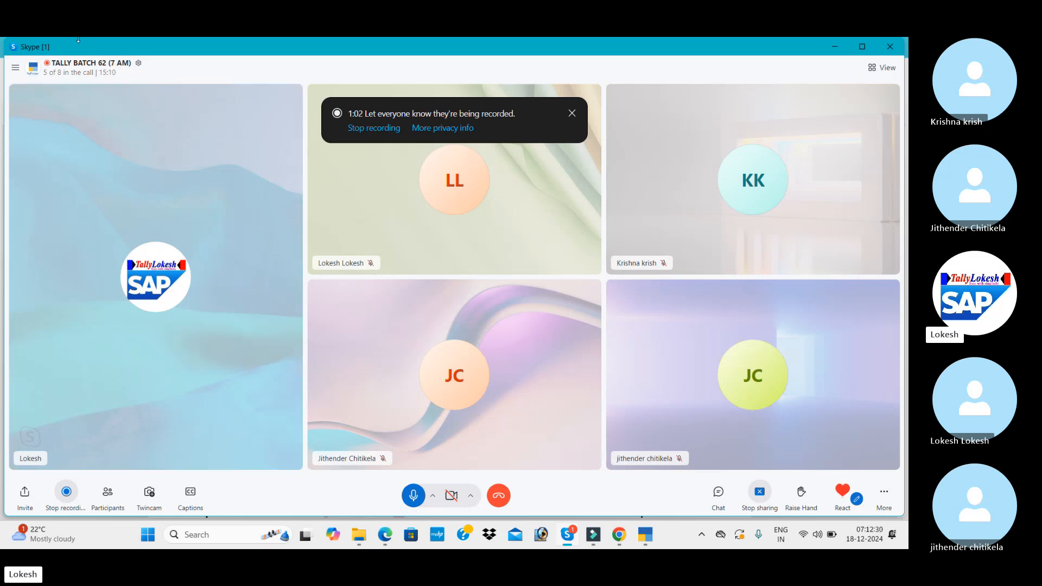
- Switch to TallyPrime and open the form for creating a new company
{"action": "left_click", "coordinate": [572, 113]}
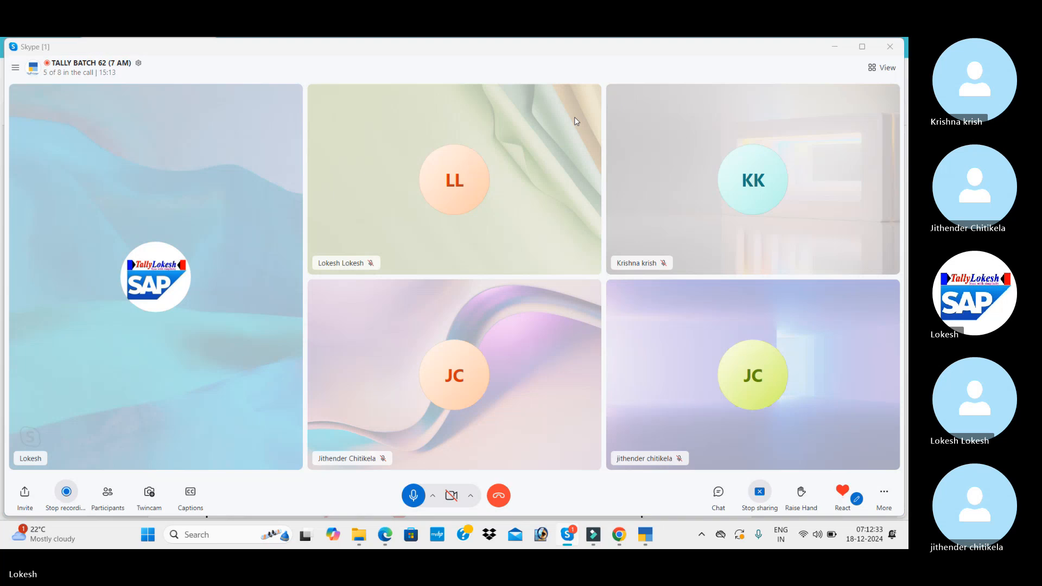
{"action": "key", "text": "alt+Tab"}
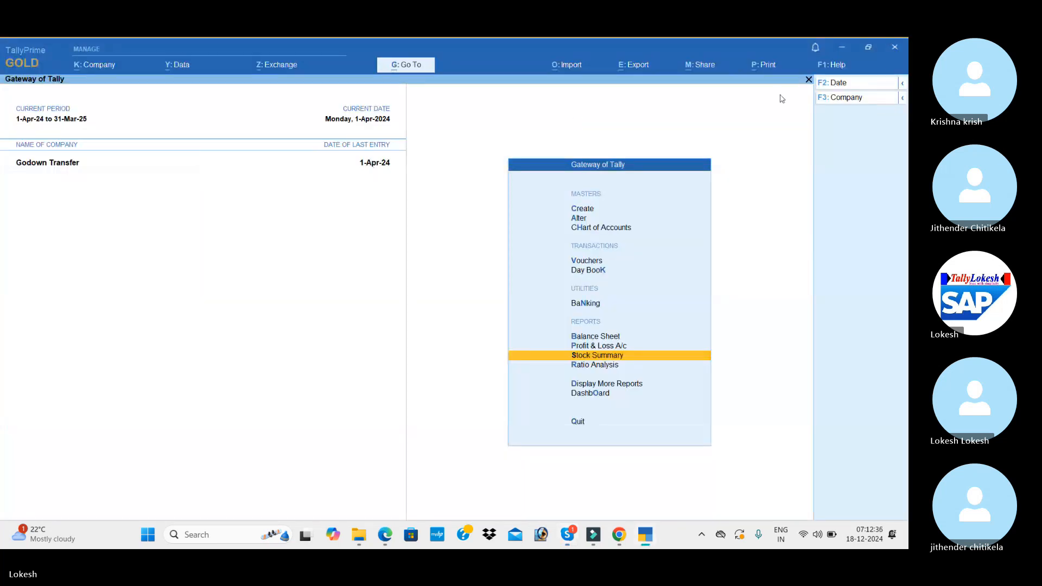
{"action": "left_click", "coordinate": [116, 66]}
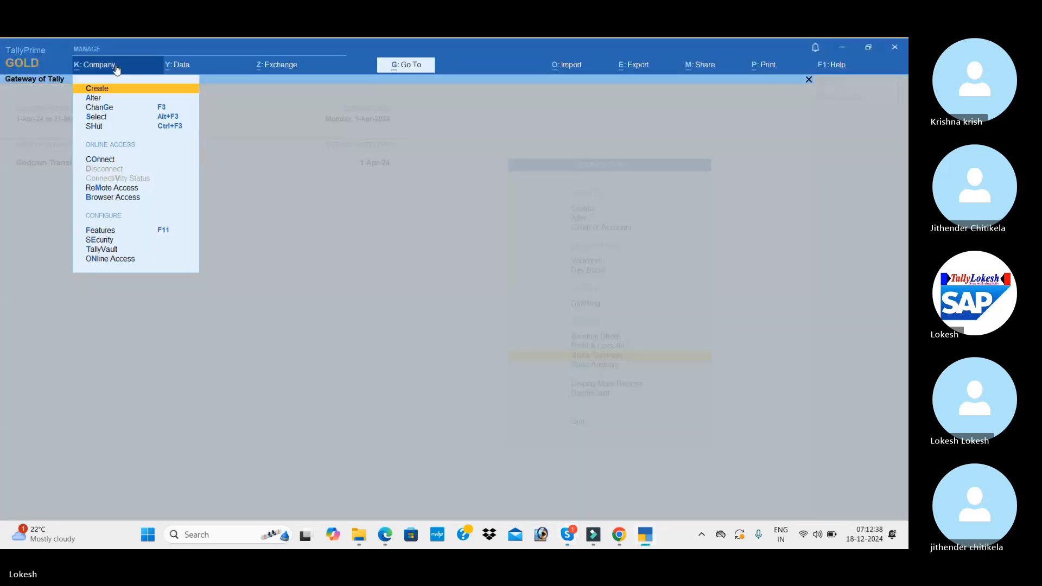
{"action": "key", "text": "Up"}
{"action": "key", "text": "Return"}
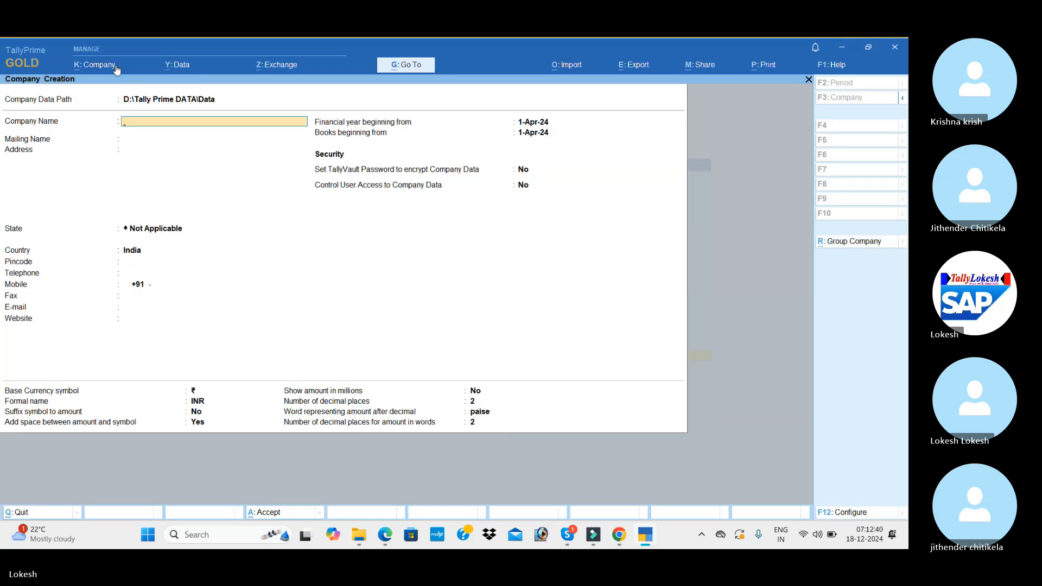
- Create the company UNIVERSAL HOME NEEDS with Andhra Pradesh as its state, checking the name in the problem PDF
{"action": "key", "text": "alt+Tab"}
{"action": "key", "text": "alt+Tab"}
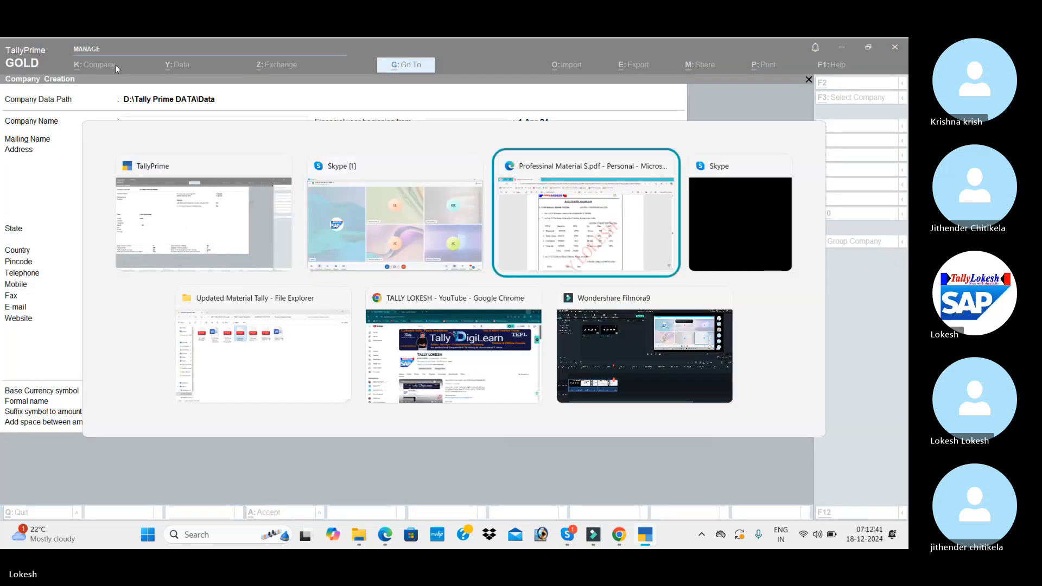
{"action": "key", "text": "alt+Tab"}
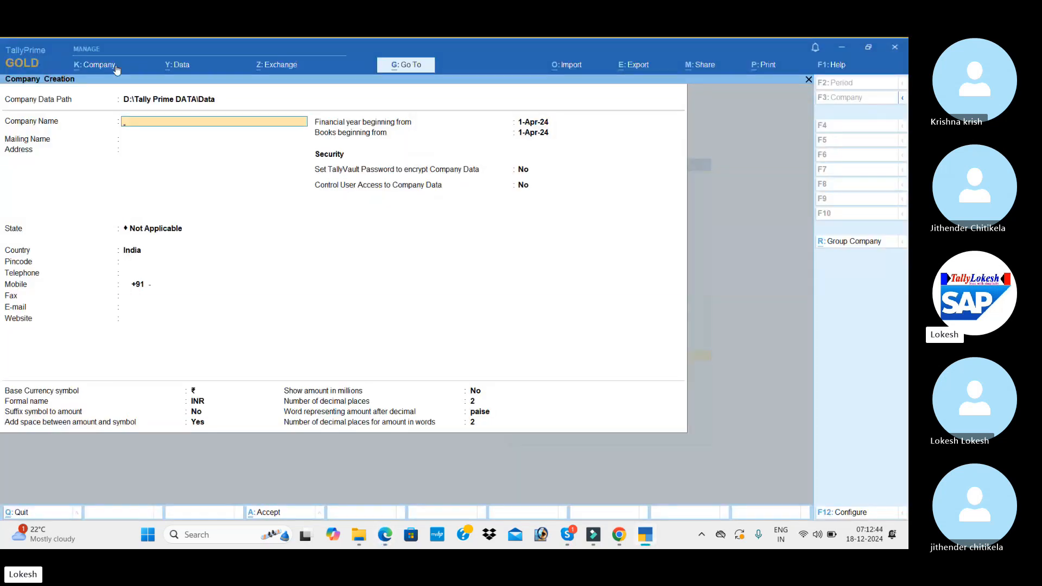
{"action": "type", "text": "UNIVERSAL"}
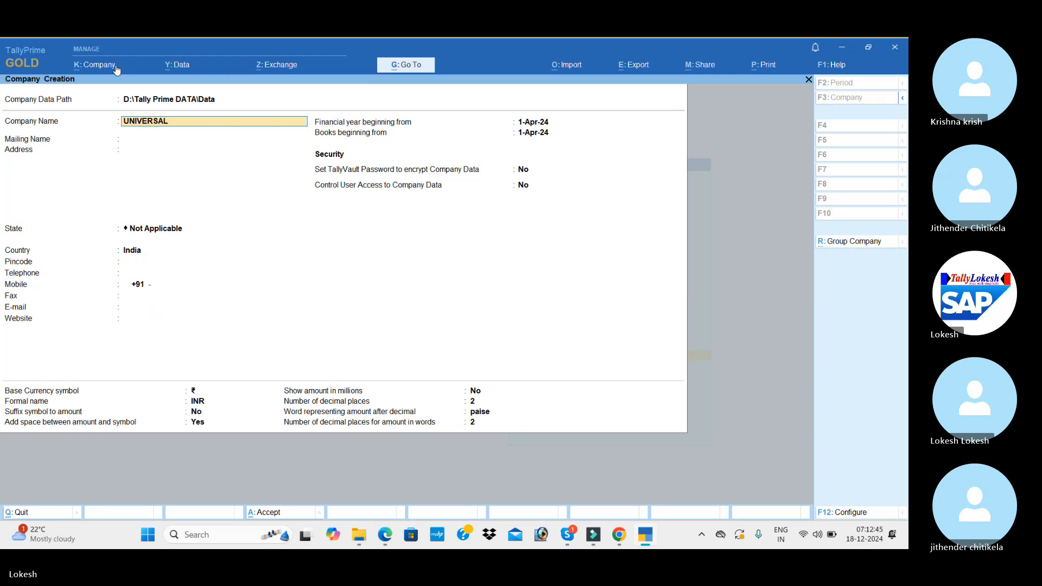
{"action": "type", "text": " HOME NEEDS"}
{"action": "key", "text": "Return"}
{"action": "key", "text": "Return"}
{"action": "key", "text": "Return"}
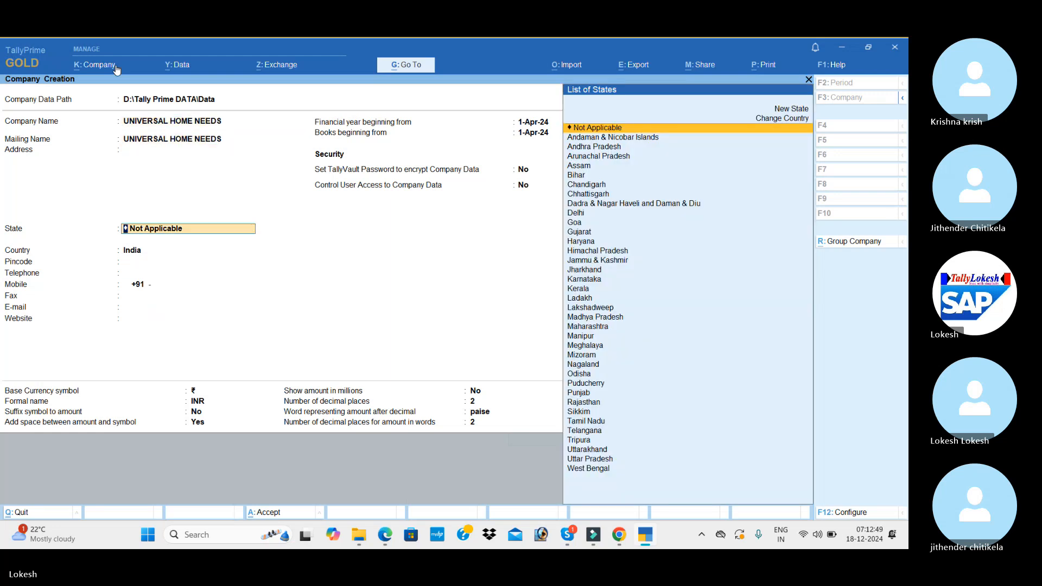
{"action": "key", "text": "Down"}
{"action": "key", "text": "Down"}
{"action": "key", "text": "Return"}
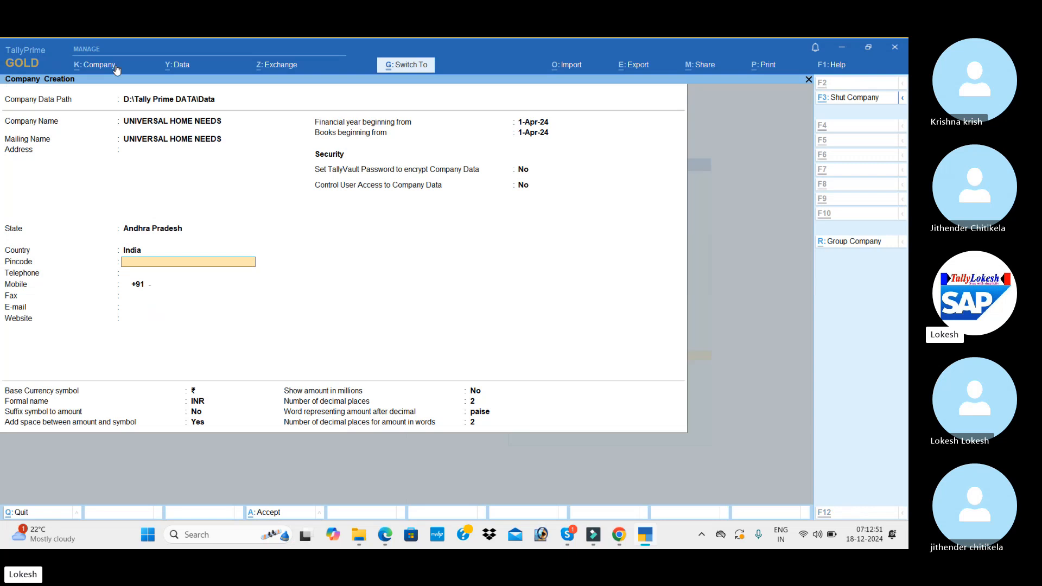
{"action": "key", "text": "ctrl+a"}
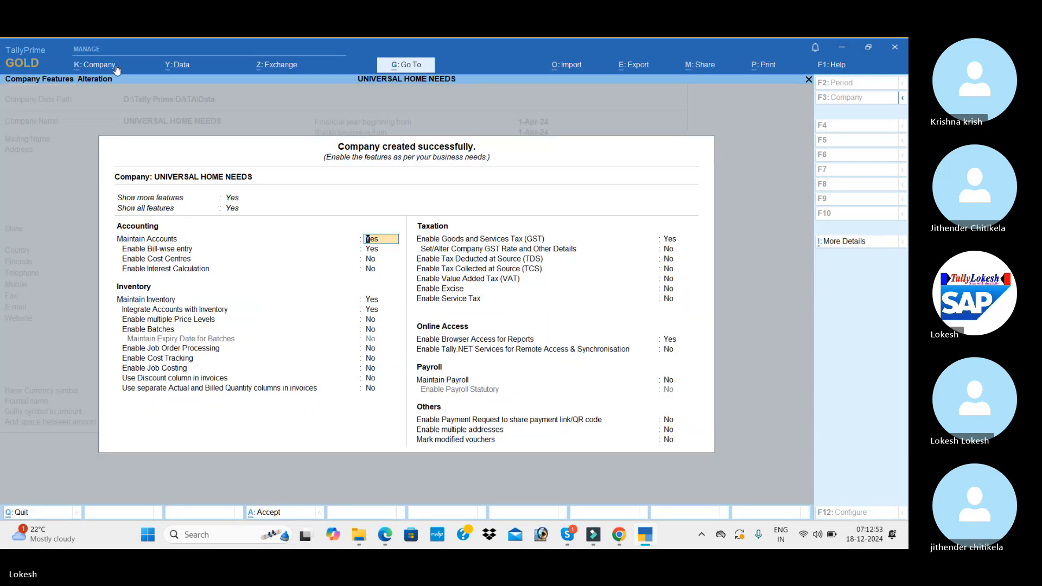
- Turn off bill-wise entry in the new company's accounting features
{"action": "key", "text": "Return"}
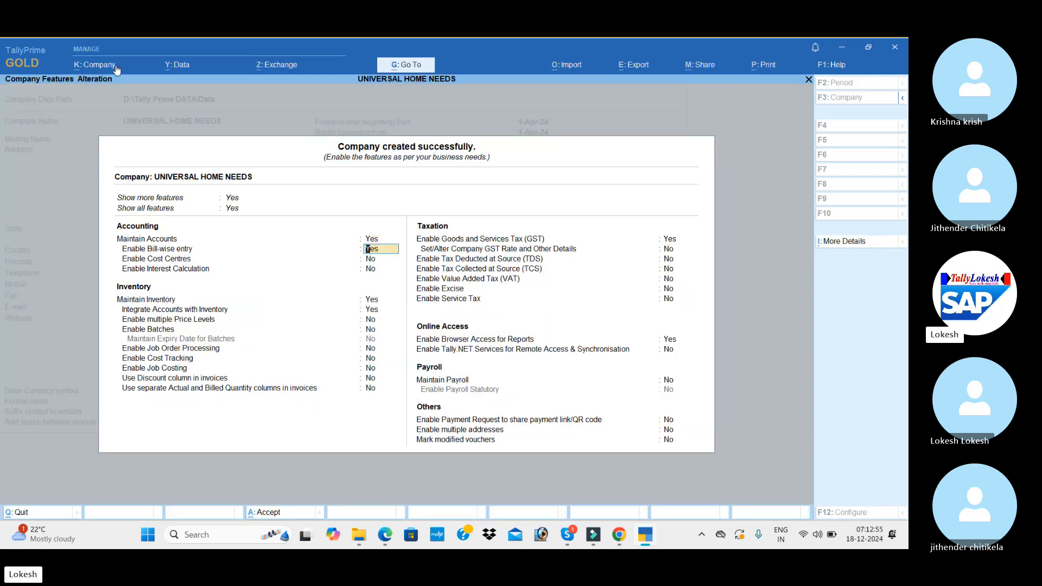
{"action": "key", "text": "n"}
{"action": "key", "text": "Return"}
{"action": "key", "text": "Return"}
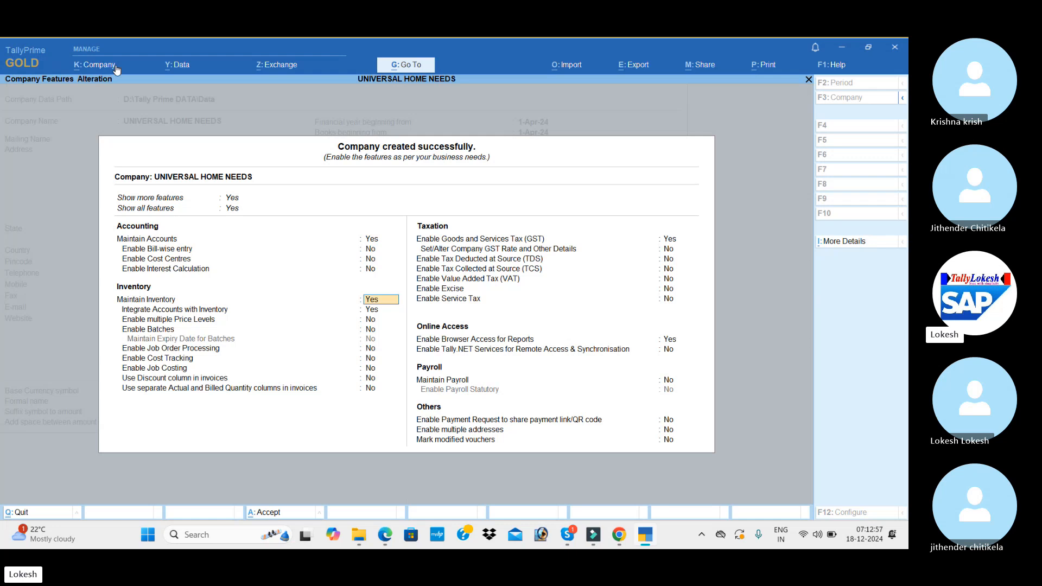
- Enable batches and the maintenance of expiry dates for batches in the company's inventory features
{"action": "key", "text": "Return"}
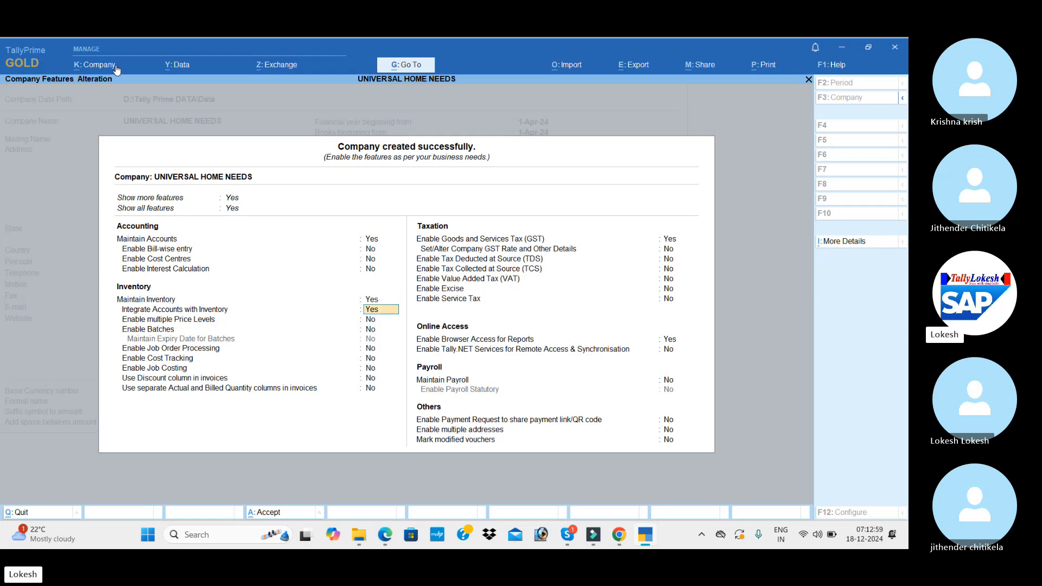
{"action": "key", "text": "Return"}
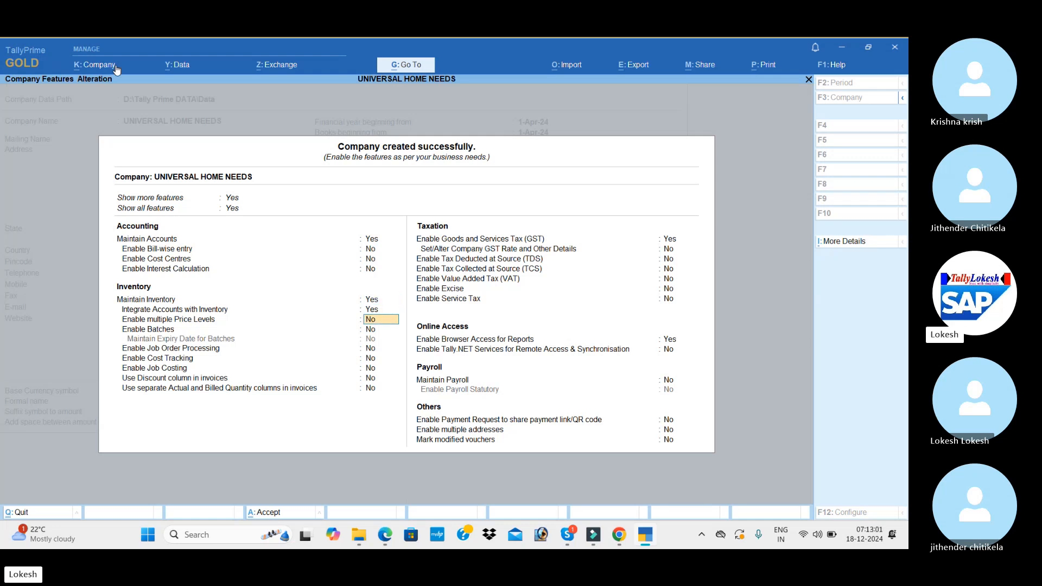
{"action": "key", "text": "Return"}
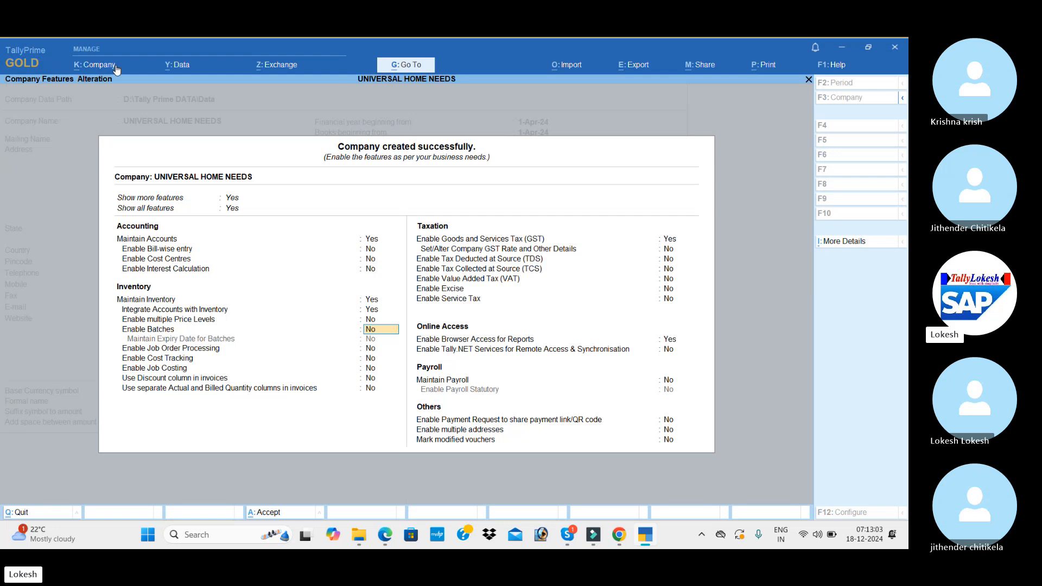
{"action": "key", "text": "y"}
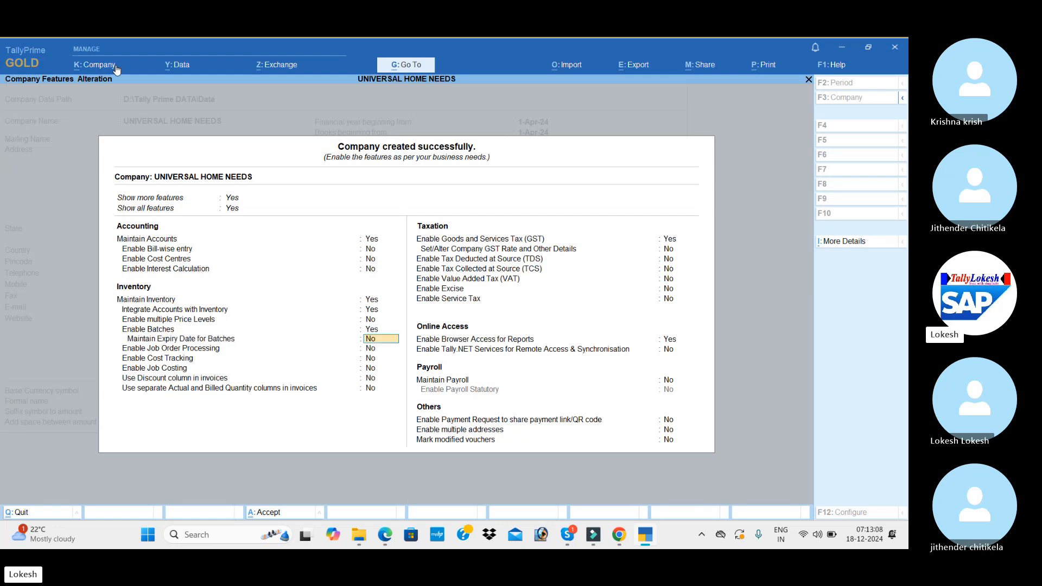
{"action": "key", "text": "y"}
{"action": "key", "text": "Return"}
{"action": "key", "text": "Return"}
{"action": "key", "text": "Return"}
{"action": "key", "text": "Return"}
{"action": "key", "text": "Return"}
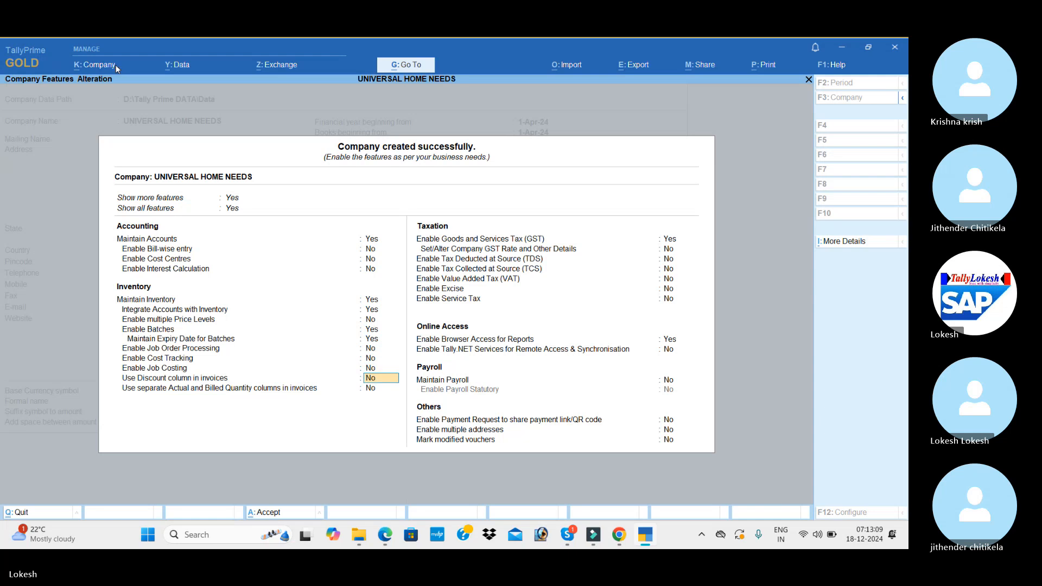
{"action": "key", "text": "Return"}
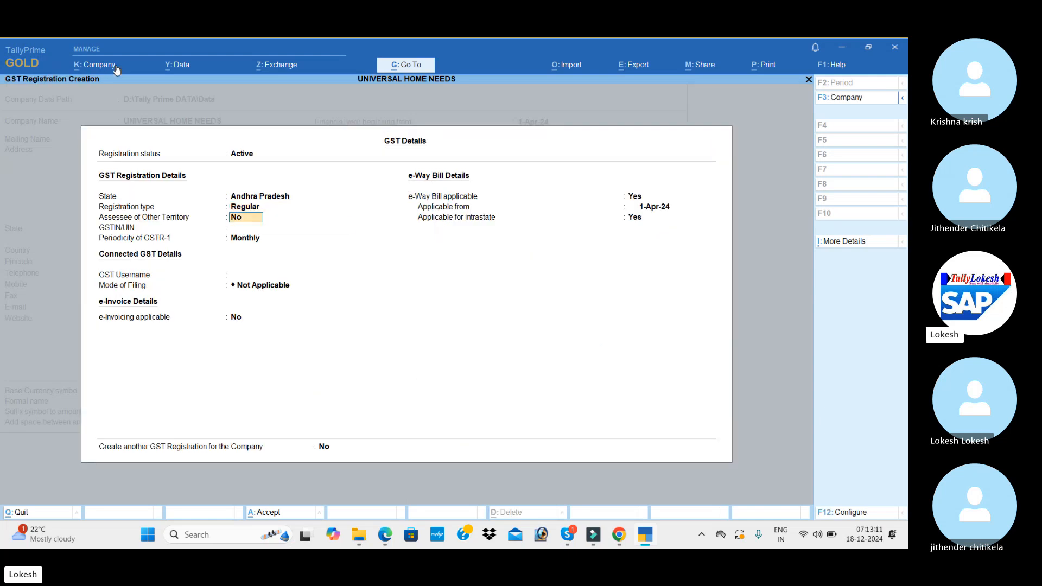
- Enter 37 as the GSTIN/UIN, keep GSTR-1 periodicity Monthly, and save the GST details and company features
{"action": "key", "text": "Return"}
{"action": "type", "text": "37"}
{"action": "key", "text": "Return"}
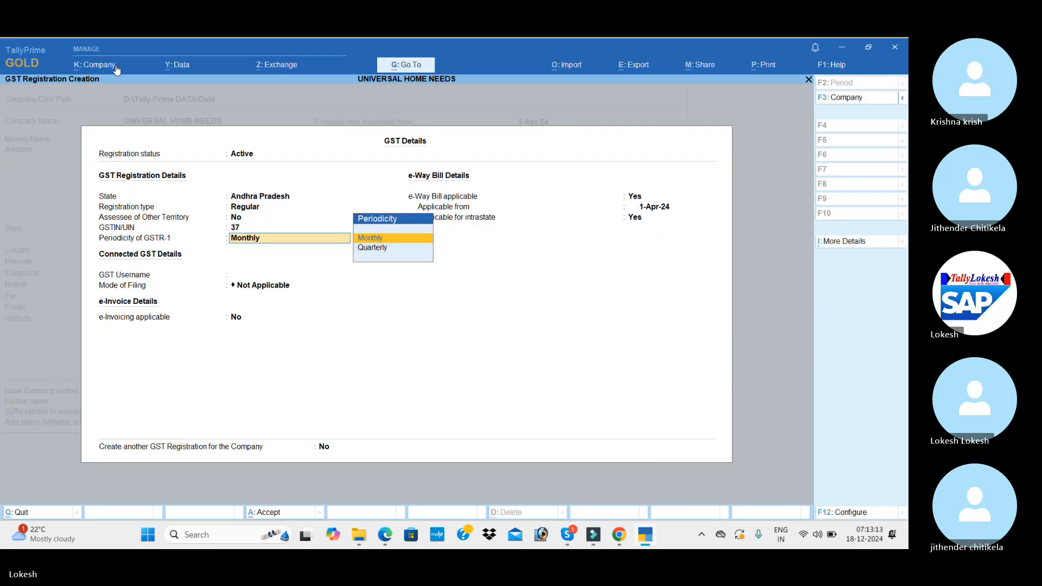
{"action": "key", "text": "Return"}
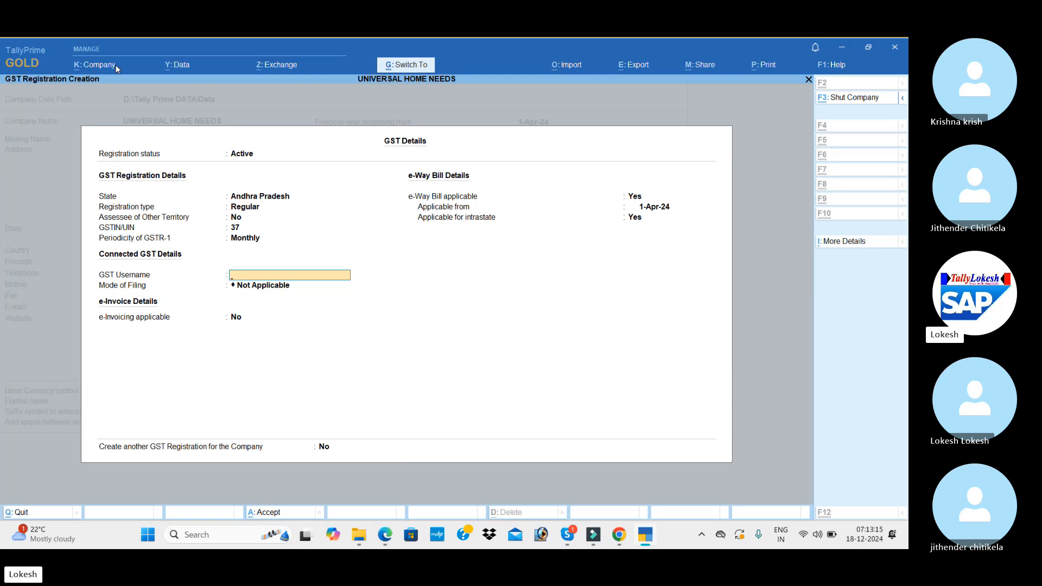
{"action": "key", "text": "ctrl+a"}
{"action": "key", "text": "ctrl+a"}
- Open a new receipt voucher for UNIVERSAL HOME NEEDS
{"action": "key", "text": "Up"}
{"action": "key", "text": "Up"}
{"action": "key", "text": "Up"}
{"action": "key", "text": "Up"}
{"action": "key", "text": "Up"}
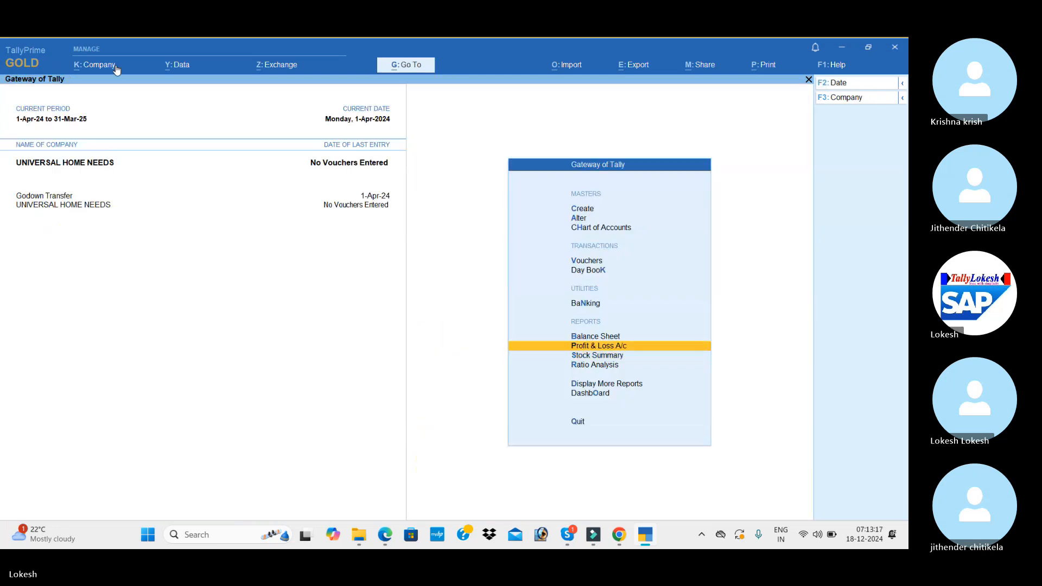
{"action": "key", "text": "Return"}
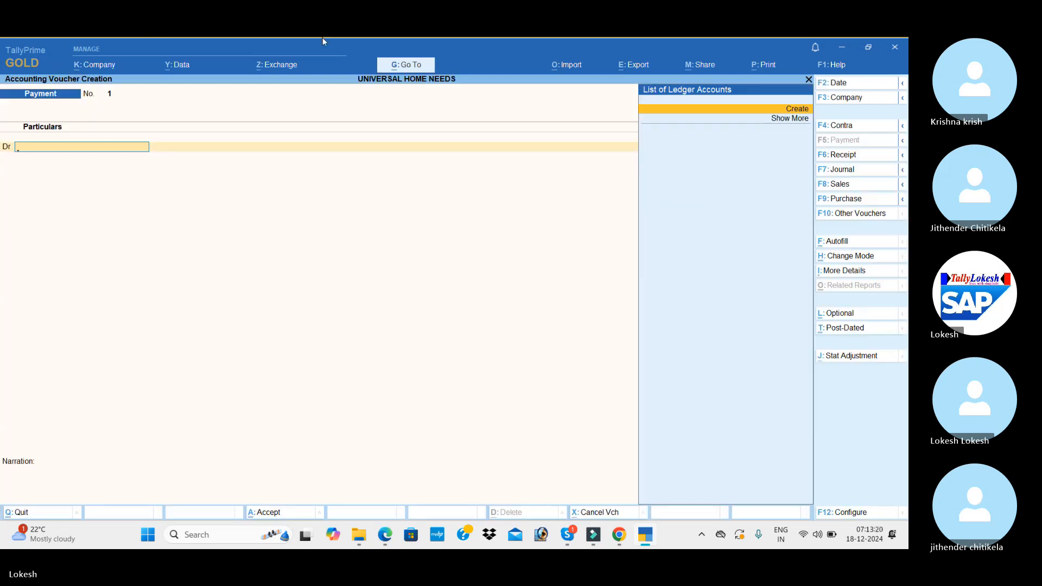
{"action": "left_click", "coordinate": [857, 159]}
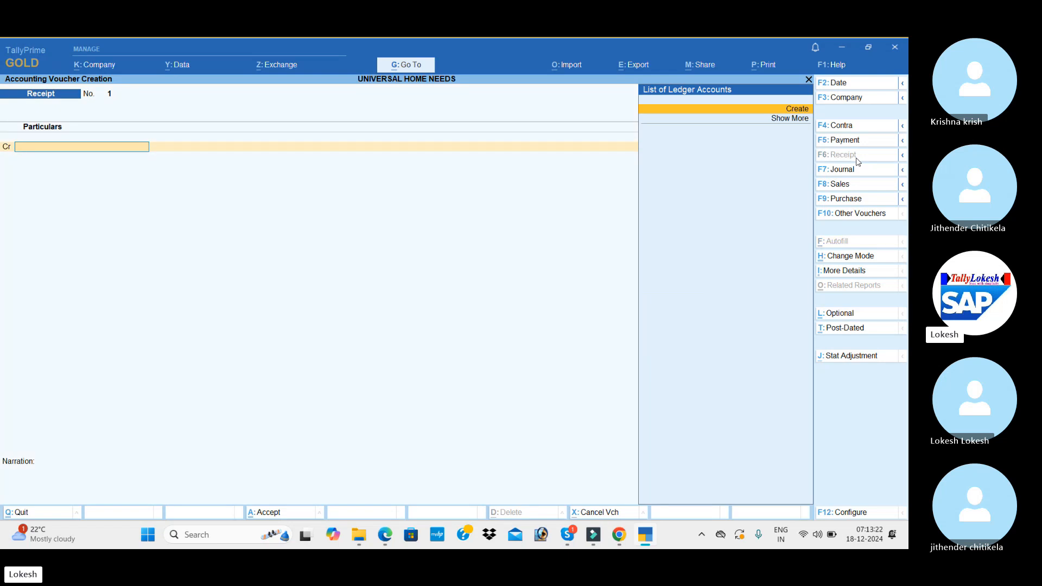
- Create a ledger named Capital under the Capital Account group from within the receipt voucher
{"action": "key", "text": "alt+c"}
{"action": "type", "text": "C"}
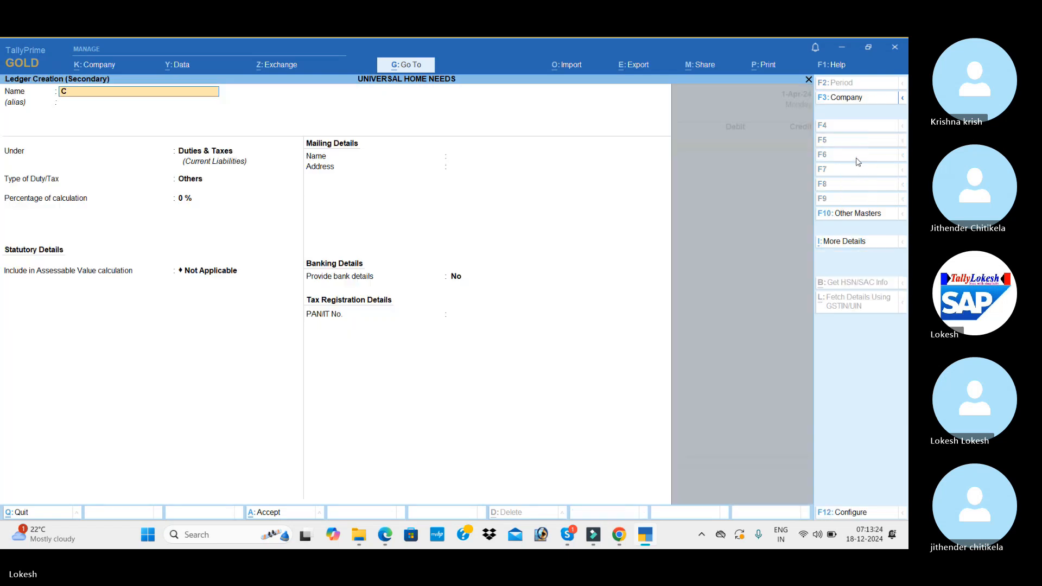
{"action": "type", "text": "apital"}
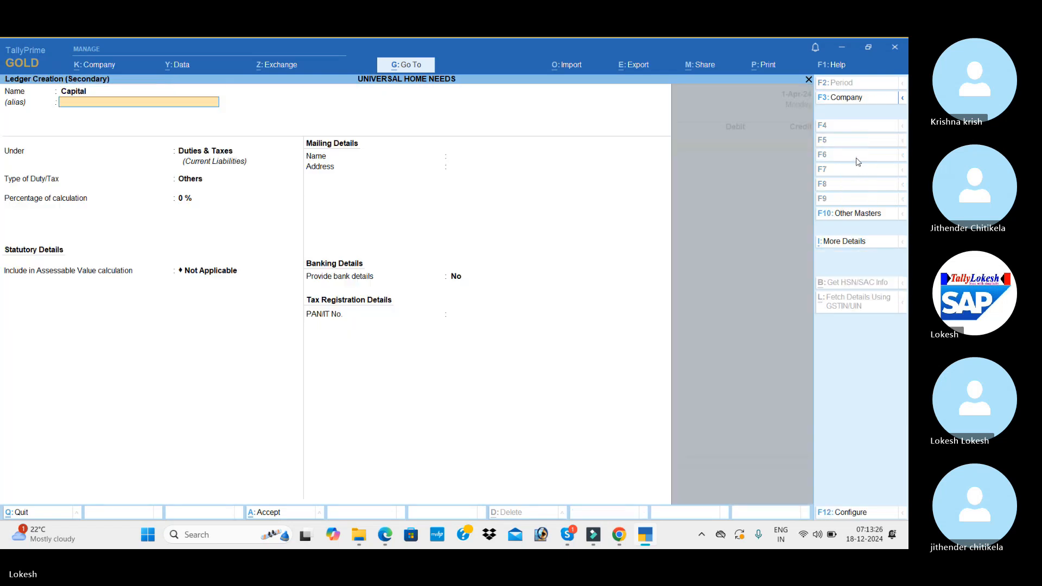
{"action": "key", "text": "Return"}
{"action": "type", "text": "Ca"}
{"action": "key", "text": "Down"}
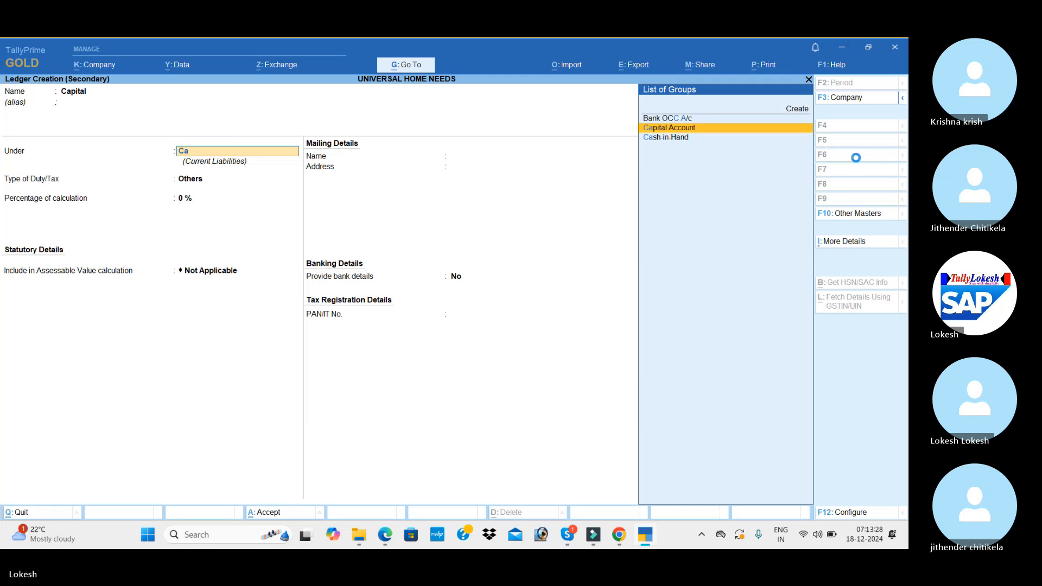
{"action": "key", "text": "Return"}
{"action": "key", "text": "Return"}
{"action": "key", "text": "Return"}
{"action": "key", "text": "Return"}
{"action": "key", "text": "Return"}
{"action": "key", "text": "Return"}
{"action": "key", "text": "Return"}
{"action": "key", "text": "Return"}
{"action": "key", "text": "Return"}
{"action": "key", "text": "Return"}
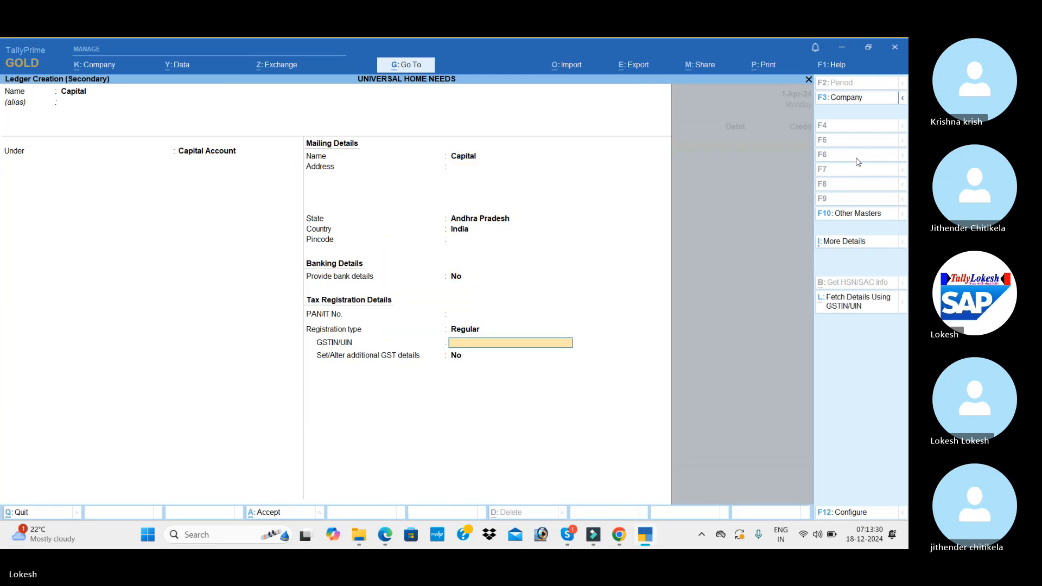
{"action": "key", "text": "alt"}
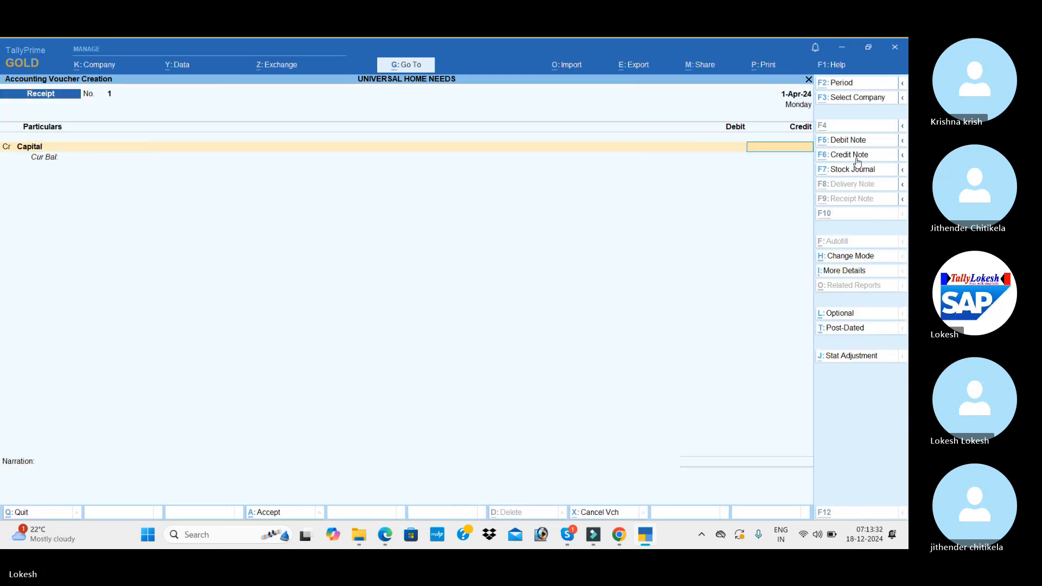
- Credit Capital with 500000 against a Cash debit and save the receipt voucher without a narration
{"action": "key", "text": "alt+Tab"}
{"action": "key", "text": "alt+Tab"}
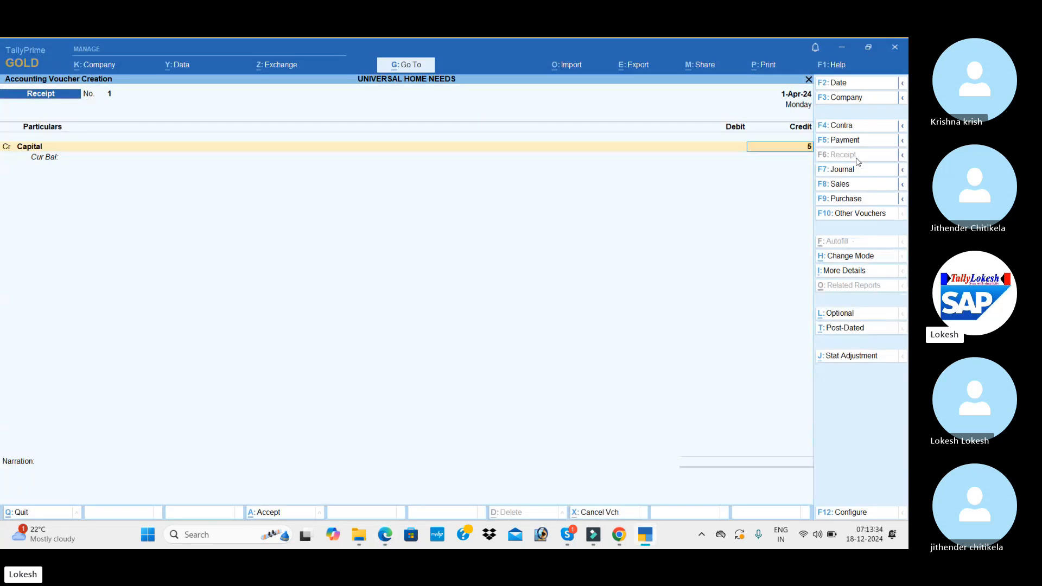
{"action": "type", "text": "500000"}
{"action": "key", "text": "Return"}
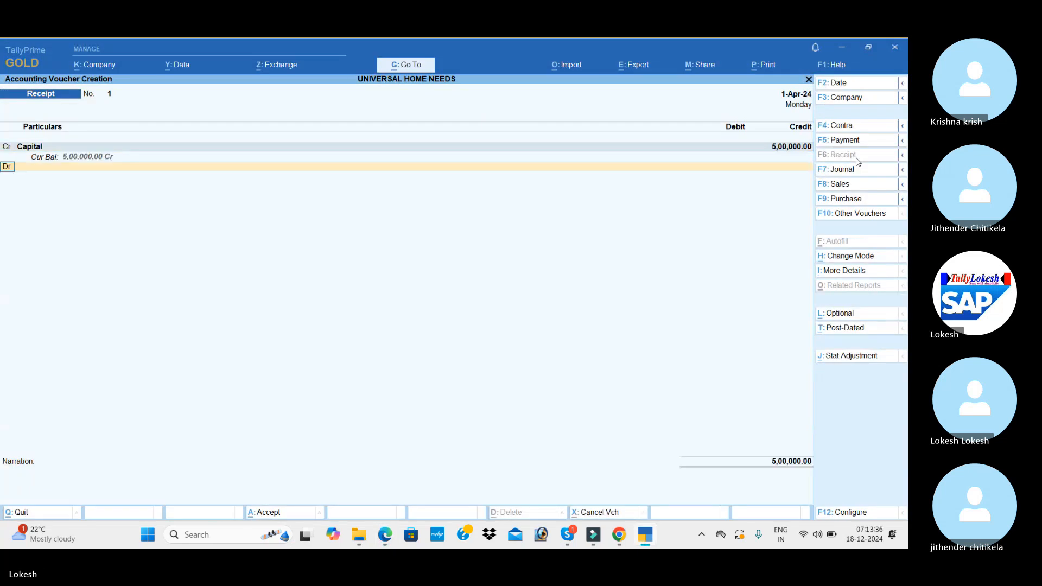
{"action": "key", "text": "Down"}
{"action": "key", "text": "Return"}
{"action": "key", "text": "Return"}
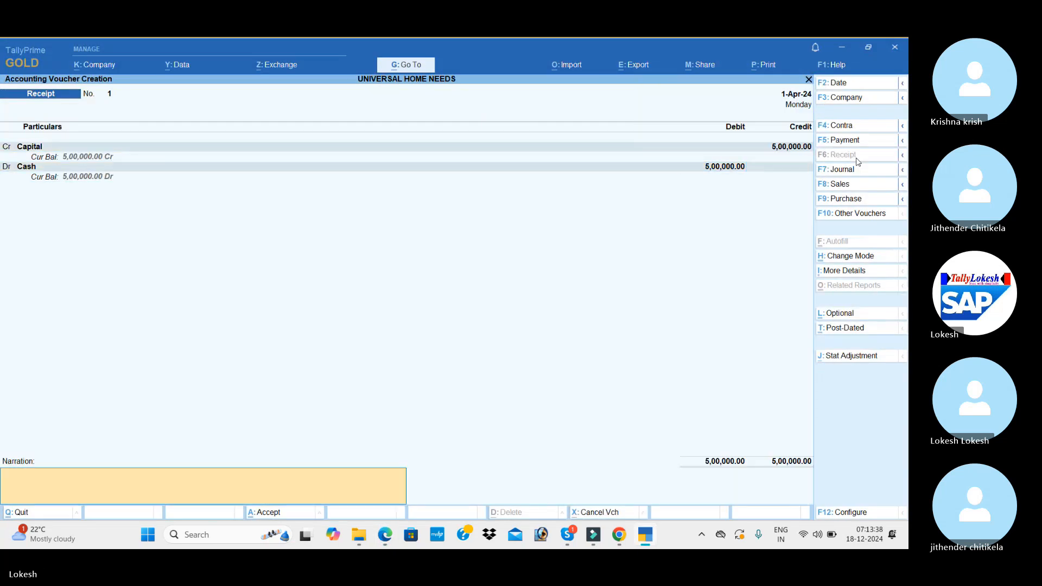
{"action": "key", "text": "Return"}
{"action": "key", "text": "Return"}
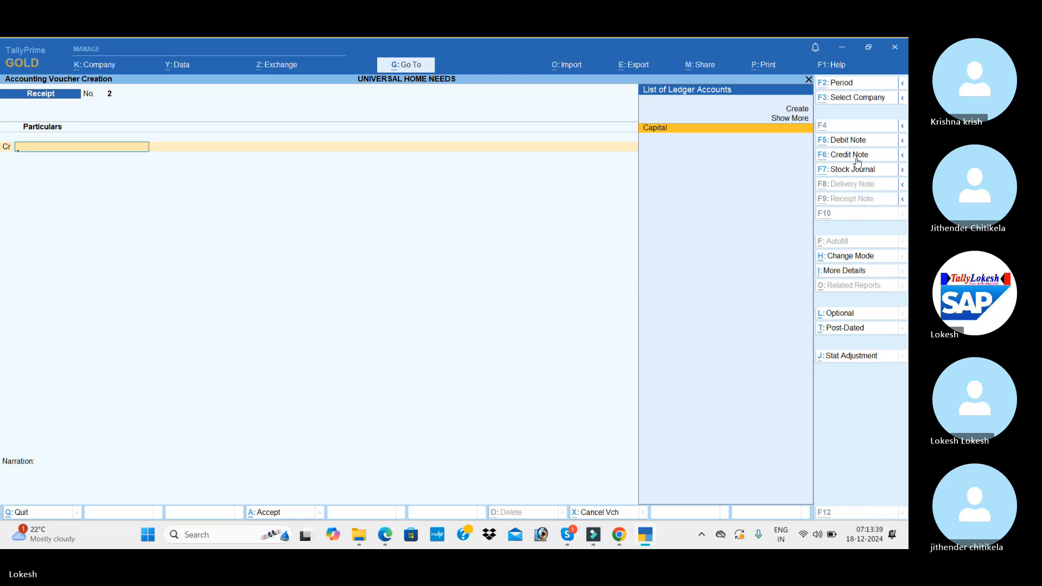
- Open a new purchase voucher and leave the supplier invoice number and date blank
{"action": "key", "text": "alt+Tab"}
{"action": "key", "text": "alt+Tab"}
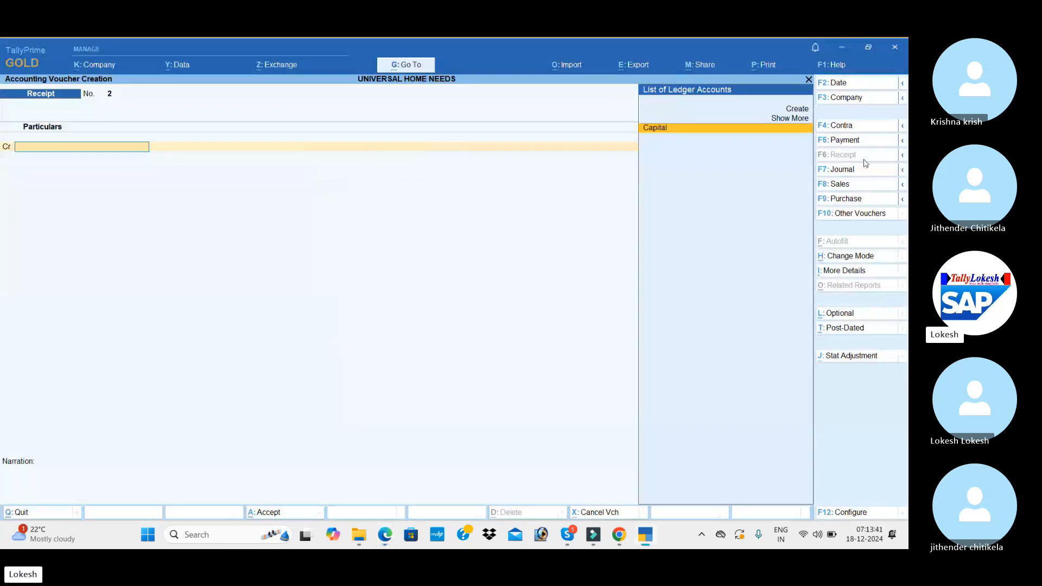
{"action": "left_click", "coordinate": [846, 199]}
{"action": "key", "text": "Return"}
{"action": "key", "text": "Return"}
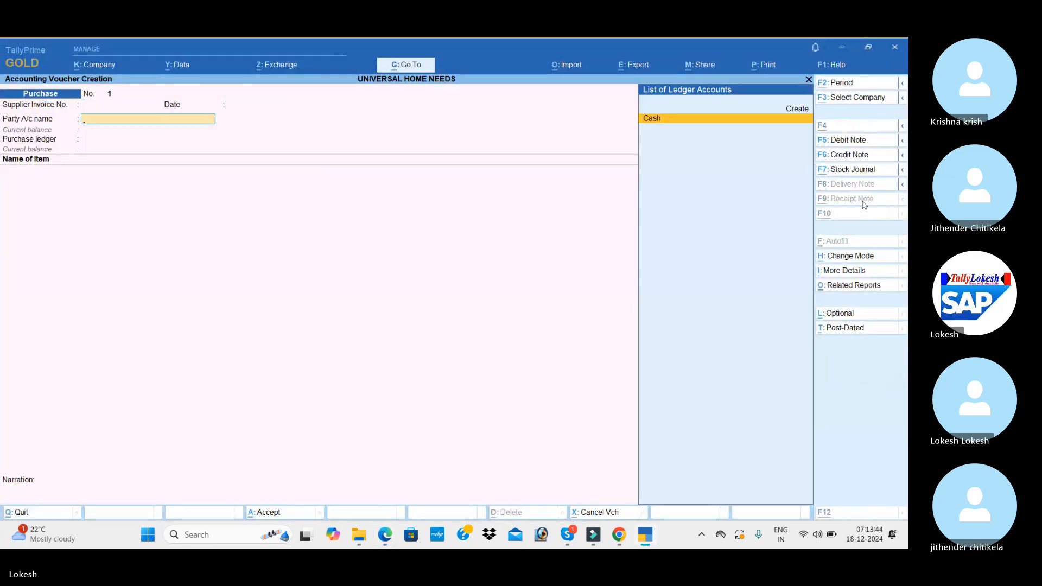
- From the purchase voucher, start a new party ledger named Arjun Traders under the Sundry Creditors group, checking the supplier in the PDF
{"action": "key", "text": "alt+c"}
{"action": "key", "text": "alt+Tab"}
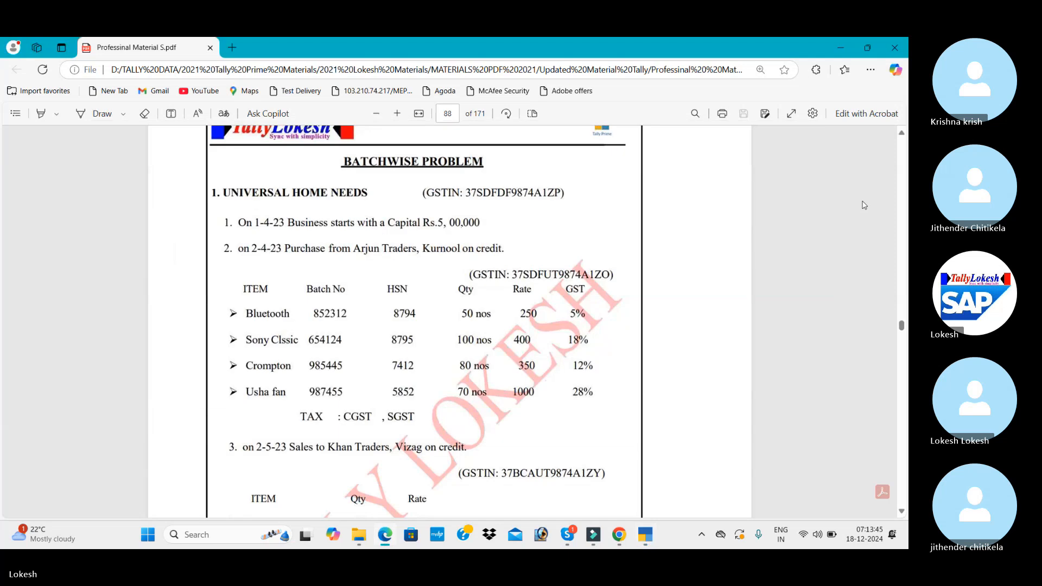
{"action": "key", "text": "alt+Tab"}
{"action": "type", "text": "Arj"}
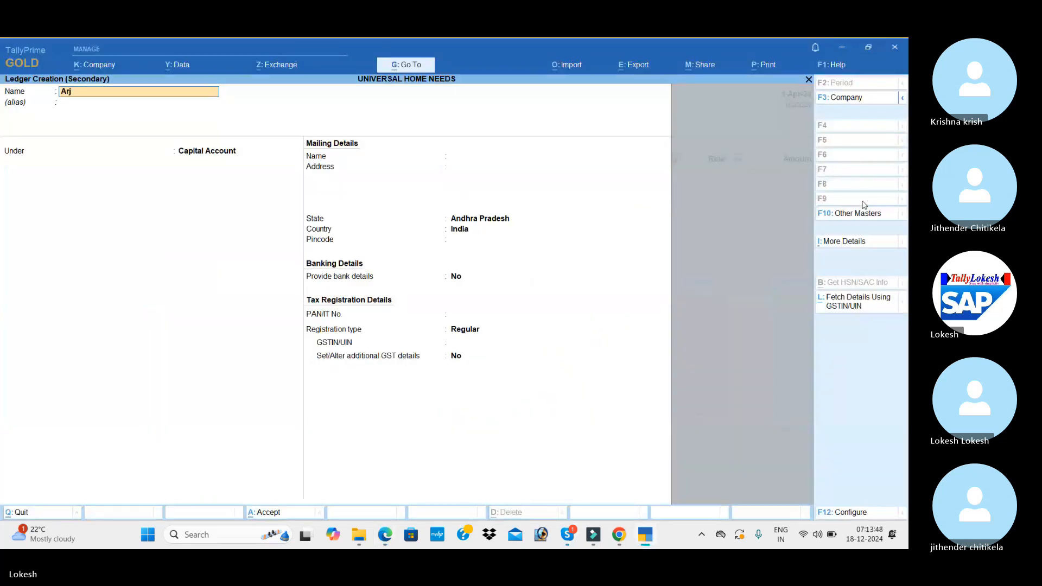
{"action": "type", "text": "un traders"}
{"action": "key", "text": "Return"}
{"action": "type", "text": "Sun"}
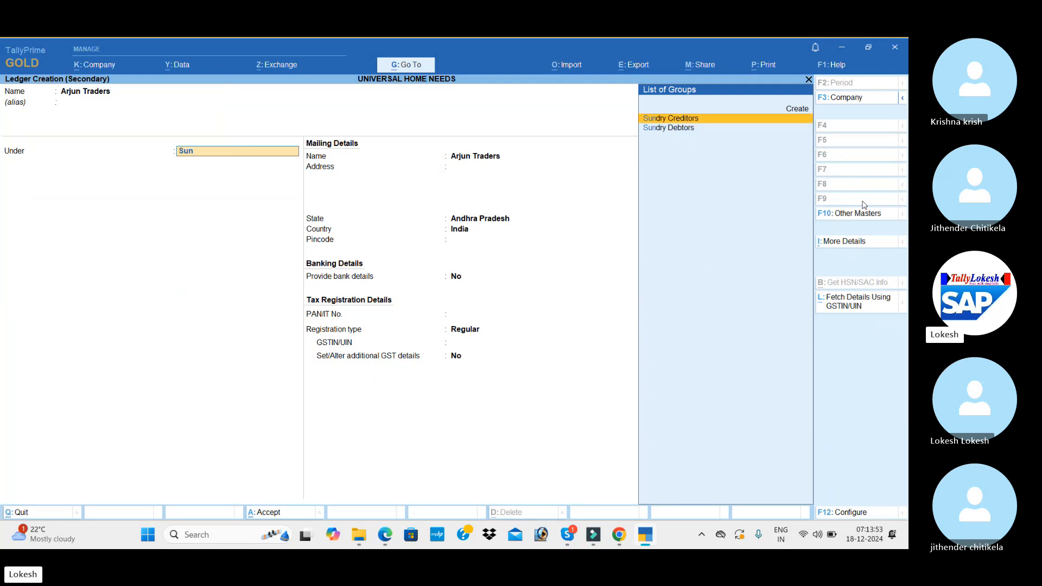
{"action": "key", "text": "Return"}
{"action": "key", "text": "Return"}
{"action": "key", "text": "Return"}
{"action": "key", "text": "Return"}
{"action": "key", "text": "Return"}
{"action": "key", "text": "Return"}
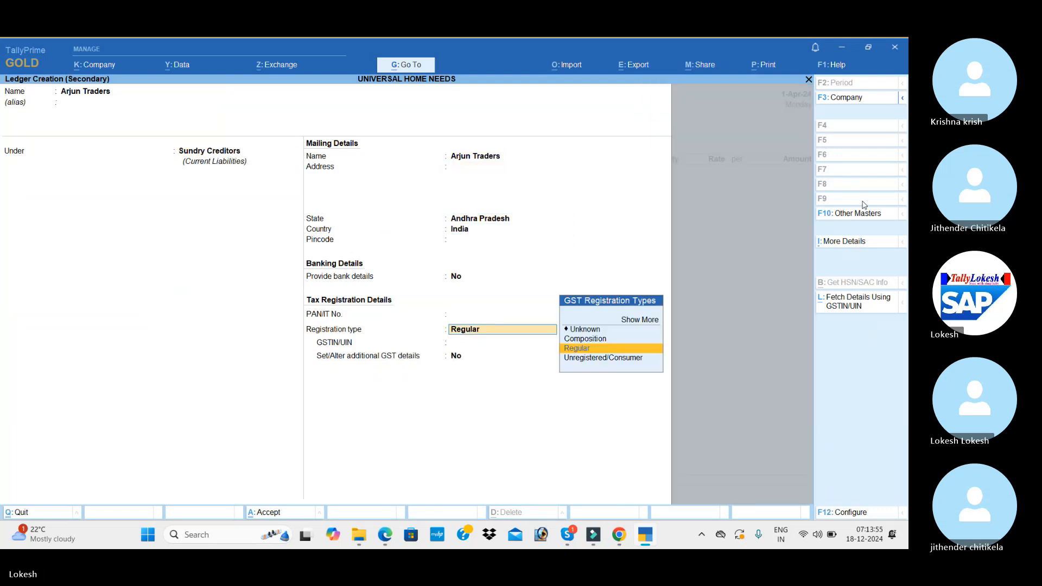
- Keep the Regular registration type, enter 37 as the GSTIN/UIN, and save the Arjun Traders ledger
{"action": "key", "text": "Return"}
{"action": "type", "text": "37"}
{"action": "key", "text": "Return"}
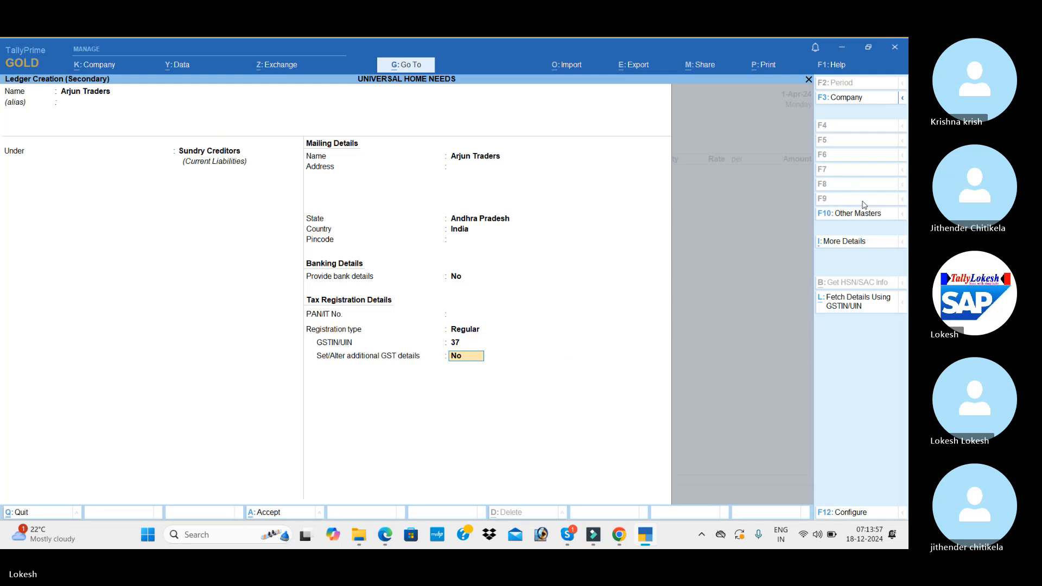
{"action": "key", "text": "Return"}
{"action": "key", "text": "Return"}
- Accept the default party details for Arjun Traders in the purchase voucher
{"action": "key", "text": "Return"}
{"action": "key", "text": "Return"}
{"action": "key", "text": "Return"}
{"action": "key", "text": "Return"}
{"action": "key", "text": "Return"}
{"action": "key", "text": "Return"}
{"action": "key", "text": "Return"}
{"action": "key", "text": "Return"}
{"action": "key", "text": "Return"}
{"action": "key", "text": "Return"}
{"action": "key", "text": "Return"}
{"action": "key", "text": "Return"}
{"action": "key", "text": "Return"}
{"action": "key", "text": "Return"}
{"action": "key", "text": "Return"}
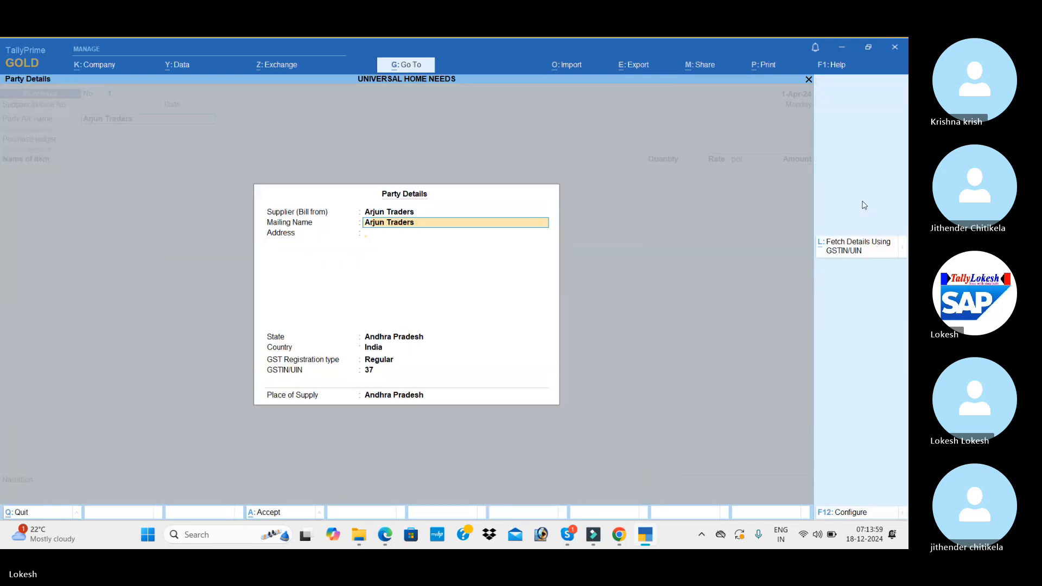
{"action": "key", "text": "Return"}
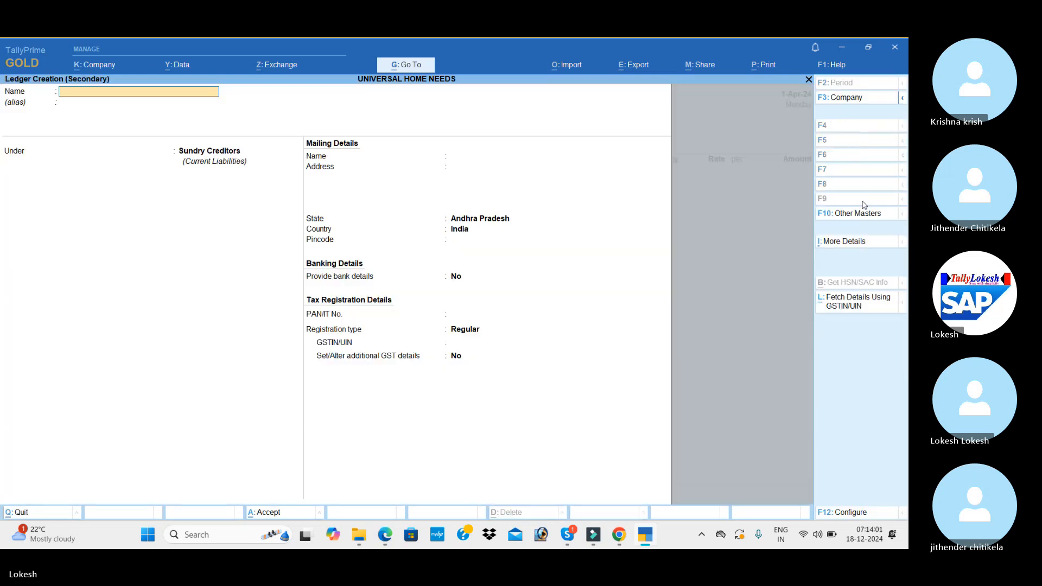
- Name the new ledger Purchase and place it under the Purchase Accounts group
{"action": "type", "text": "Purchase"}
{"action": "key", "text": "Return"}
{"action": "type", "text": "Pu"}
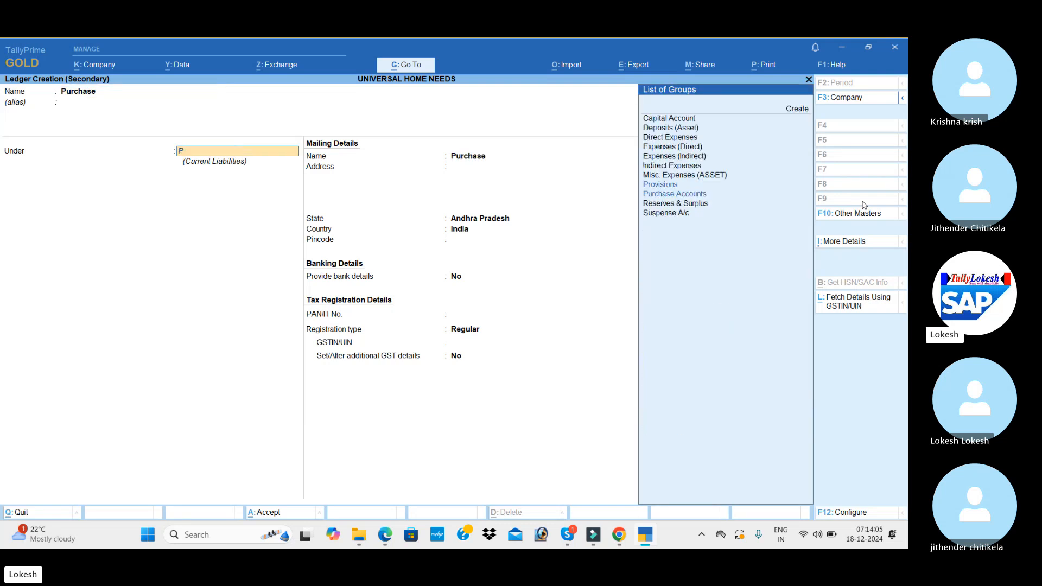
{"action": "key", "text": "Return"}
{"action": "key", "text": "Return"}
{"action": "key", "text": "Return"}
{"action": "key", "text": "Return"}
{"action": "key", "text": "Return"}
{"action": "key", "text": "Return"}
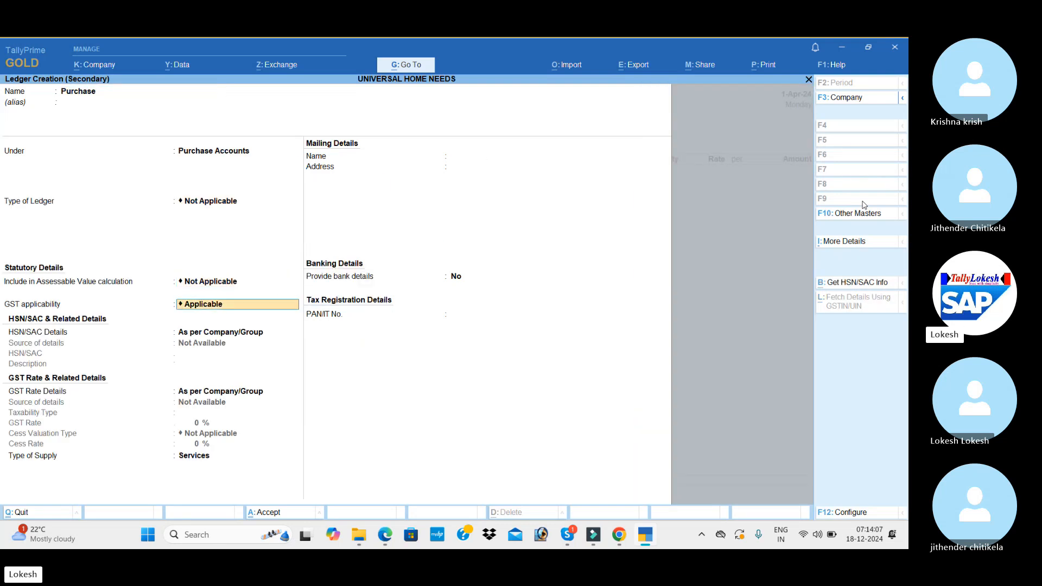
- Keep GST applicable on the Purchase ledger, set its type of supply to Goods, and save it
{"action": "key", "text": "Up"}
{"action": "key", "text": "Return"}
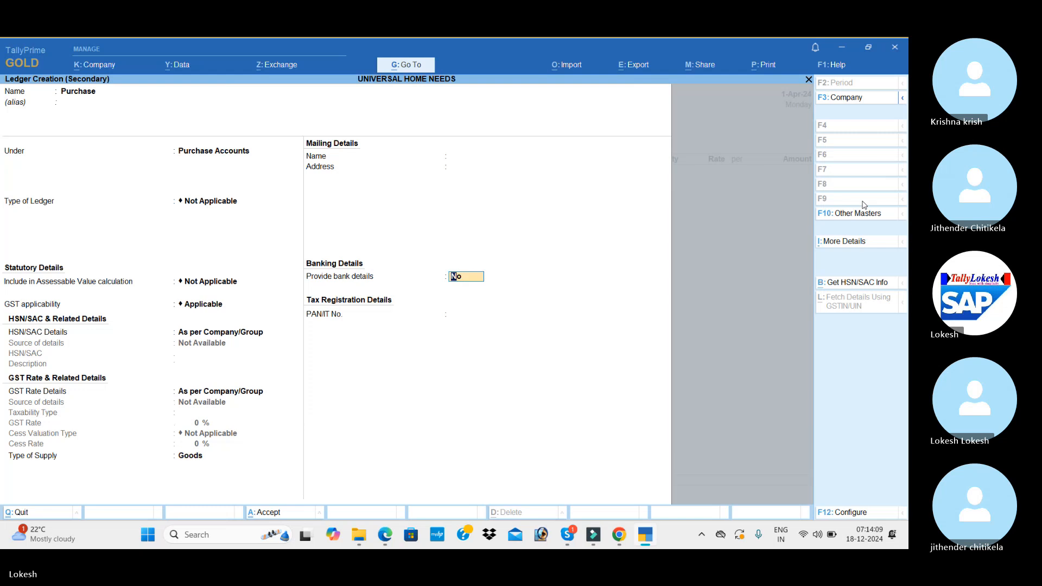
{"action": "key", "text": "Return"}
{"action": "key", "text": "Return"}
- Check the purchase items in the PDF and start a new stock item named Blutooth under Primary
{"action": "key", "text": "alt+Tab"}
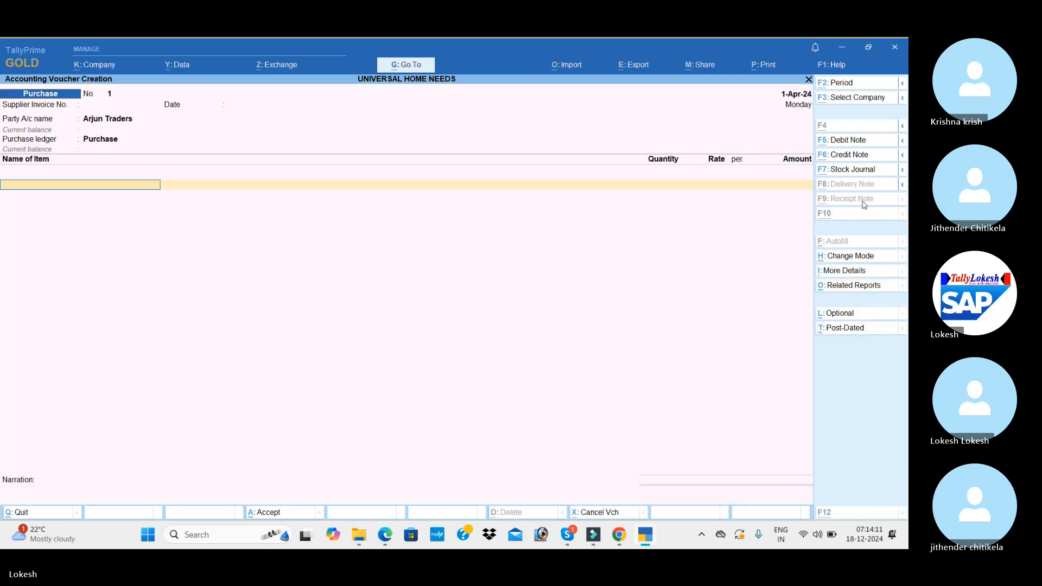
{"action": "scroll", "coordinate": [864, 205], "scroll_direction": "down", "scroll_amount": 2}
{"action": "scroll", "coordinate": [864, 205], "scroll_direction": "down", "scroll_amount": 1}
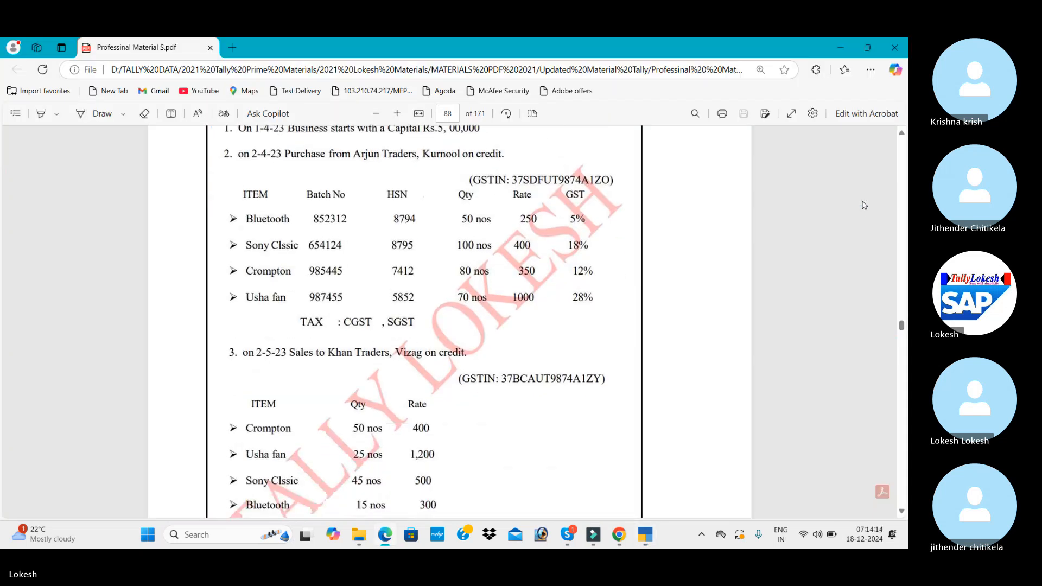
{"action": "key", "text": "alt+Tab"}
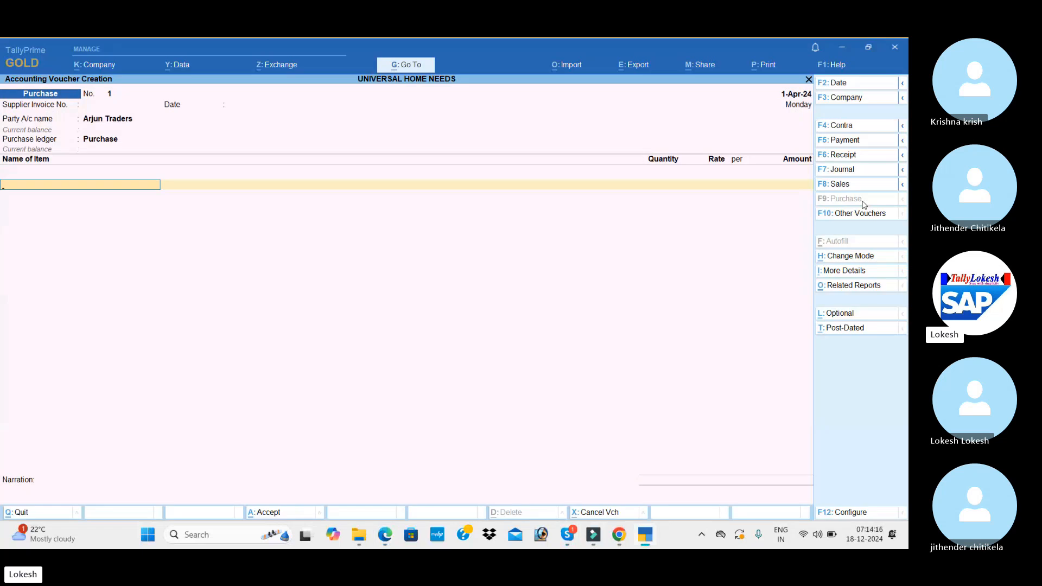
{"action": "key", "text": "alt+c"}
{"action": "type", "text": "Blu"}
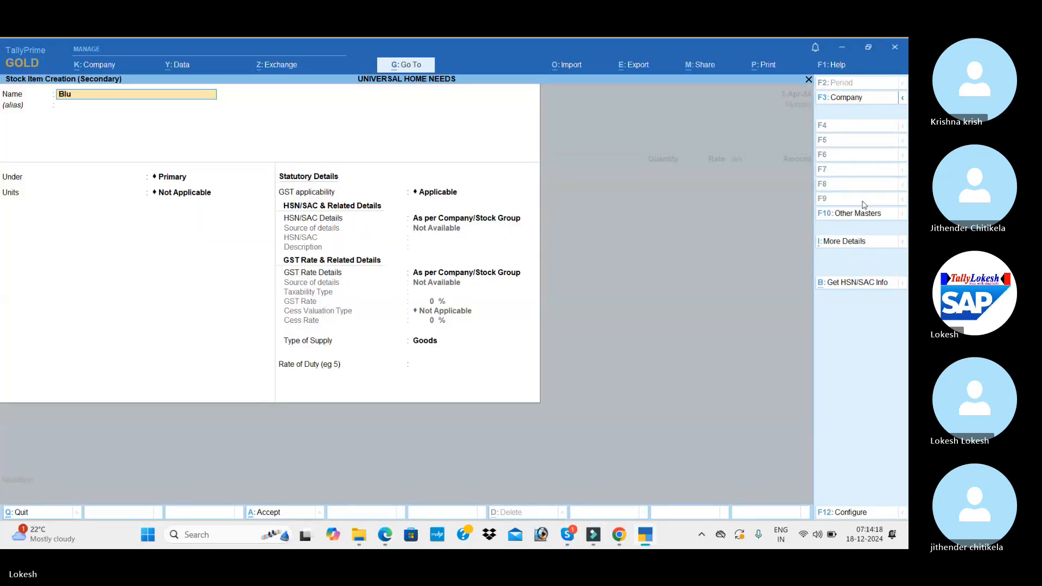
{"action": "type", "text": "tooth"}
{"action": "key", "text": "Return"}
{"action": "key", "text": "Return"}
{"action": "key", "text": "Return"}
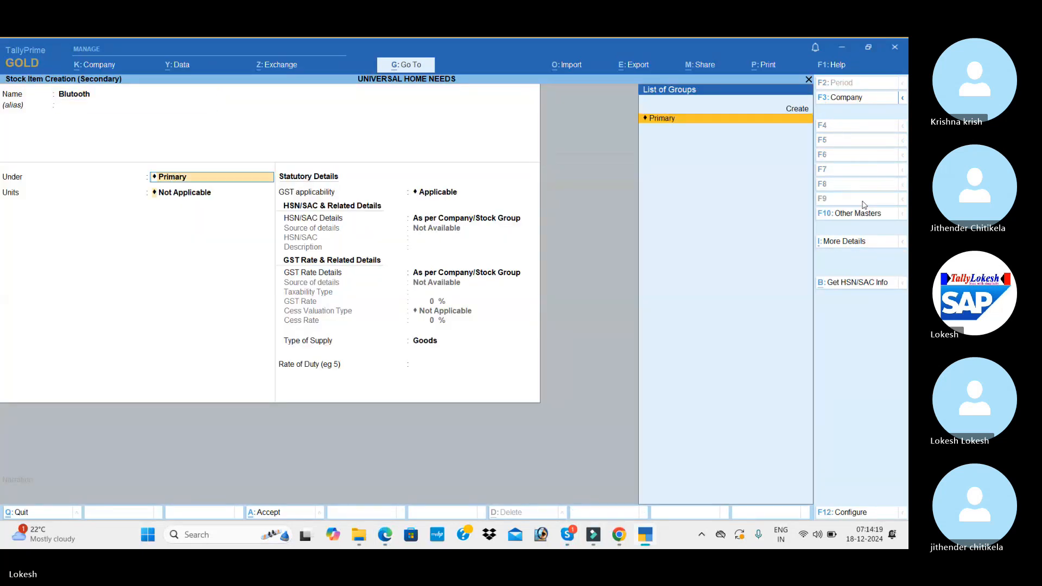
- Create a simple unit with symbol nos, no formal name and the NOS quantity code for the Blutooth item
{"action": "key", "text": "alt+c"}
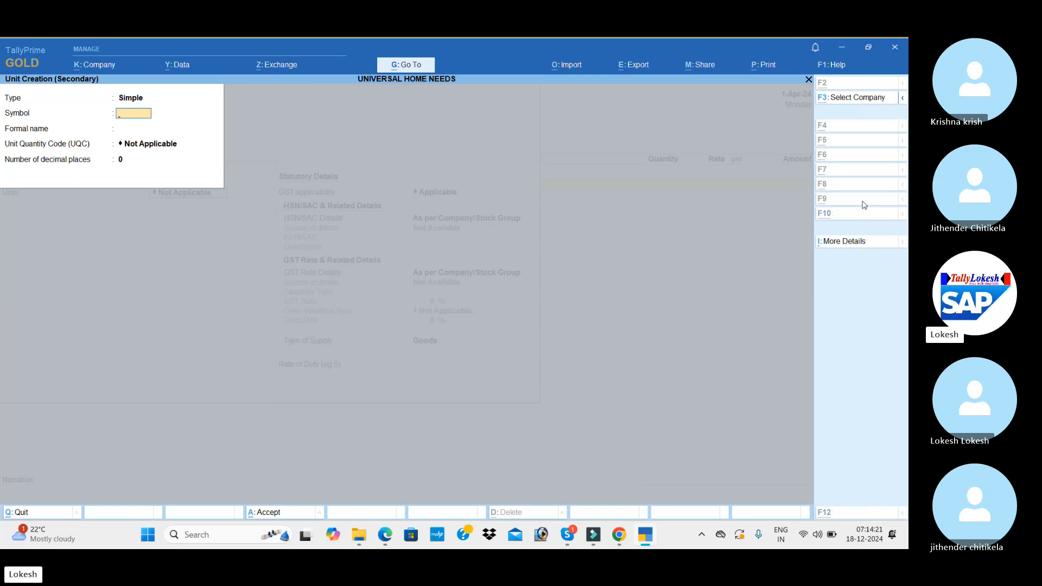
{"action": "type", "text": "nos"}
{"action": "key", "text": "Return"}
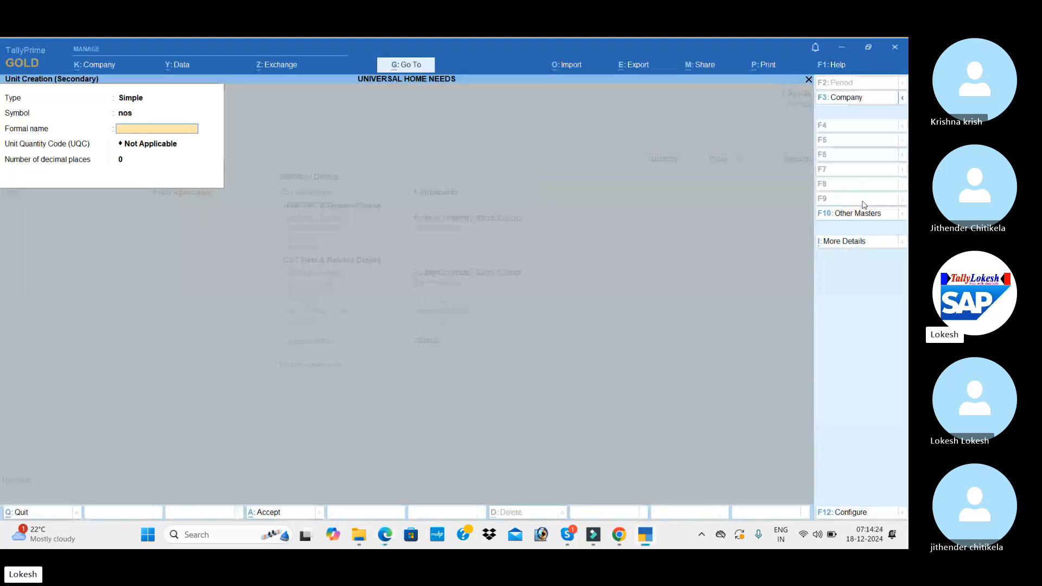
{"action": "key", "text": "Return"}
{"action": "type", "text": "nos"}
{"action": "key", "text": "Return"}
{"action": "key", "text": "Return"}
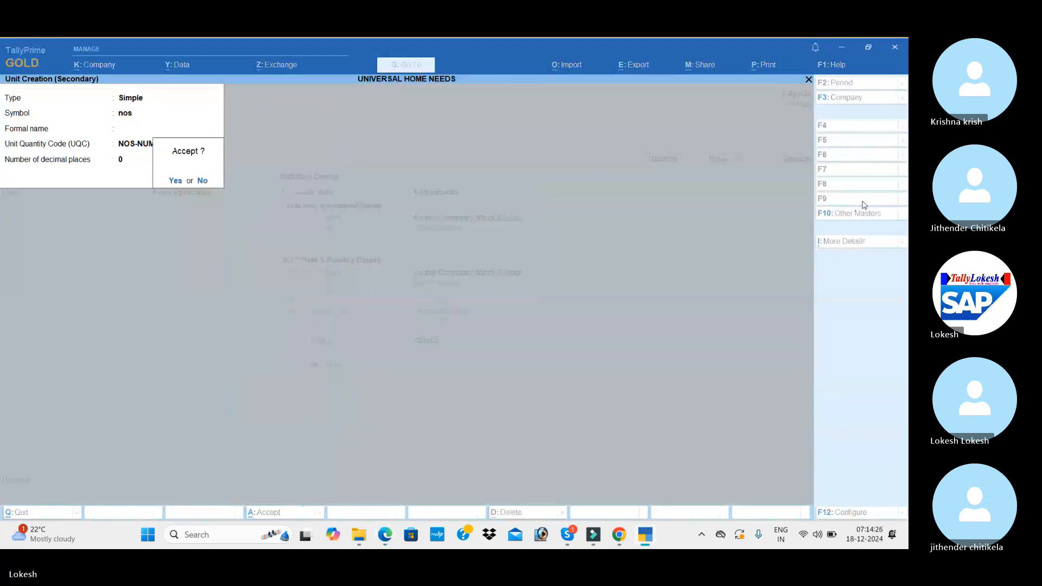
{"action": "key", "text": "Return"}
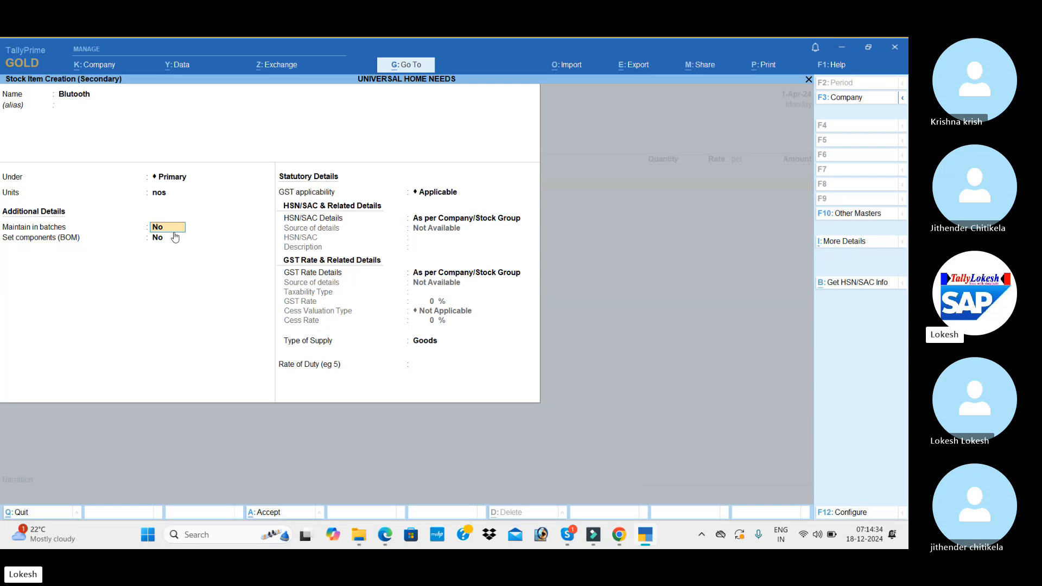
- Turn off the components list (Bill of Materials) option in the stock item configuration and save the configuration
{"action": "left_click", "coordinate": [853, 515]}
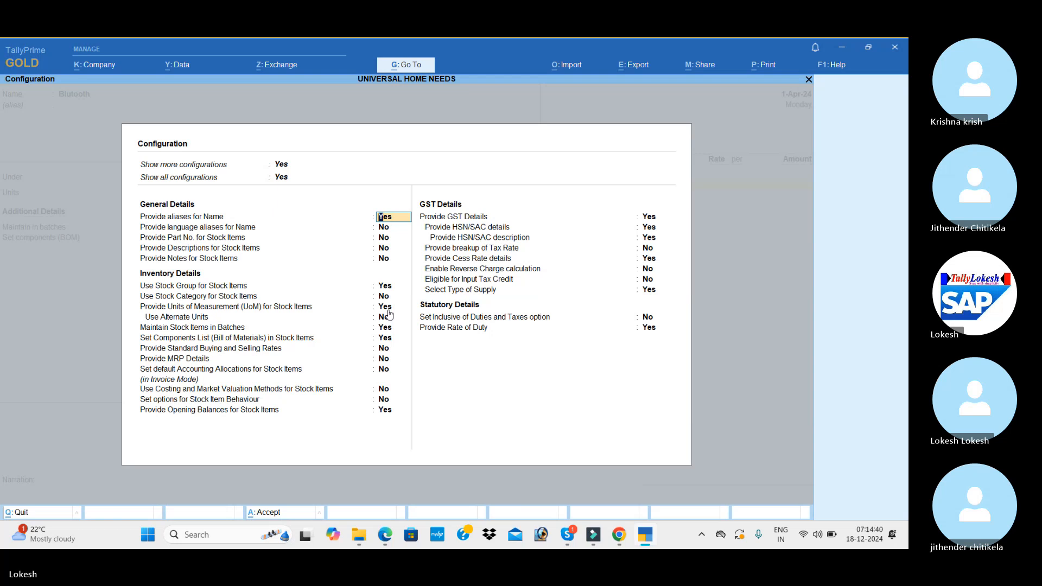
{"action": "left_click", "coordinate": [389, 339]}
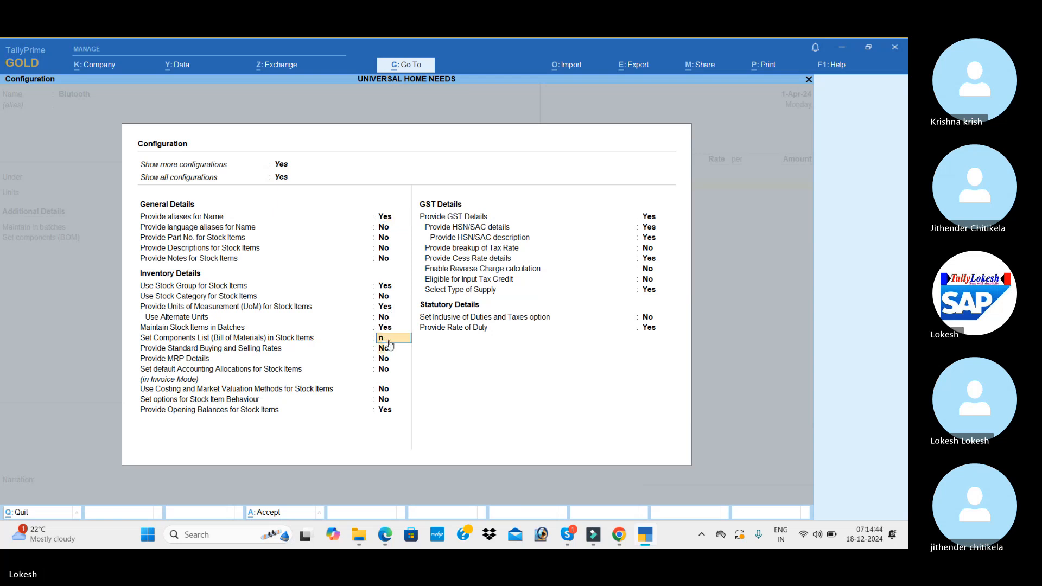
{"action": "key", "text": "n"}
{"action": "key", "text": "ctrl+a"}
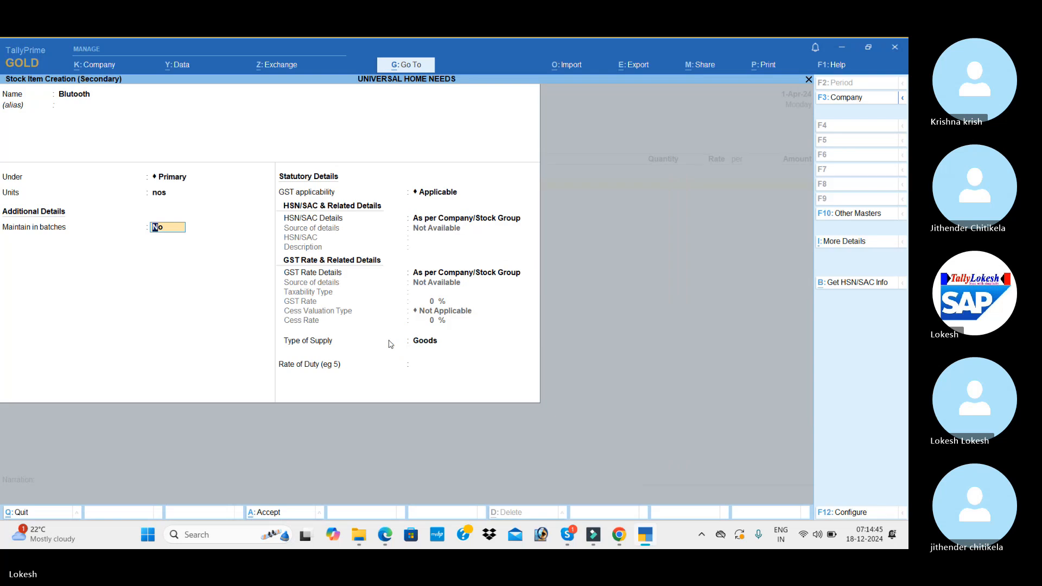
- Maintain the Blutooth item in batches, with manufacturing date tracking and expiry dates enabled
{"action": "key", "text": "y"}
{"action": "key", "text": "y"}
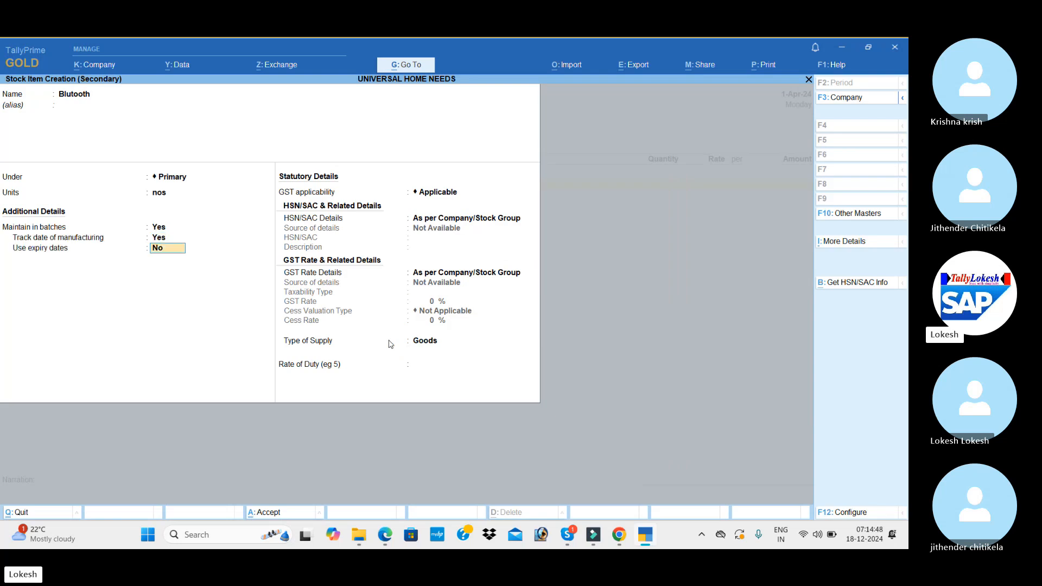
{"action": "key", "text": "y"}
{"action": "key", "text": "Return"}
- Specify the HSN/SAC details directly on the Blutooth item with code 8521 and no description
{"action": "key", "text": "Down"}
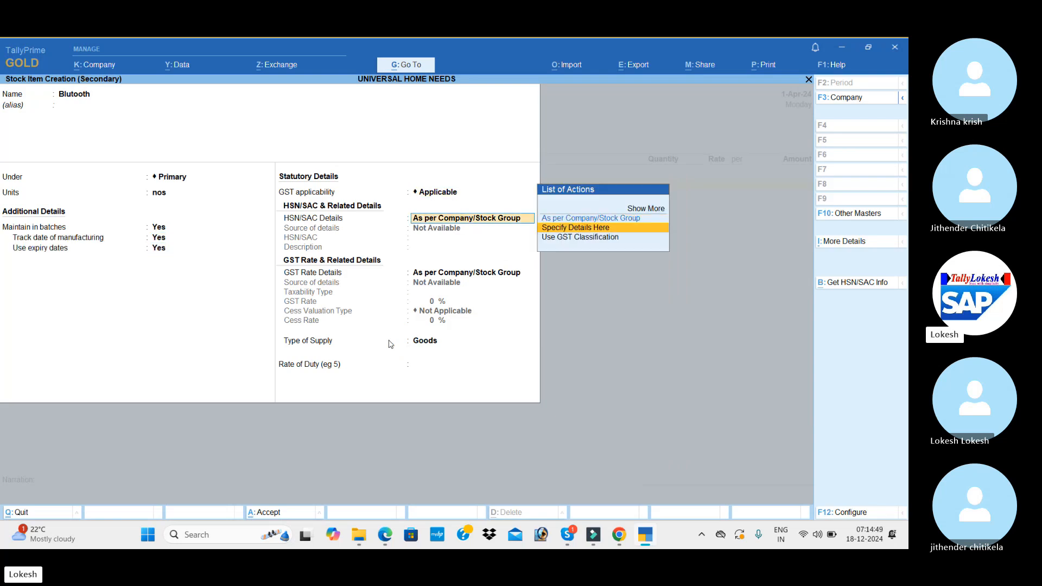
{"action": "key", "text": "Return"}
{"action": "type", "text": "8521"}
{"action": "key", "text": "Return"}
{"action": "key", "text": "Return"}
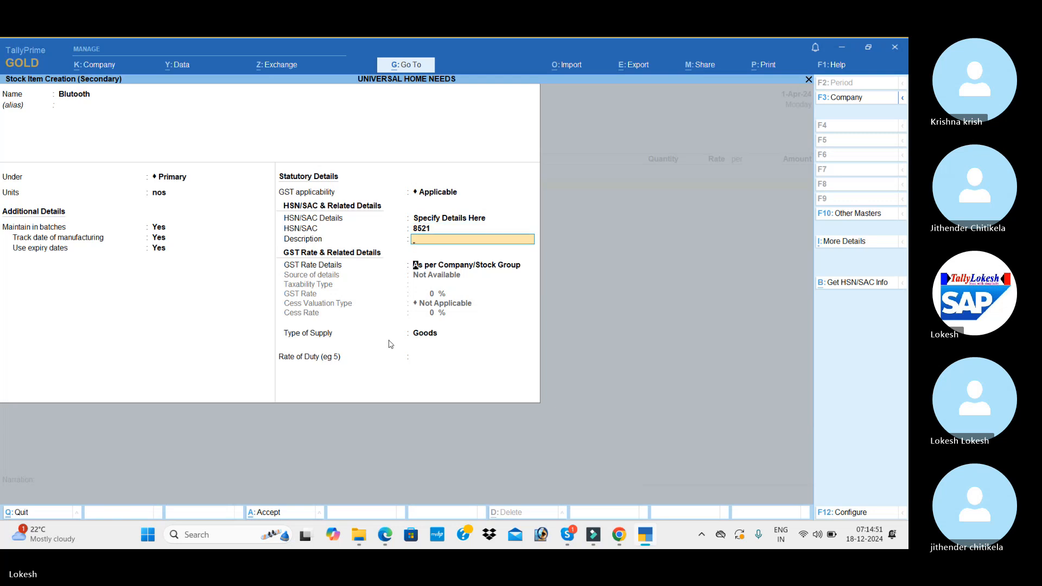
- Specify the GST rate details on the item as Taxable at 5% and save the Blutooth stock item
{"action": "key", "text": "Return"}
{"action": "key", "text": "Down"}
{"action": "key", "text": "Return"}
{"action": "key", "text": "Return"}
{"action": "type", "text": "5"}
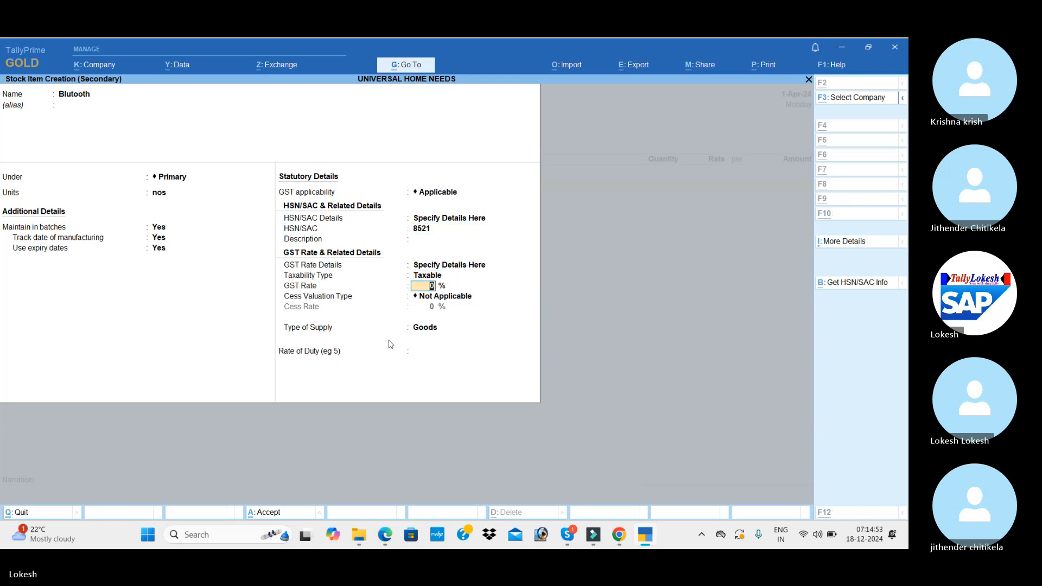
{"action": "key", "text": "alt+Tab"}
{"action": "key", "text": "alt+Tab"}
{"action": "key", "text": "Return"}
{"action": "key", "text": "Return"}
{"action": "key", "text": "Return"}
{"action": "key", "text": "Return"}
{"action": "key", "text": "Return"}
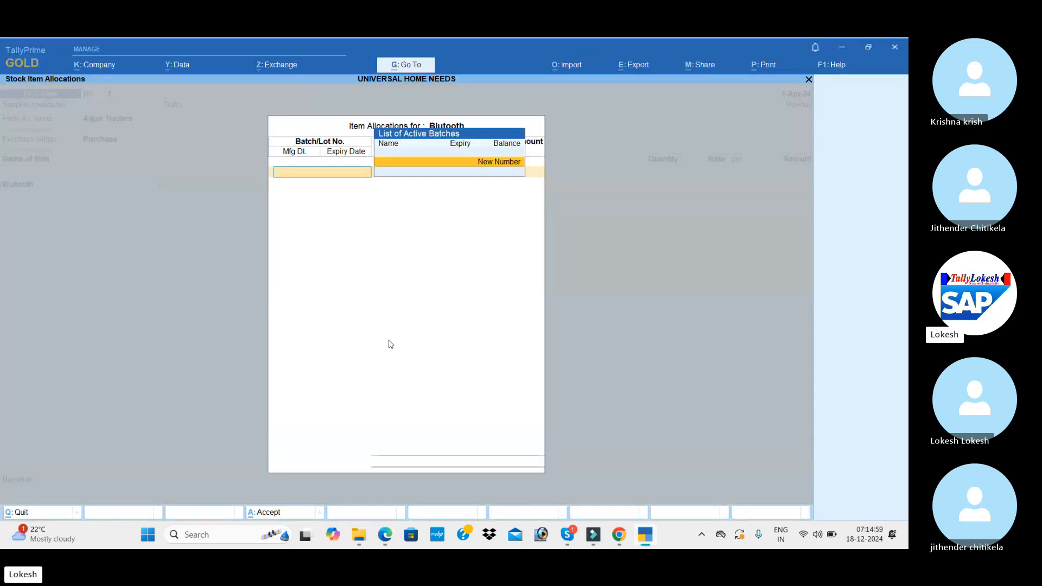
- Add a new batch number 852312 for Blutooth in the item allocations, taking the number from the PDF
{"action": "key", "text": "Return"}
{"action": "key", "text": "alt+Tab"}
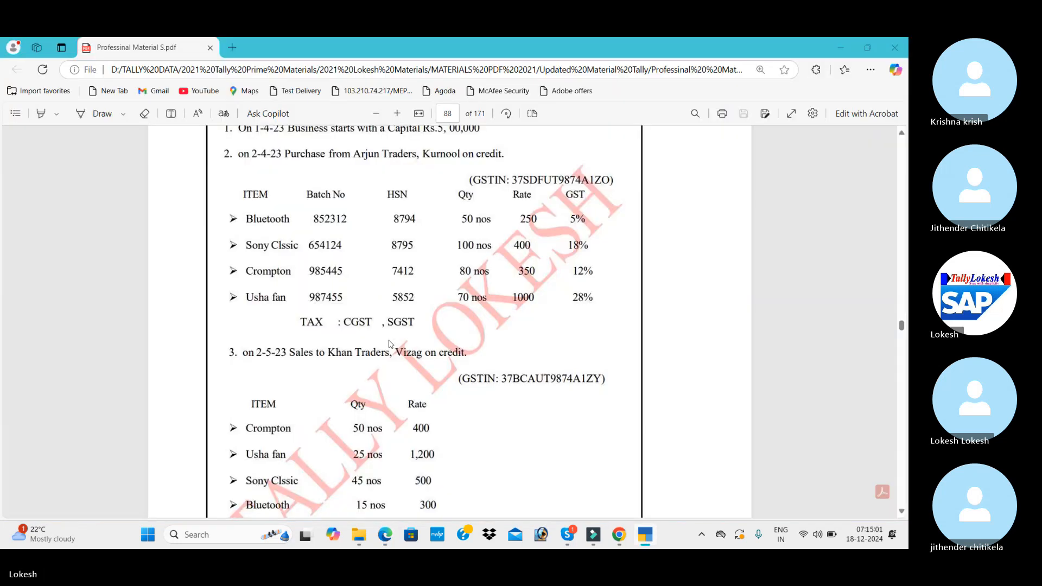
{"action": "key", "text": "alt+Tab"}
{"action": "type", "text": "8523"}
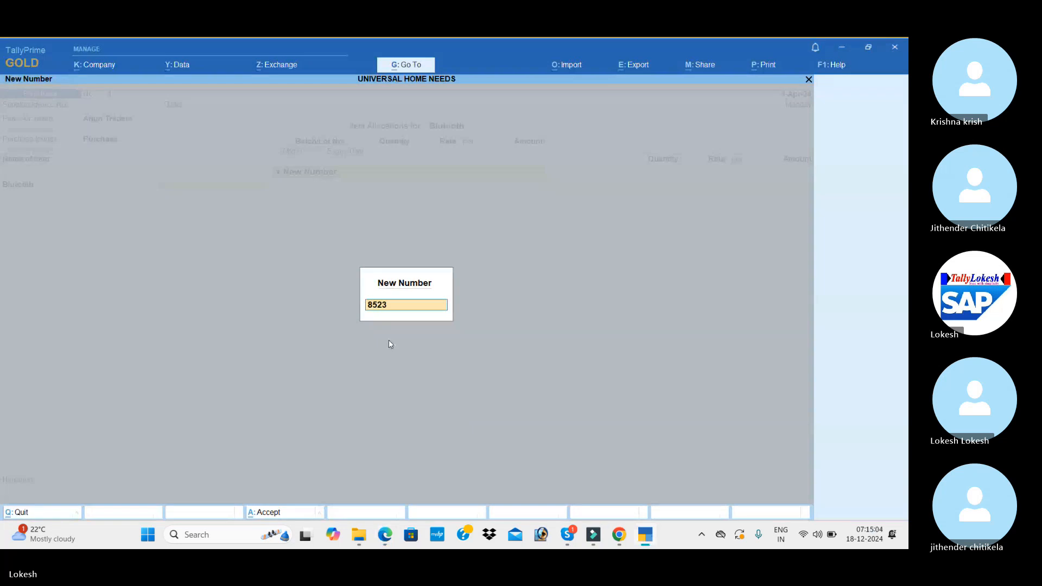
{"action": "key", "text": "alt+Tab"}
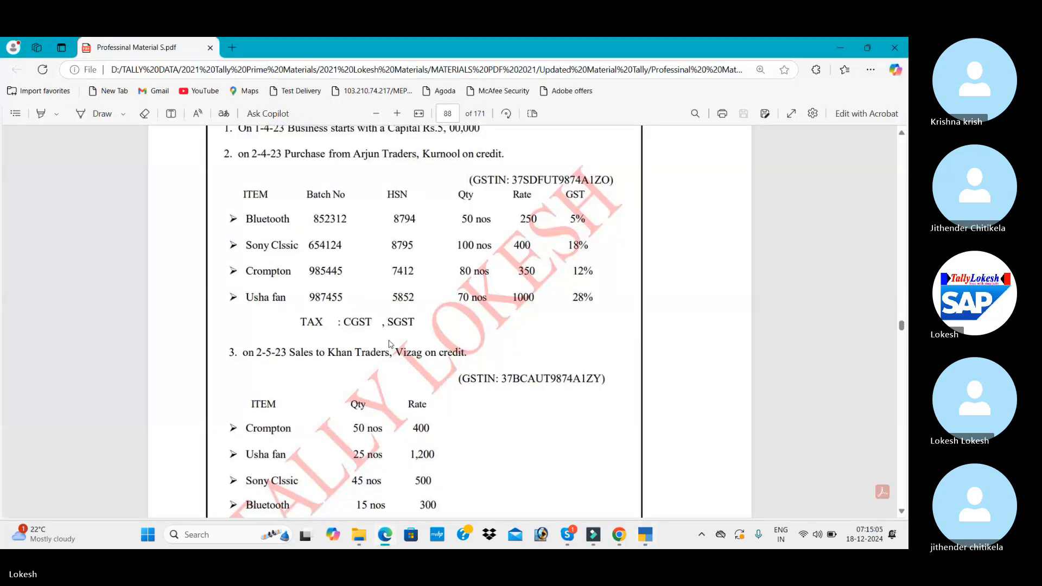
{"action": "key", "text": "alt+Tab"}
{"action": "type", "text": "12"}
{"action": "key", "text": "Return"}
- Enter a quantity of 50 nos at a rate of 250 for batch 852312, as listed in the PDF
{"action": "key", "text": "alt+Tab"}
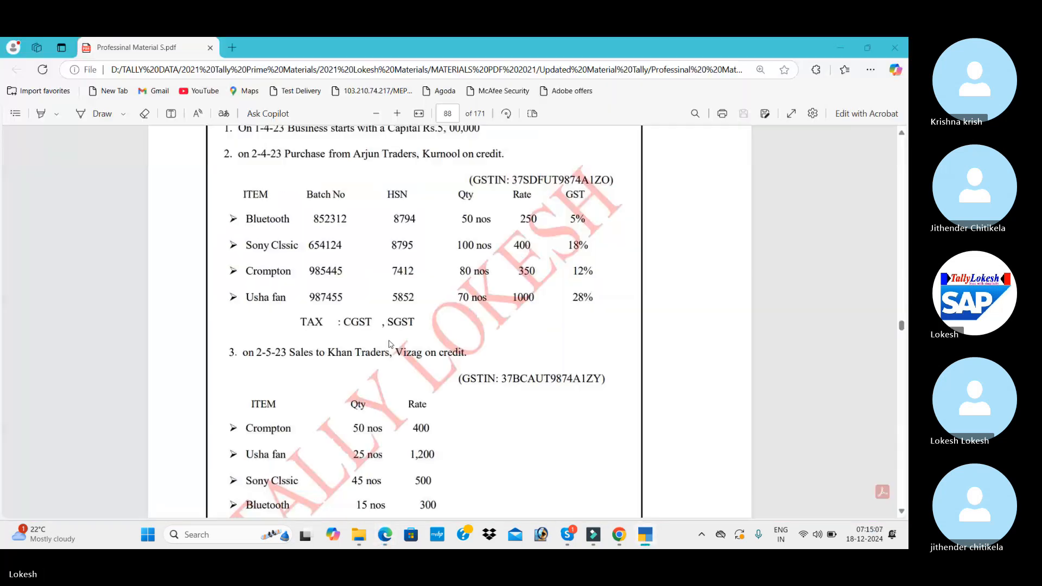
{"action": "key", "text": "alt+Tab"}
{"action": "type", "text": "50"}
{"action": "key", "text": "Return"}
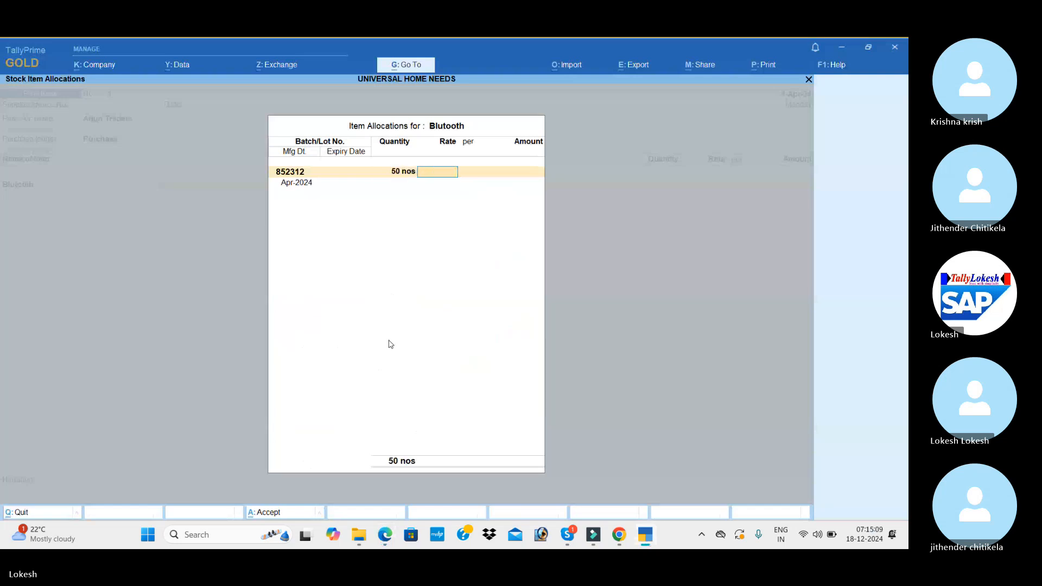
{"action": "type", "text": "250"}
{"action": "key", "text": "Return"}
- Keep the batch's default amount and manufacturing date, and set its expiry date to 31-Mar-25
{"action": "key", "text": "Return"}
{"action": "key", "text": "Return"}
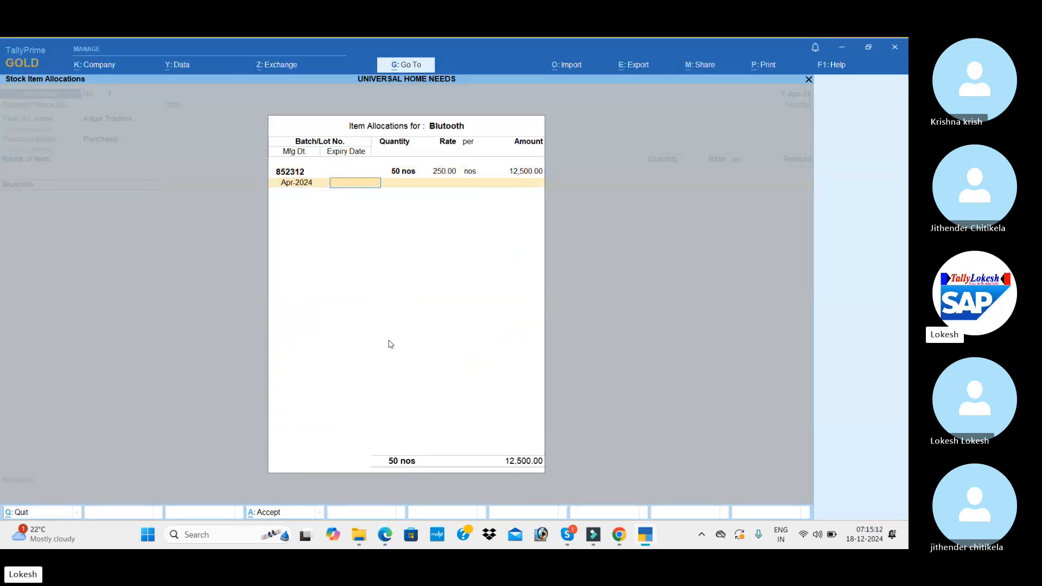
{"action": "type", "text": "31"}
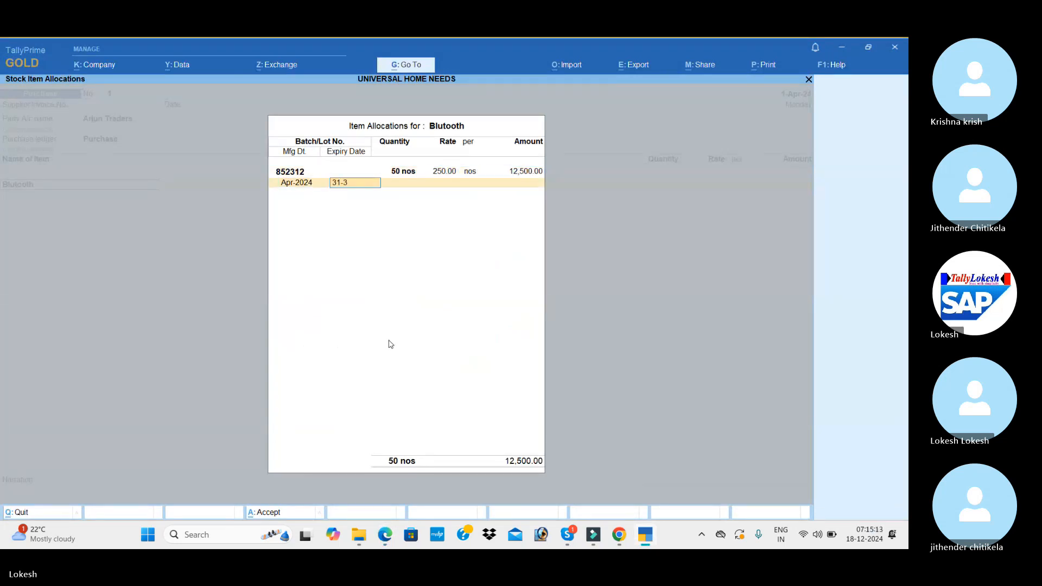
{"action": "type", "text": "-3"}
{"action": "key", "text": "Return"}
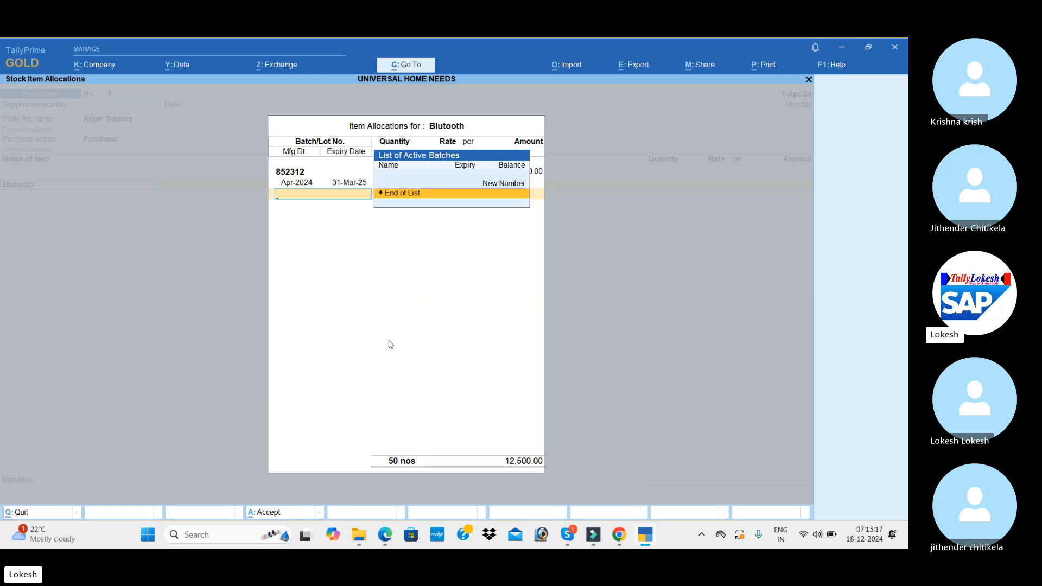
- Add a second new batch number, 741852, to the Blutooth item allocations
{"action": "key", "text": "Up"}
{"action": "key", "text": "Return"}
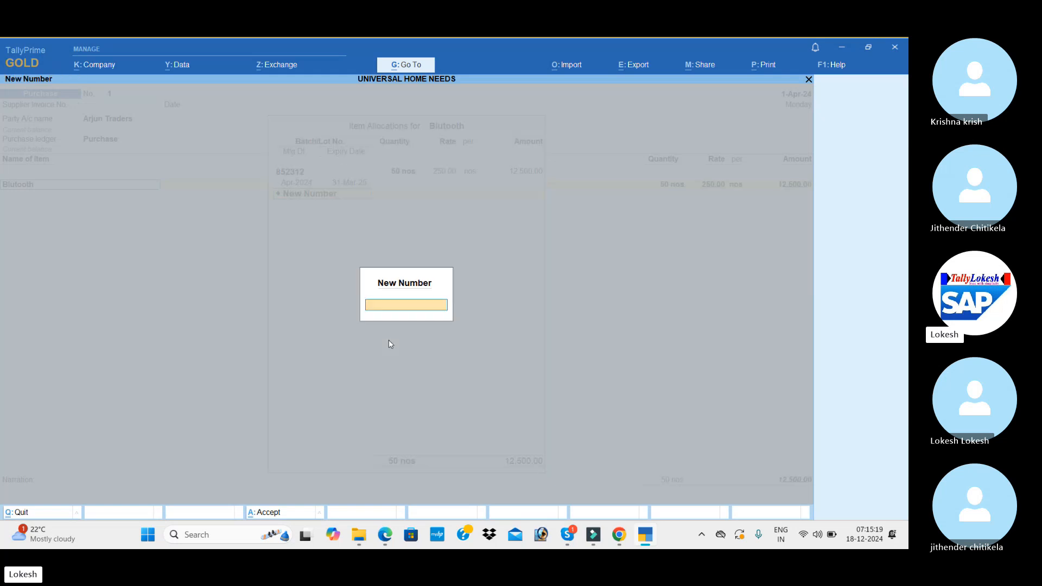
{"action": "type", "text": "741852"}
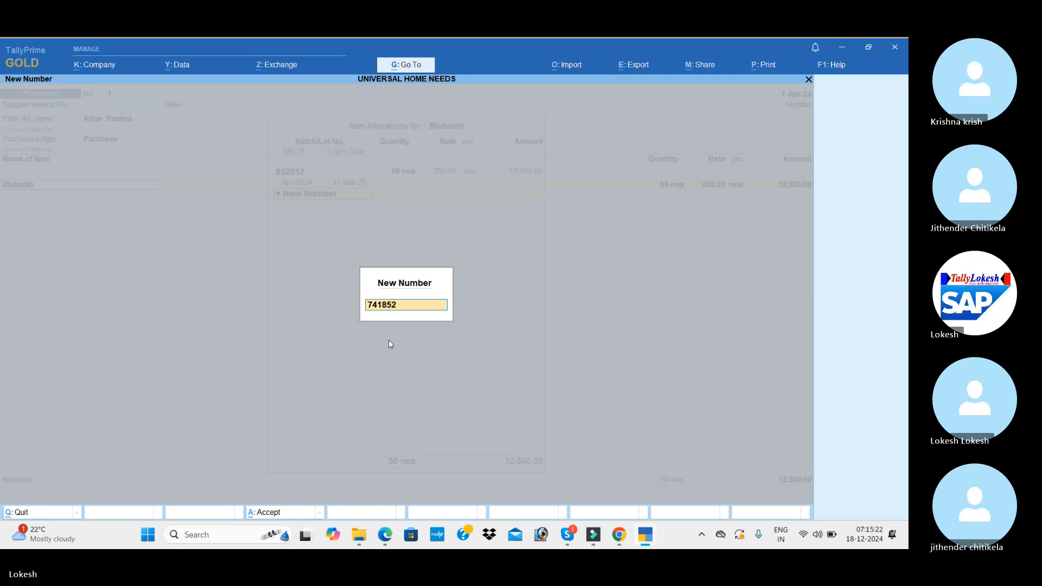
{"action": "key", "text": "Return"}
- Enter a quantity of 50 nos for batch 741852, keeping the default rate, and set its expiry date to 31-Mar-25
{"action": "type", "text": "50"}
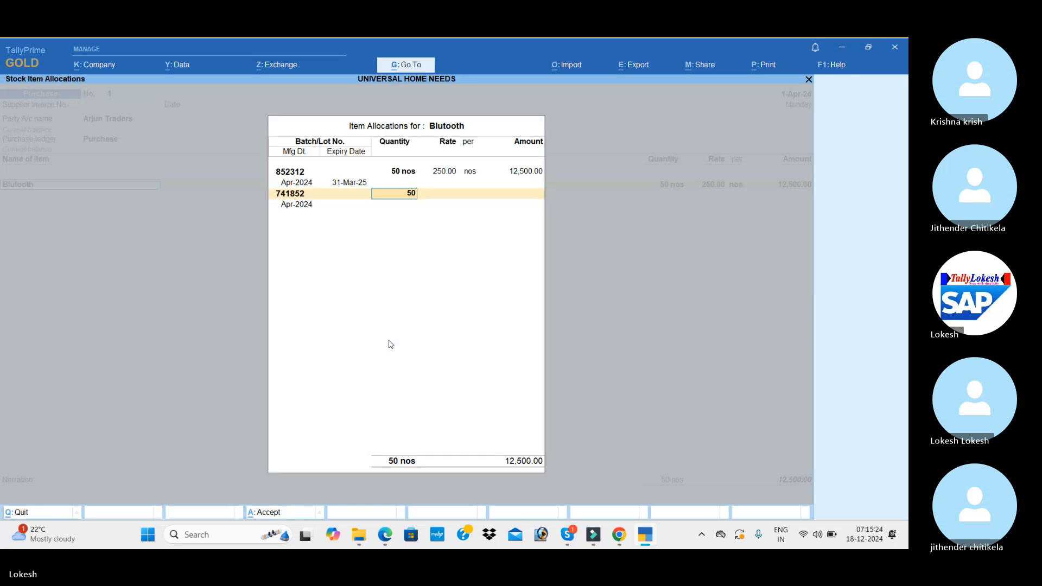
{"action": "key", "text": "Return"}
{"action": "key", "text": "Return"}
{"action": "type", "text": "31-3"}
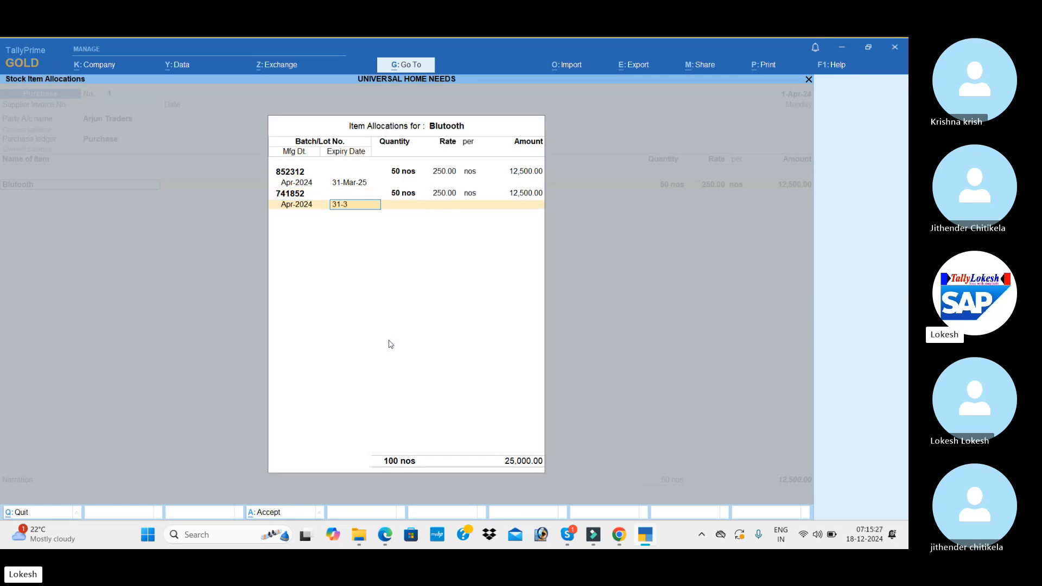
{"action": "key", "text": "Return"}
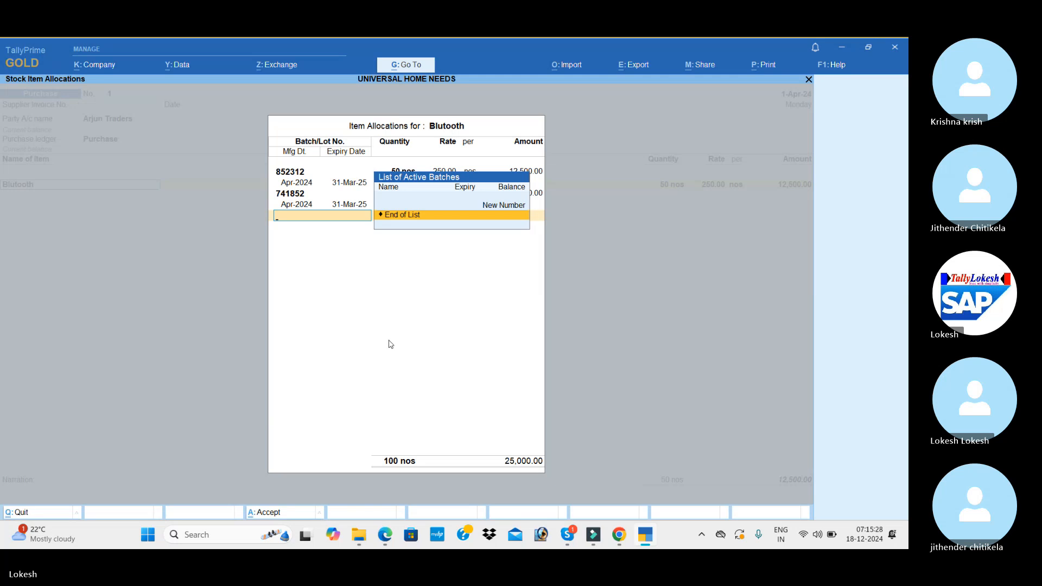
- Add a third new batch number, 963852741, to the Blutooth item allocations
{"action": "key", "text": "Up"}
{"action": "key", "text": "Return"}
{"action": "type", "text": "96"}
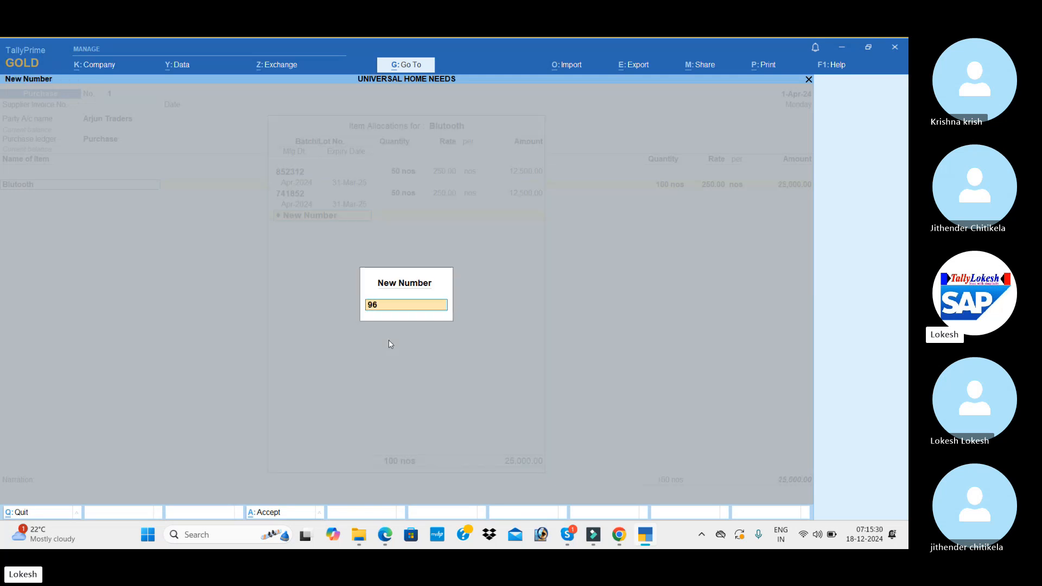
{"action": "type", "text": "3852741"}
{"action": "key", "text": "Return"}
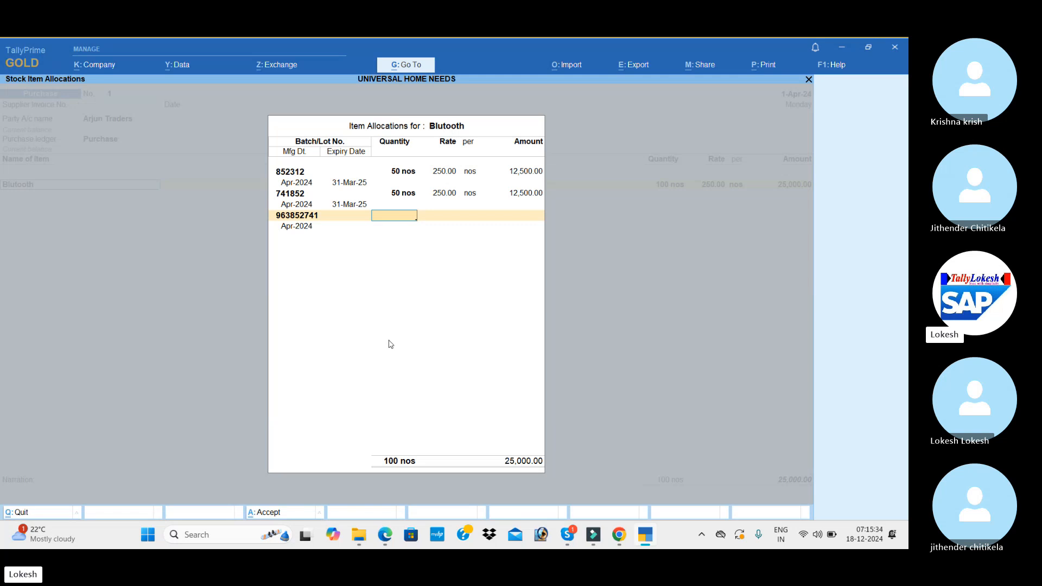
- Try to re-enter the third Blutooth batch's number as 963852
{"action": "key", "text": "BackSpace"}
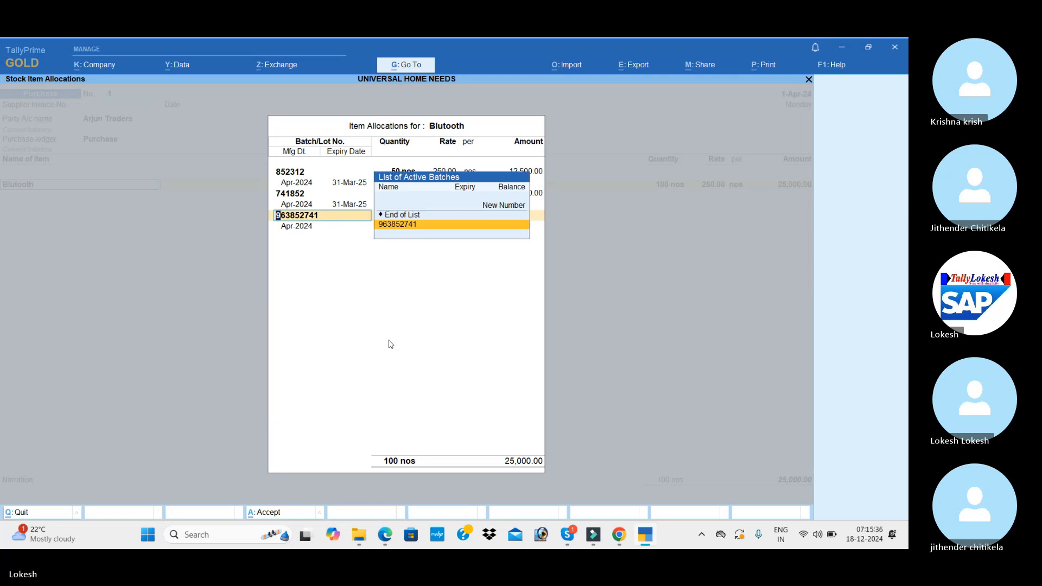
{"action": "type", "text": "963852"}
{"action": "key", "text": "Return"}
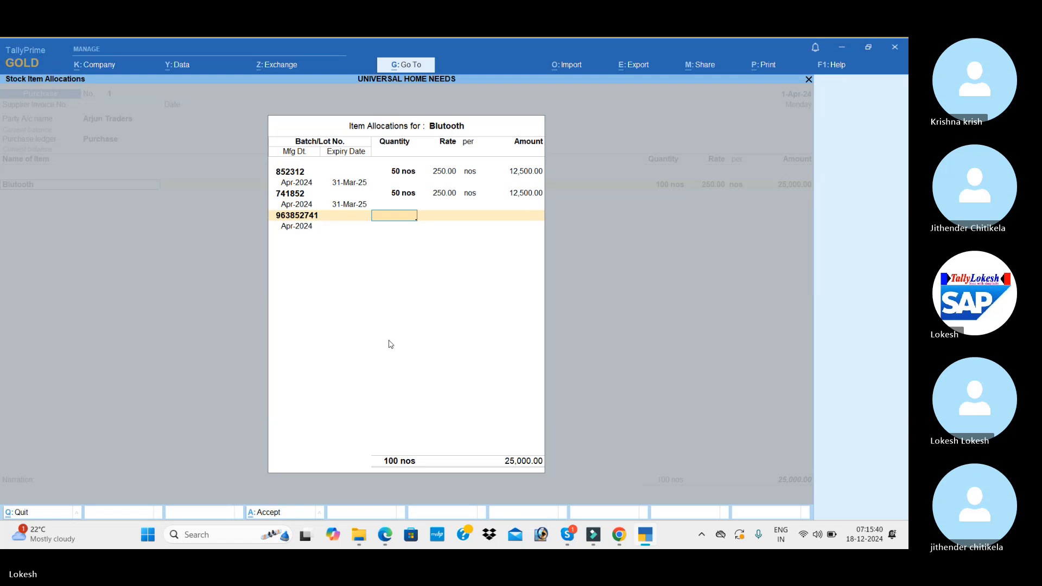
- Enter 50 nos for batch 963852741 at the default rate with expiry date 31-Mar-25, and finish the Blutooth allocations
{"action": "type", "text": "50"}
{"action": "key", "text": "Return"}
{"action": "key", "text": "Return"}
{"action": "key", "text": "Return"}
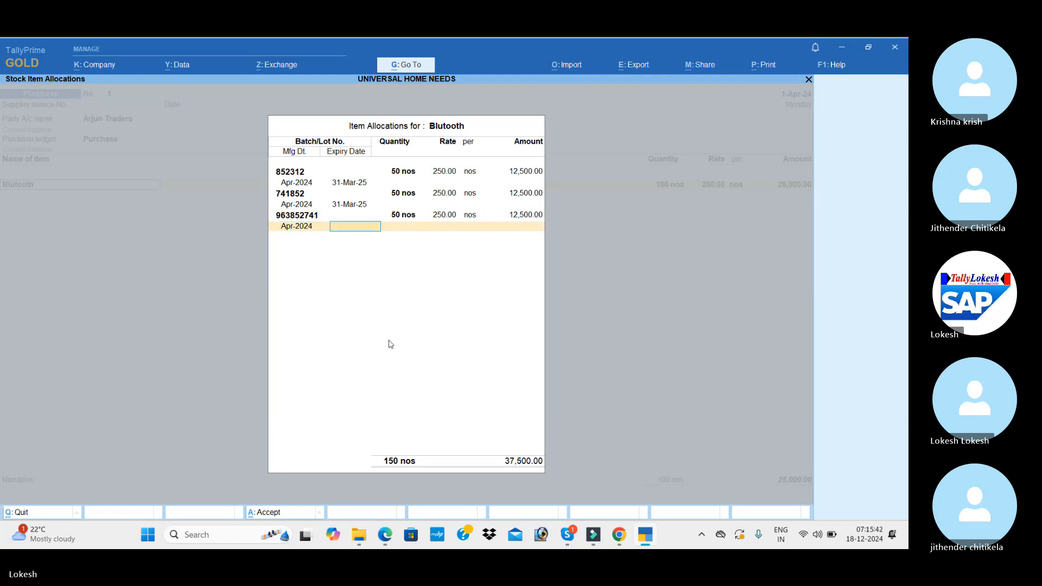
{"action": "type", "text": "31-Mar-25"}
{"action": "key", "text": "Return"}
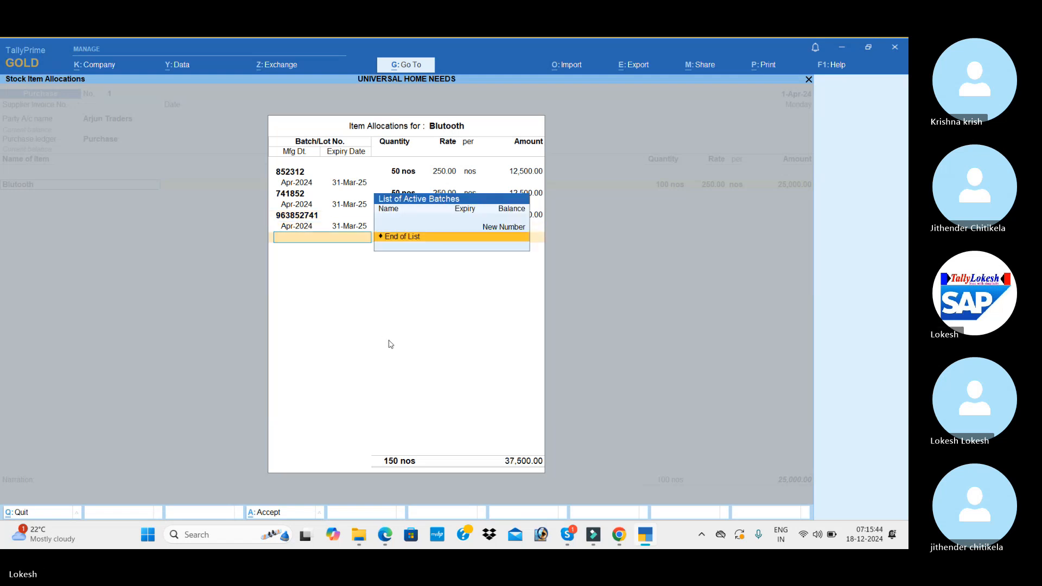
{"action": "key", "text": "Return"}
{"action": "key", "text": "Return"}
- Start a new stock item named Sony Classic, taken from the PDF's purchase list, with nos as its unit
{"action": "key", "text": "alt+c"}
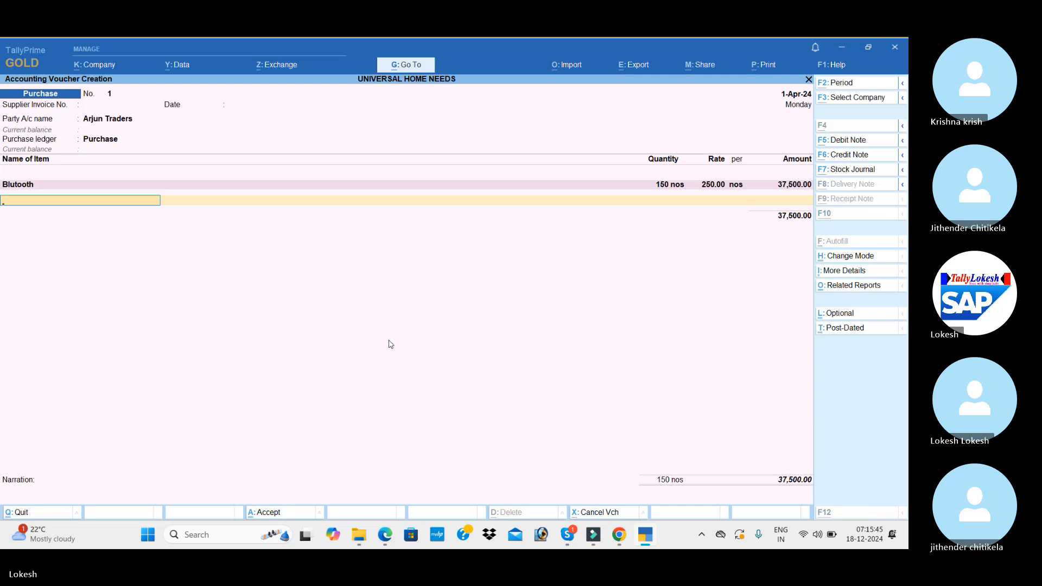
{"action": "key", "text": "alt+Tab"}
{"action": "key", "text": "alt+Tab"}
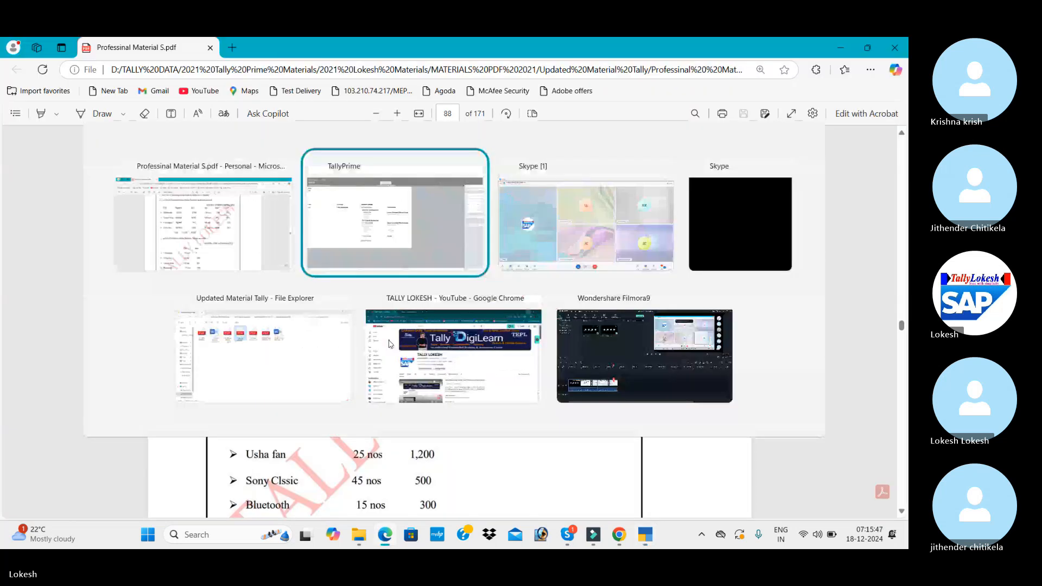
{"action": "type", "text": "Sony"}
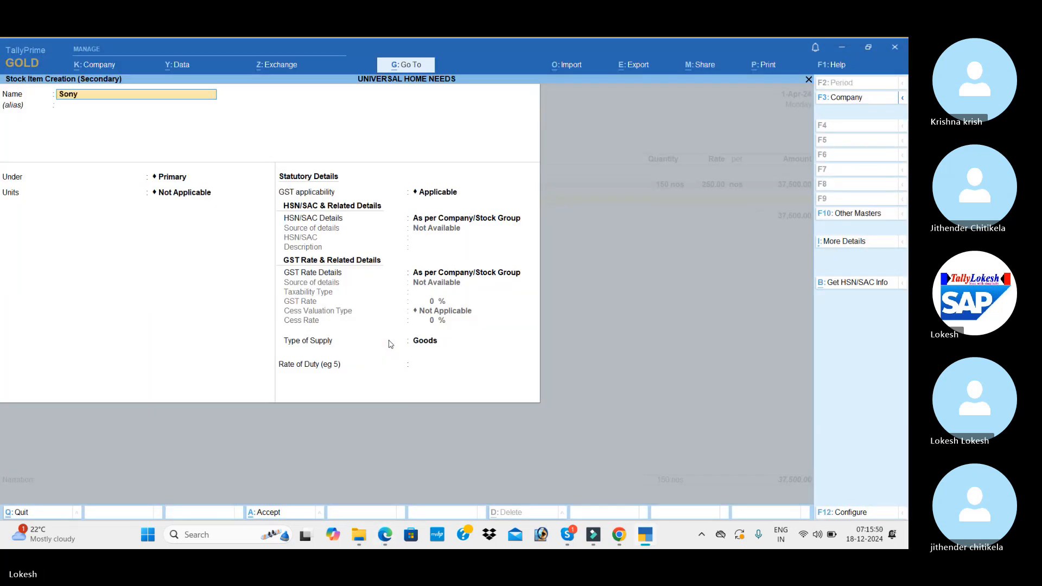
{"action": "type", "text": " Classic"}
{"action": "key", "text": "Return"}
{"action": "key", "text": "Return"}
{"action": "key", "text": "Down"}
{"action": "key", "text": "Return"}
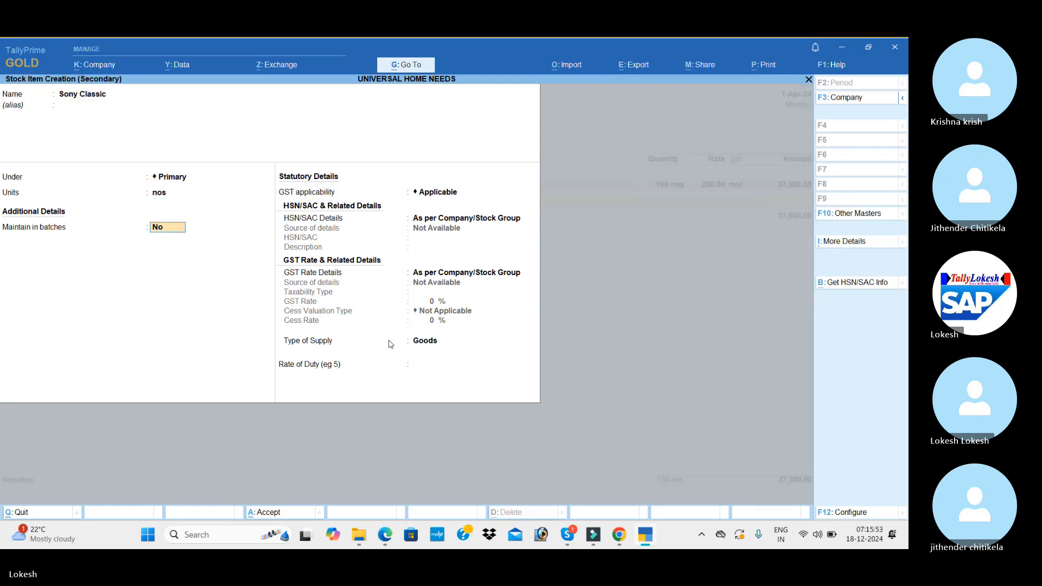
- Turn on batch maintenance, manufacturing date tracking and expiry dates for Sony Classic
{"action": "key", "text": "y"}
{"action": "key", "text": "y"}
{"action": "key", "text": "y"}
{"action": "key", "text": "Return"}
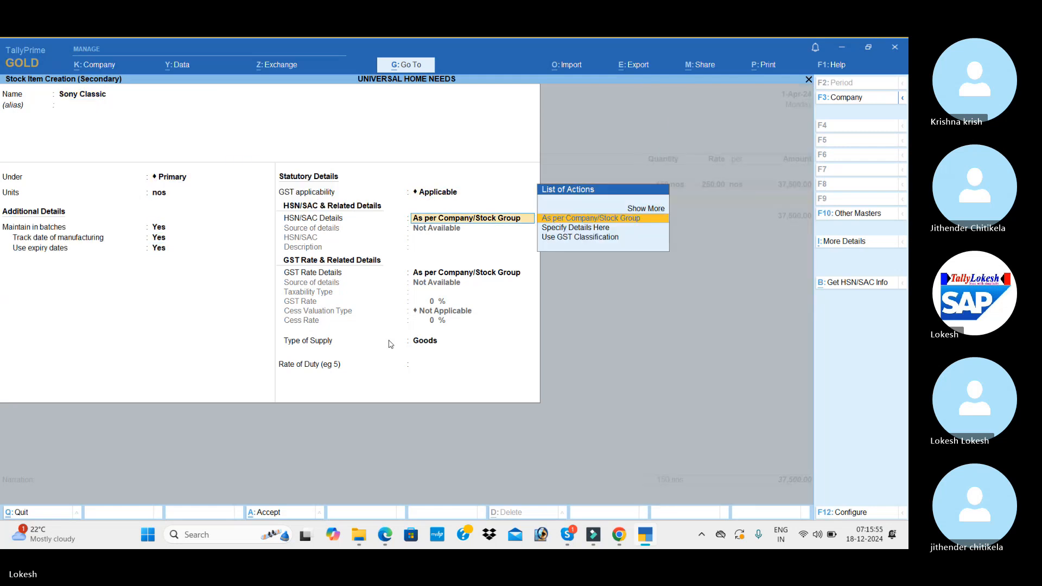
- Specify the HSN/SAC details directly on the Sony Classic item with code 85471 and a blank description
{"action": "key", "text": "Down"}
{"action": "key", "text": "Return"}
{"action": "type", "text": "8547"}
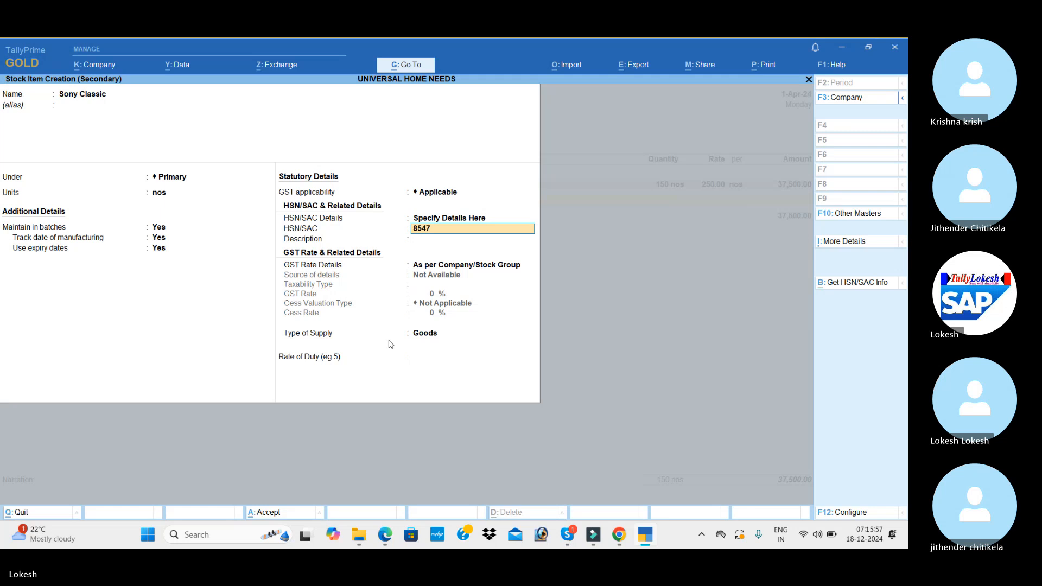
{"action": "type", "text": "1"}
{"action": "key", "text": "Return"}
{"action": "key", "text": "Return"}
- Specify Sony Classic's GST rate details as Taxable at 18%, following the PDF, and save the stock item
{"action": "key", "text": "Down"}
{"action": "key", "text": "Return"}
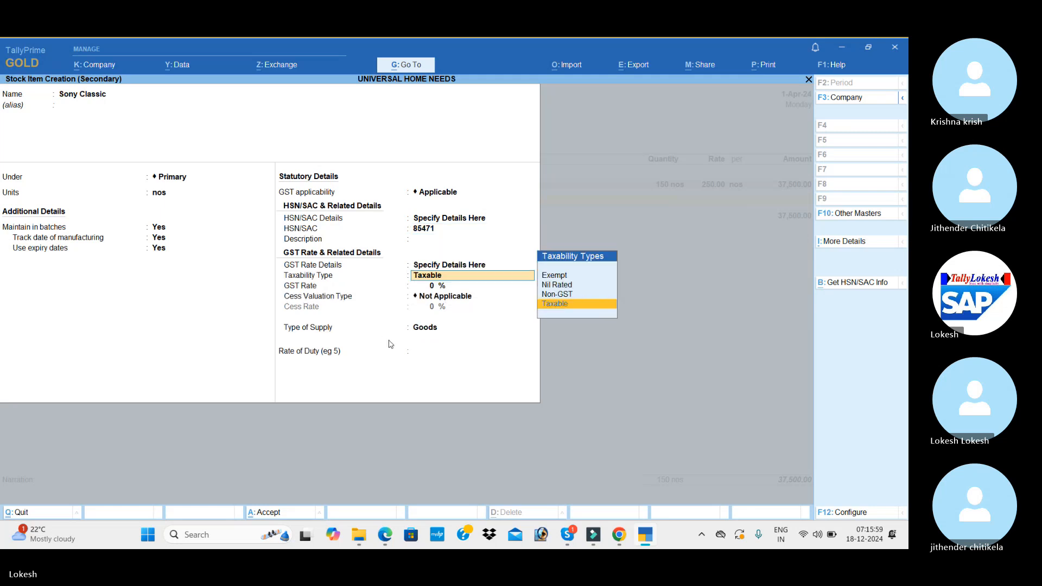
{"action": "key", "text": "Return"}
{"action": "type", "text": "1"}
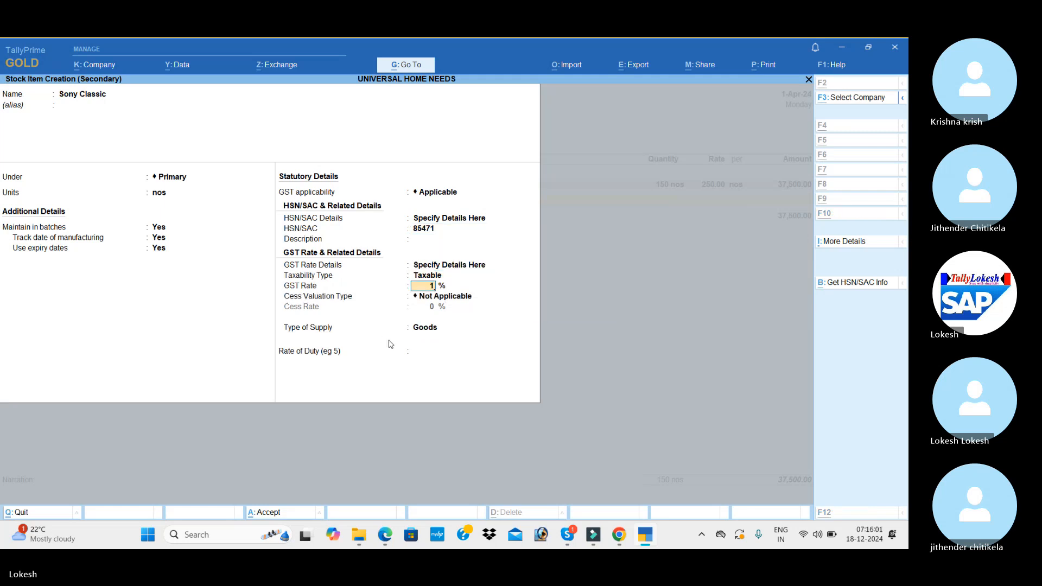
{"action": "key", "text": "alt+Tab"}
{"action": "key", "text": "alt+Tab"}
{"action": "type", "text": "8"}
{"action": "key", "text": "Return"}
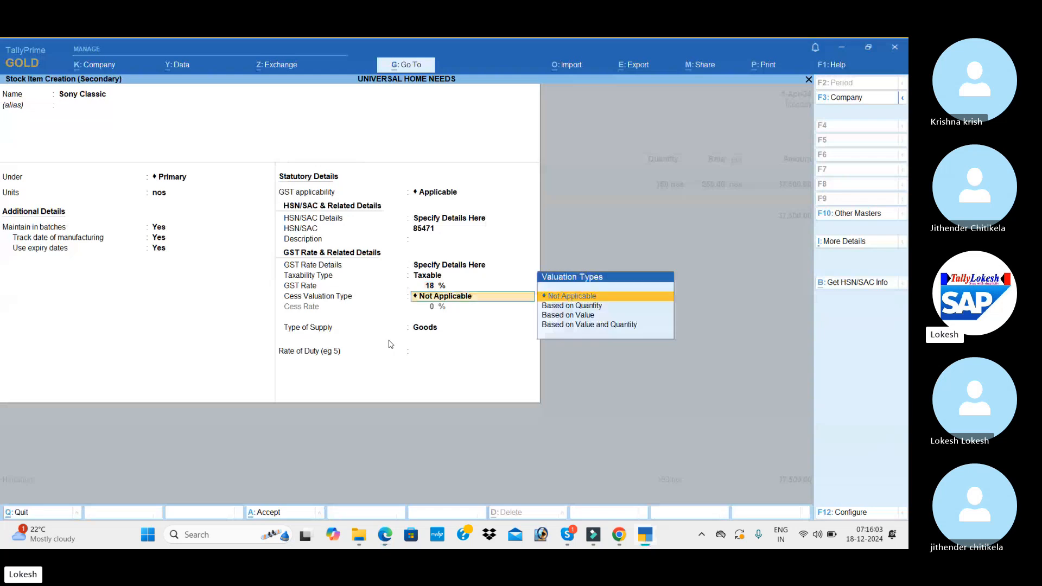
{"action": "key", "text": "Return"}
{"action": "key", "text": "Return"}
{"action": "key", "text": "Return"}
- Add a new batch number 654124 for Sony Classic in the item allocations, taking the number from the PDF
{"action": "key", "text": "Return"}
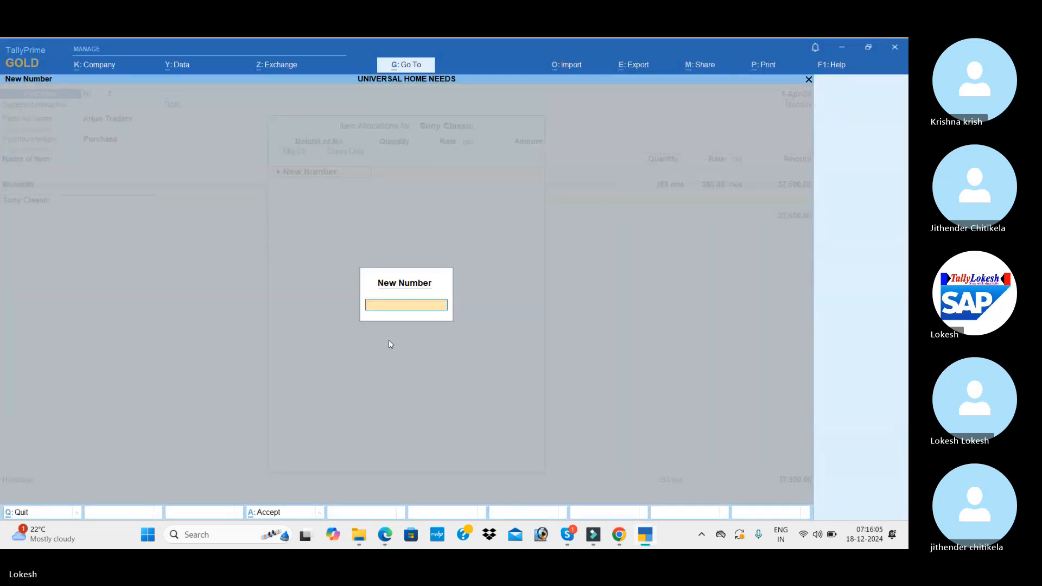
{"action": "key", "text": "alt+Tab"}
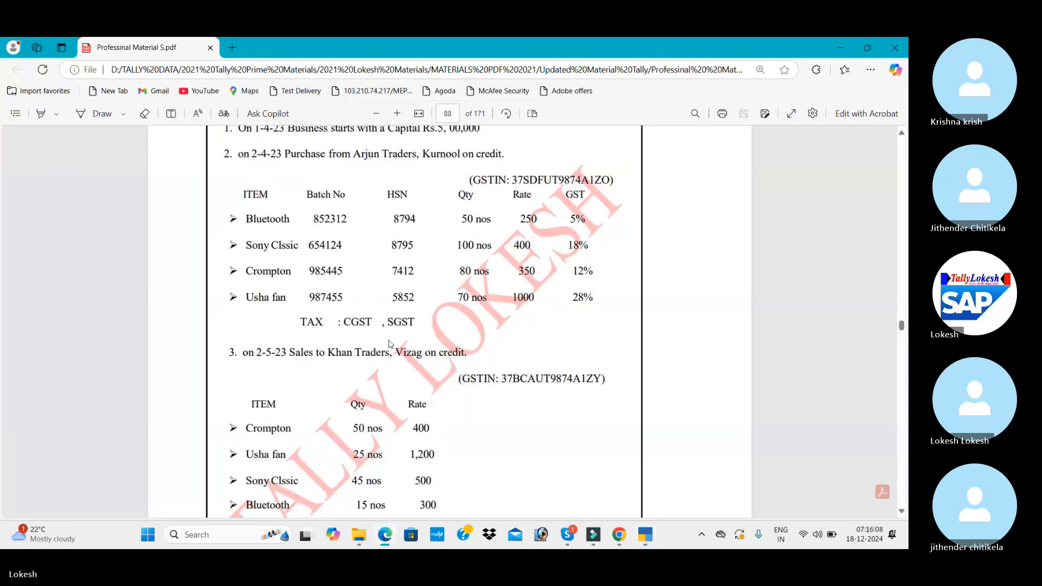
{"action": "key", "text": "alt+Tab"}
{"action": "type", "text": "654"}
{"action": "key", "text": "alt+Tab"}
{"action": "key", "text": "alt+Tab"}
{"action": "type", "text": "124"}
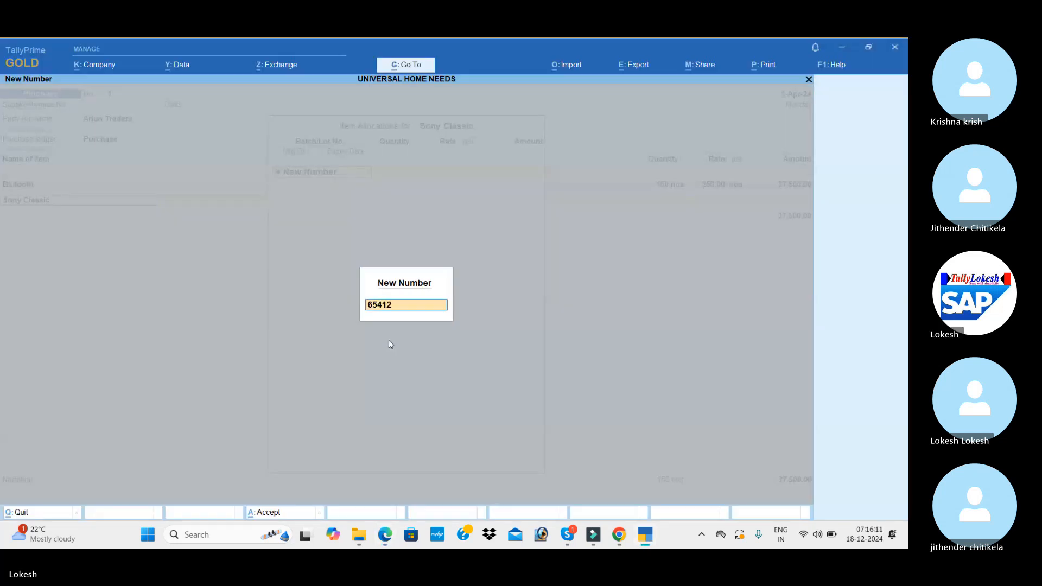
{"action": "key", "text": "Return"}
- Enter a quantity of 100 nos at a rate of 400 for batch 654124, as listed in the PDF
{"action": "key", "text": "alt+Tab"}
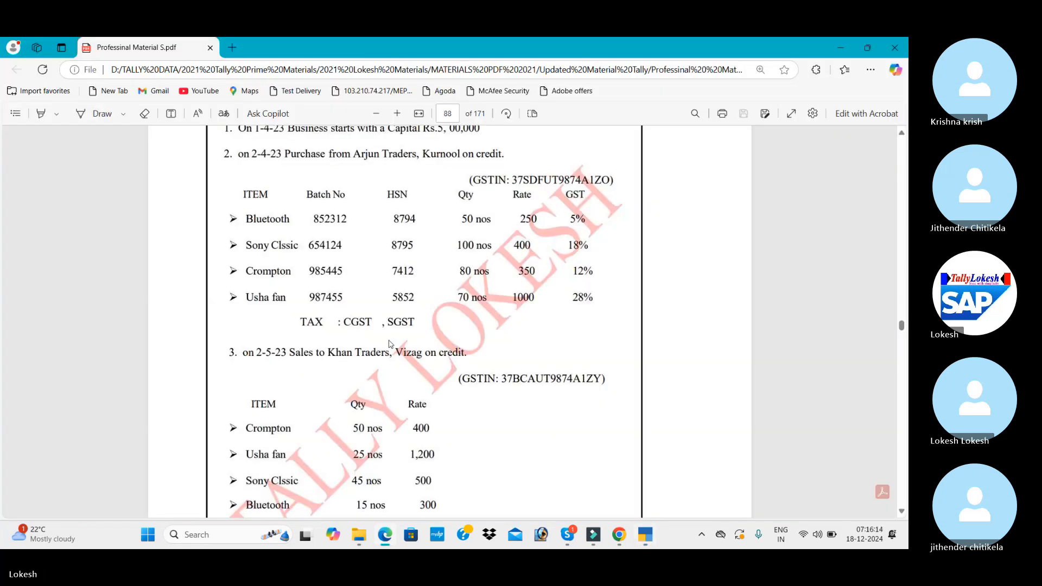
{"action": "key", "text": "alt+Tab"}
{"action": "type", "text": "100"}
{"action": "key", "text": "Return"}
{"action": "type", "text": "4"}
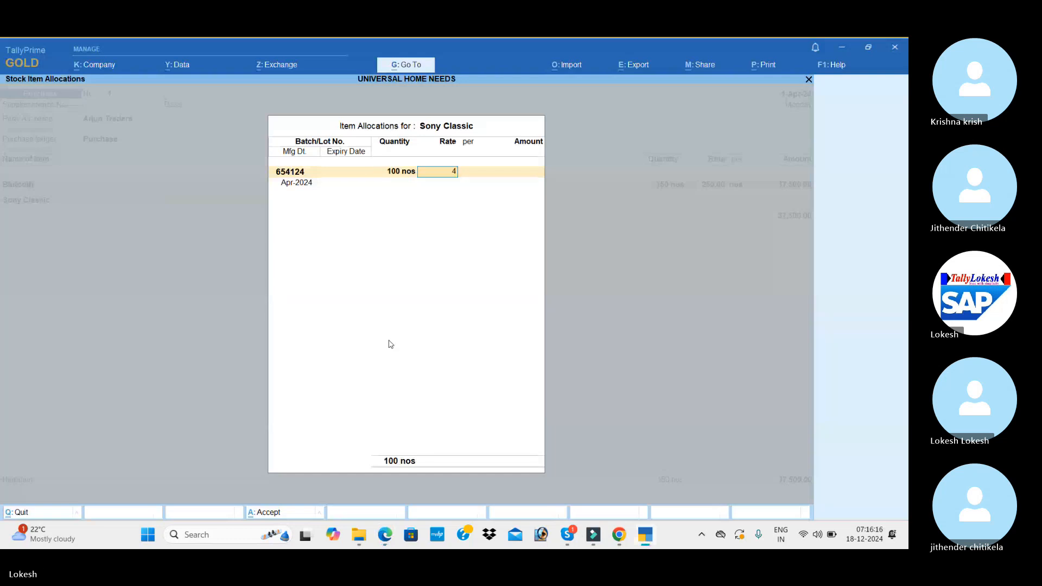
{"action": "type", "text": "00"}
{"action": "key", "text": "Return"}
- Keep the batch's default amount and manufacturing date, set its expiry date to 31 March, and finish the Sony Classic allocations
{"action": "key", "text": "Return"}
{"action": "key", "text": "Return"}
{"action": "type", "text": "31"}
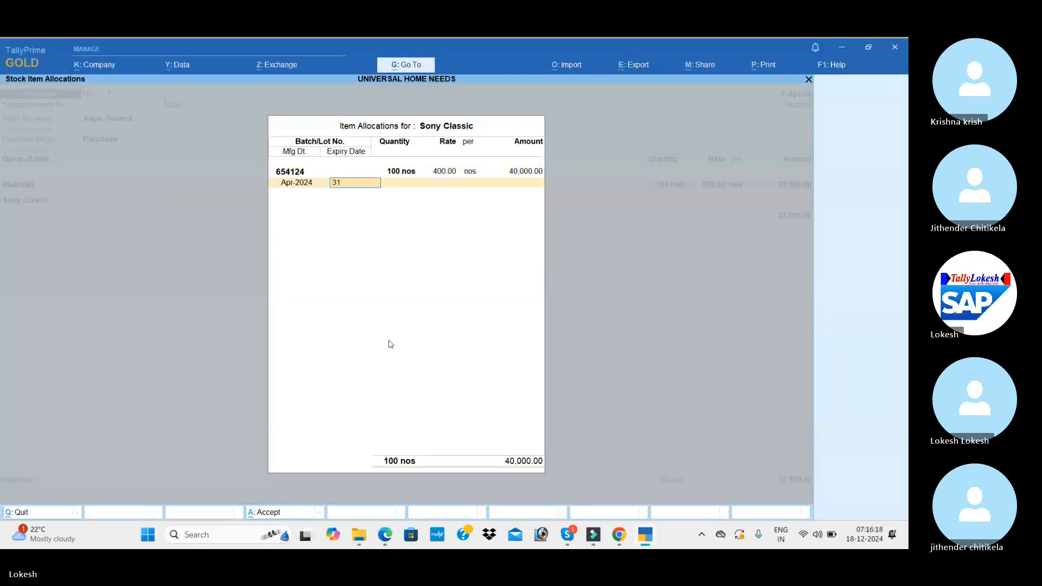
{"action": "type", "text": "-3"}
{"action": "key", "text": "Return"}
{"action": "key", "text": "Return"}
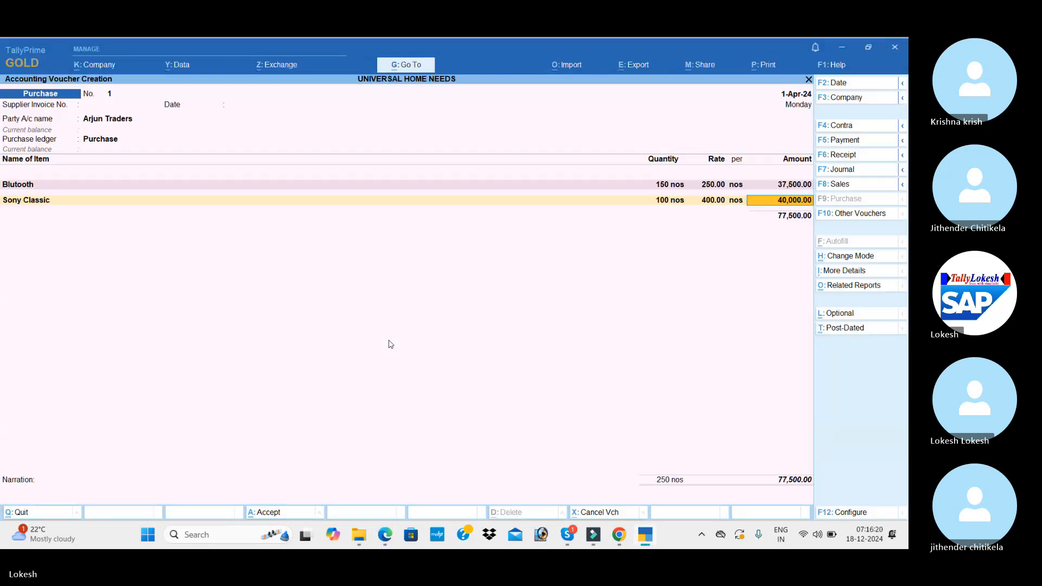
- Start a new stock item named Crompton, taken from the PDF's purchase list, with nos as its unit
{"action": "key", "text": "alt+c"}
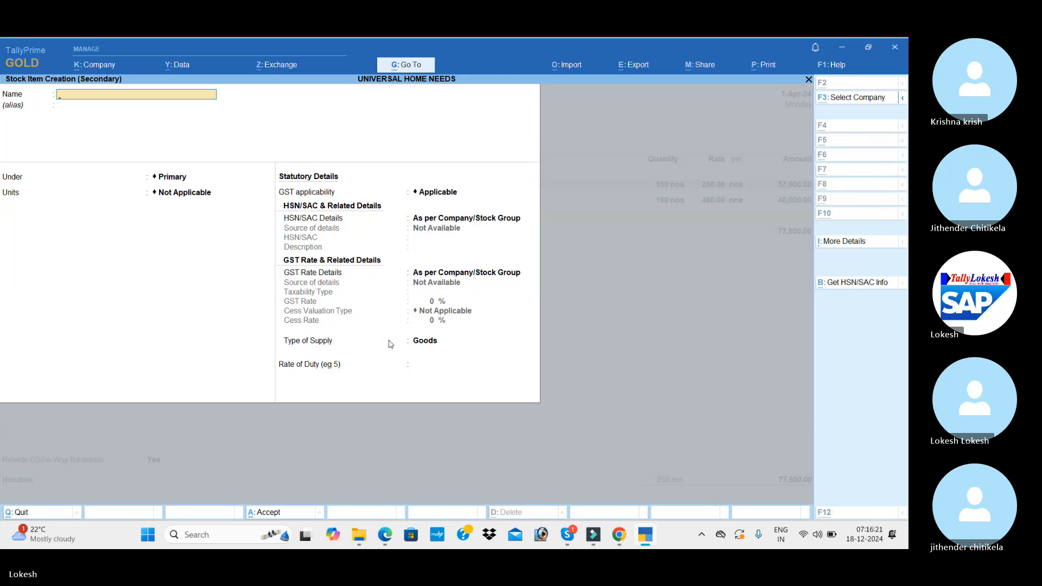
{"action": "key", "text": "alt+Tab"}
{"action": "key", "text": "alt+Tab"}
{"action": "type", "text": "C"}
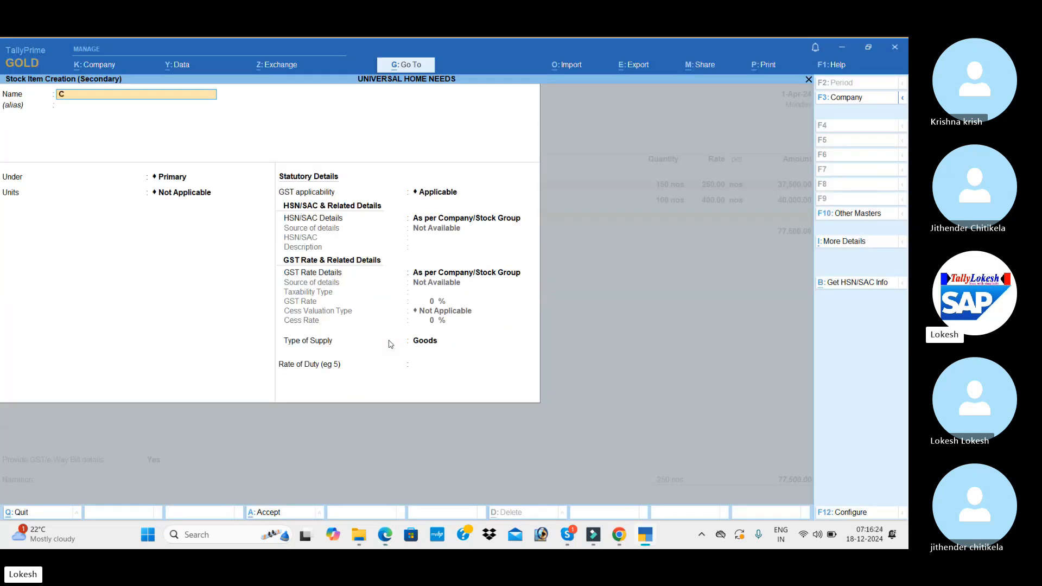
{"action": "type", "text": "rompton"}
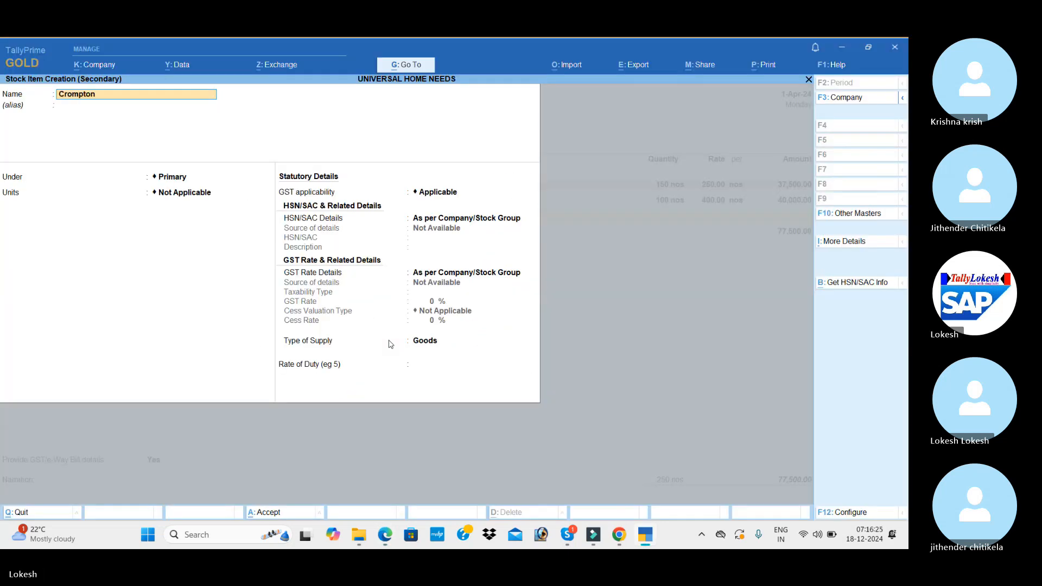
{"action": "key", "text": "Return"}
{"action": "key", "text": "Return"}
{"action": "key", "text": "Down"}
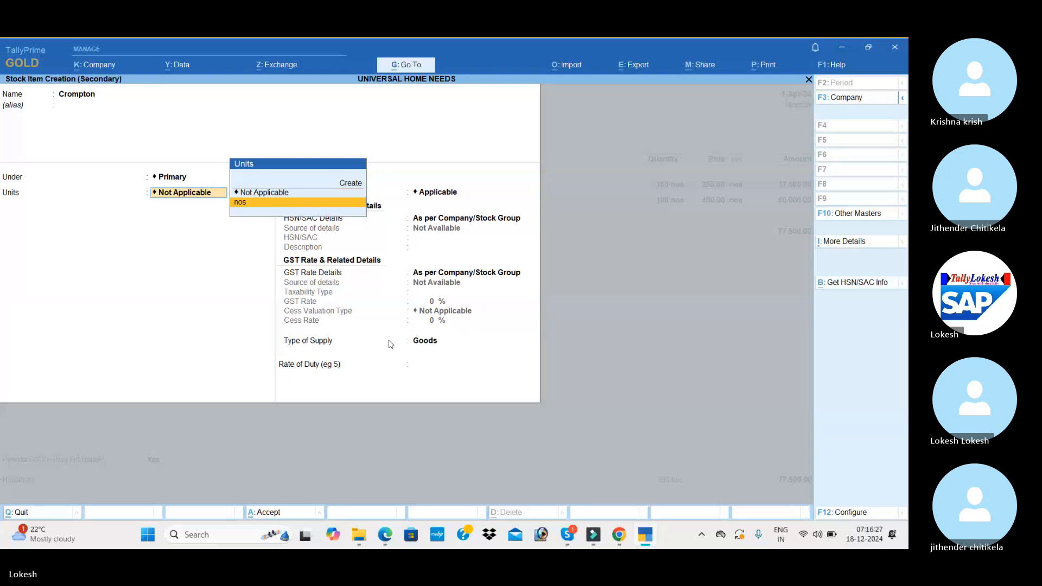
{"action": "key", "text": "Return"}
- Turn on batch maintenance, manufacturing date tracking and expiry dates for Crompton
{"action": "type", "text": "y"}
{"action": "key", "text": "Return"}
{"action": "type", "text": "y"}
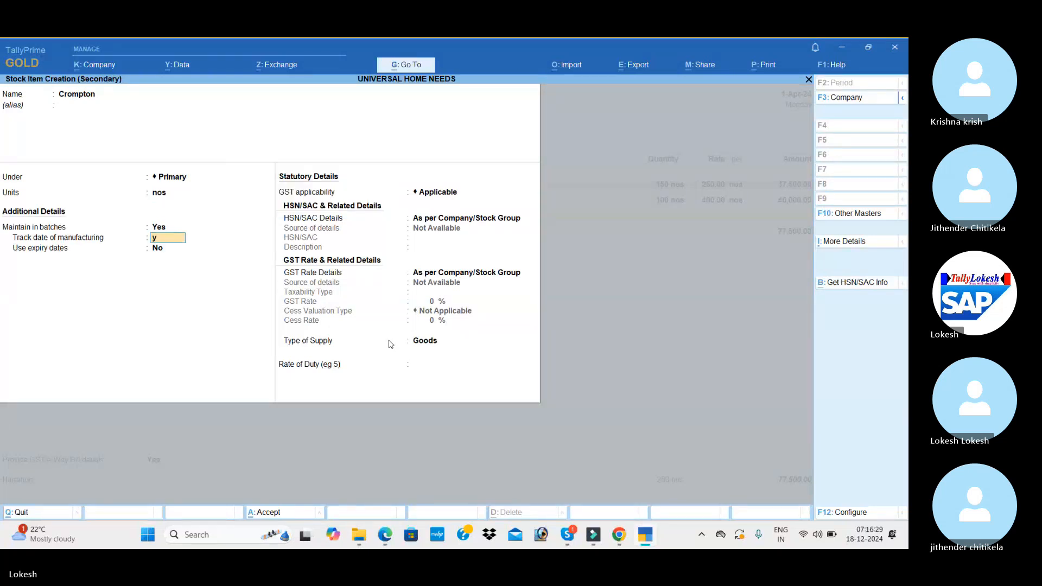
{"action": "key", "text": "Return"}
{"action": "type", "text": "y"}
{"action": "key", "text": "Return"}
- Specify the HSN/SAC details directly on the Crompton item with code 98547 and a blank description
{"action": "key", "text": "Down"}
{"action": "key", "text": "Return"}
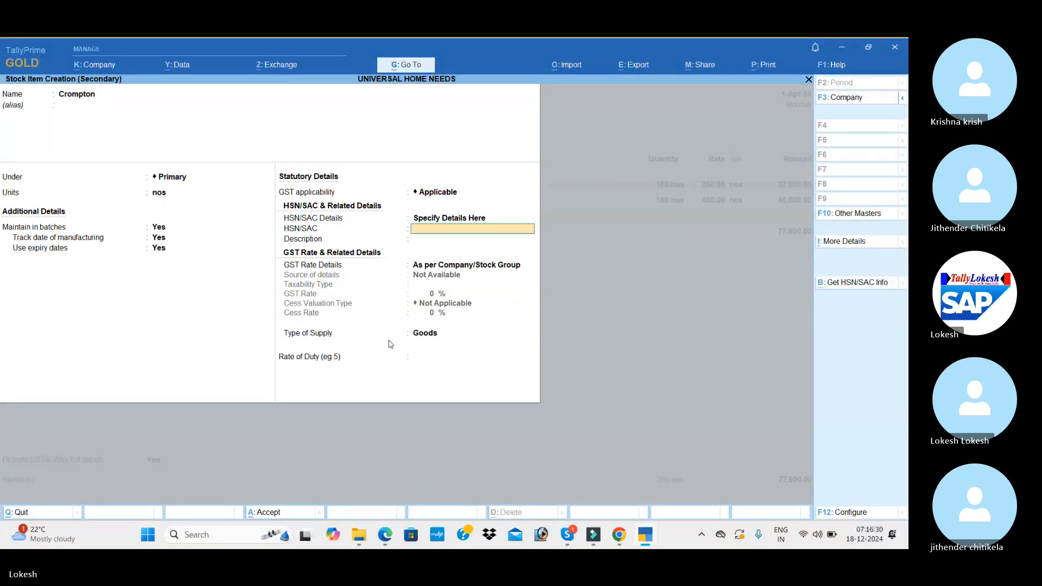
{"action": "type", "text": "985"}
{"action": "key", "text": "Return"}
{"action": "key", "text": "Return"}
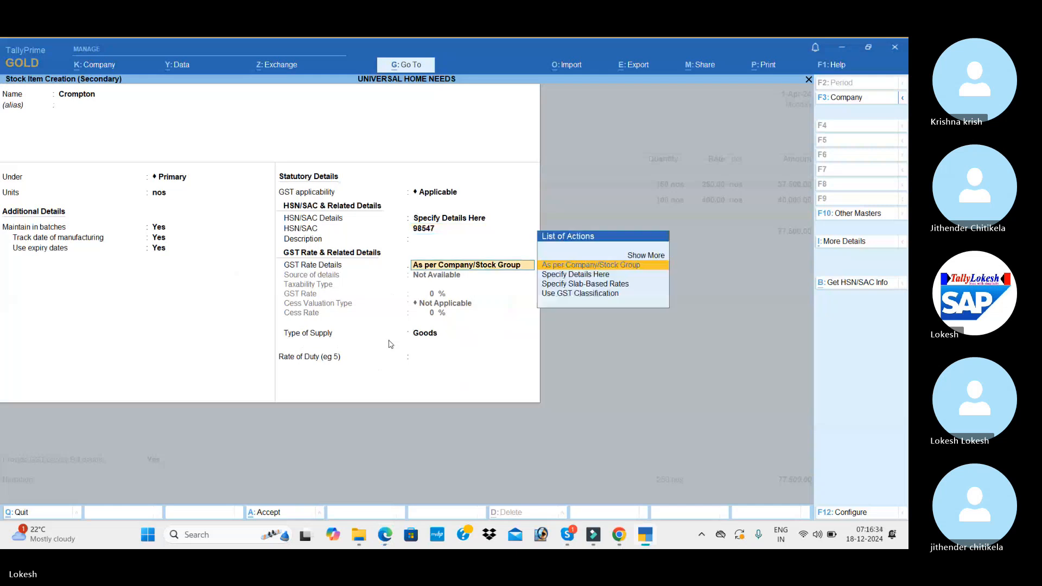
- Specify the GST rate details directly on the Crompton item as Taxable at the 12% rate given in the PDF
{"action": "key", "text": "Return"}
{"action": "key", "text": "BackSpace"}
{"action": "key", "text": "Down"}
{"action": "key", "text": "Return"}
{"action": "key", "text": "Return"}
{"action": "key", "text": "alt+Tab"}
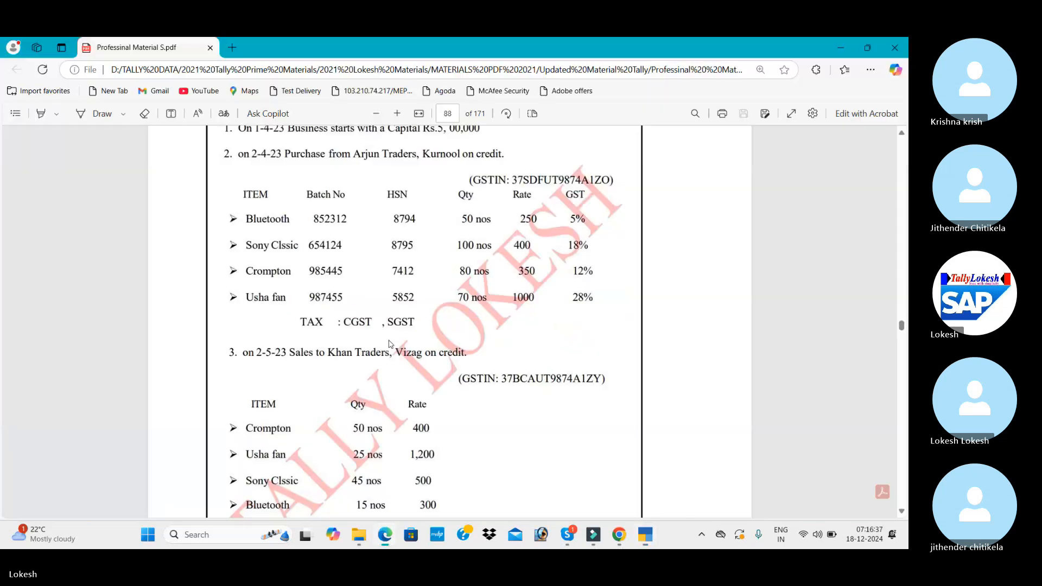
{"action": "key", "text": "alt+Tab"}
{"action": "type", "text": "12"}
{"action": "key", "text": "Return"}
- Keep Crompton's default cess valuation, Goods supply type and blank rate of duty, and save the item
{"action": "key", "text": "Return"}
{"action": "key", "text": "Return"}
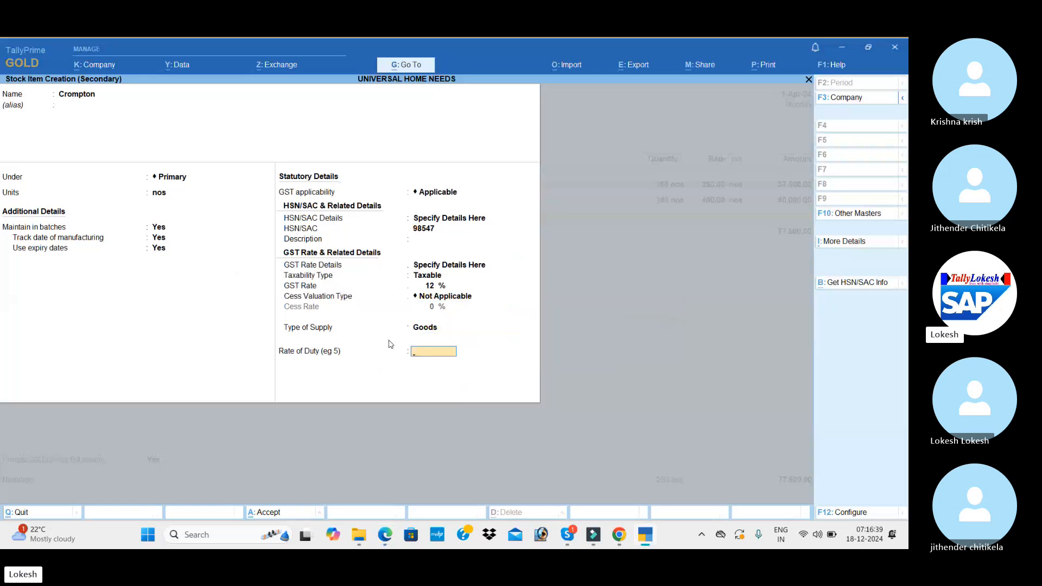
{"action": "key", "text": "Return"}
{"action": "key", "text": "Return"}
- Enter the PDF's batch number 985445 as a new batch for Crompton in the purchase voucher
{"action": "key", "text": "Return"}
{"action": "key", "text": "alt+Tab"}
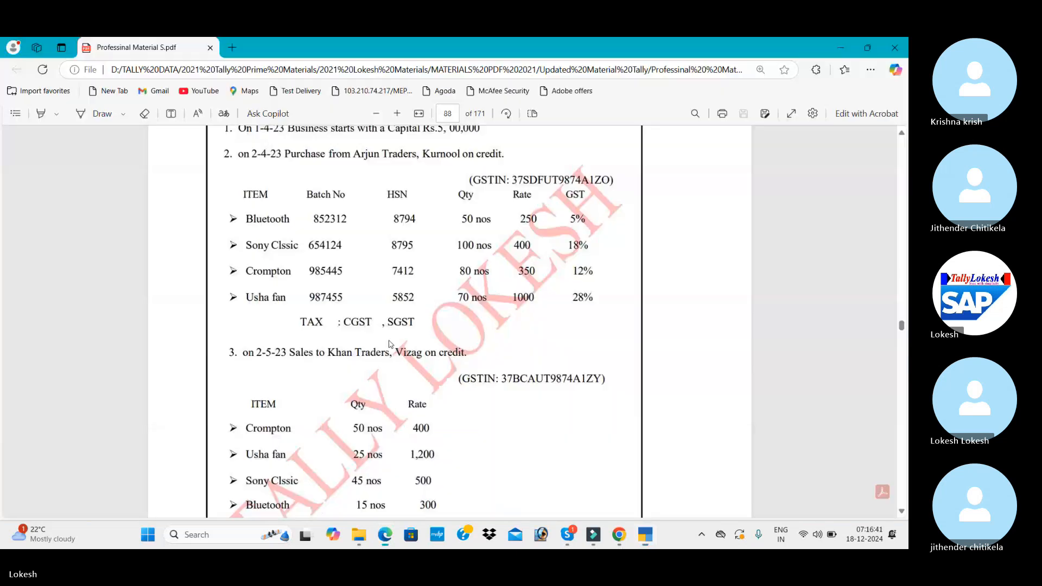
{"action": "key", "text": "alt+Tab"}
{"action": "type", "text": "987"}
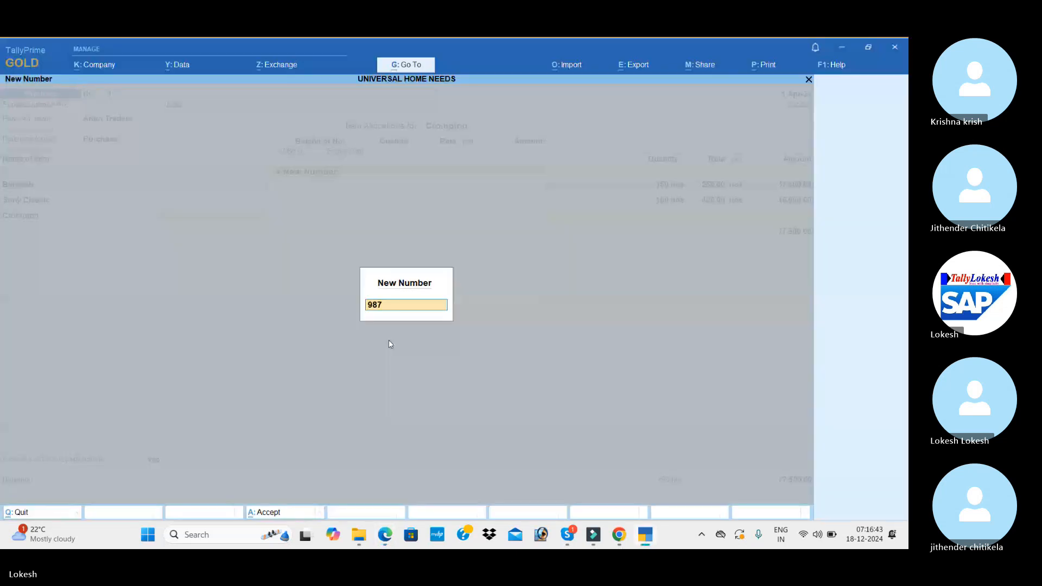
{"action": "key", "text": "alt+Tab"}
{"action": "key", "text": "alt+Tab"}
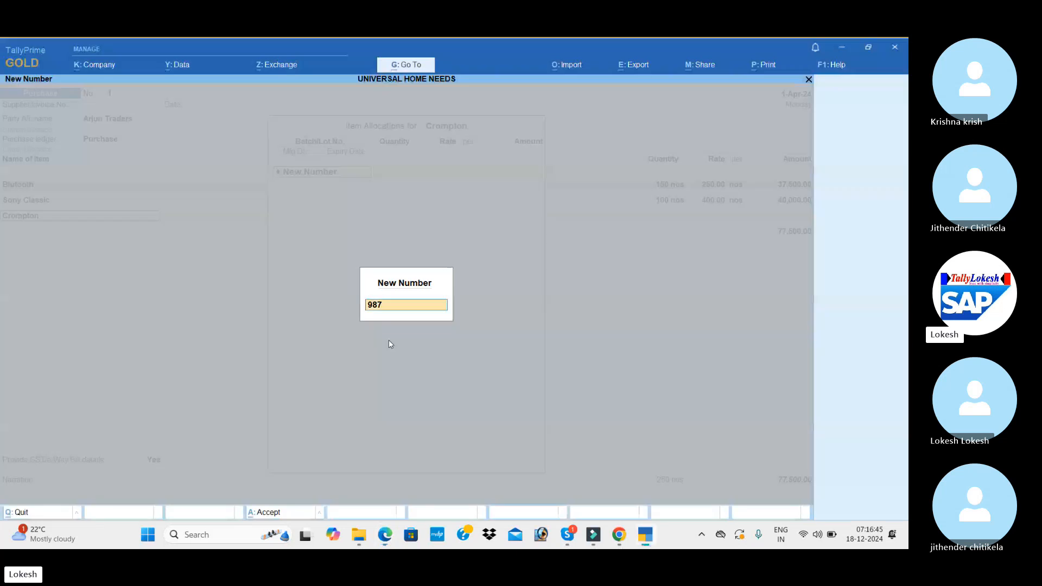
{"action": "key", "text": "BackSpace"}
{"action": "type", "text": "5"}
{"action": "key", "text": "alt+Tab"}
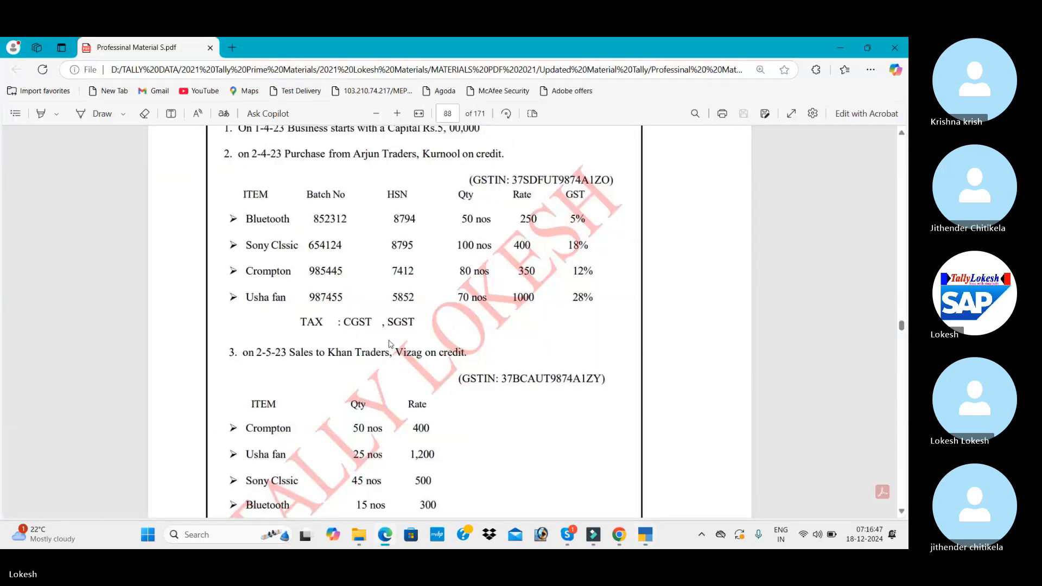
{"action": "key", "text": "alt+Tab"}
{"action": "type", "text": "445"}
{"action": "key", "text": "Return"}
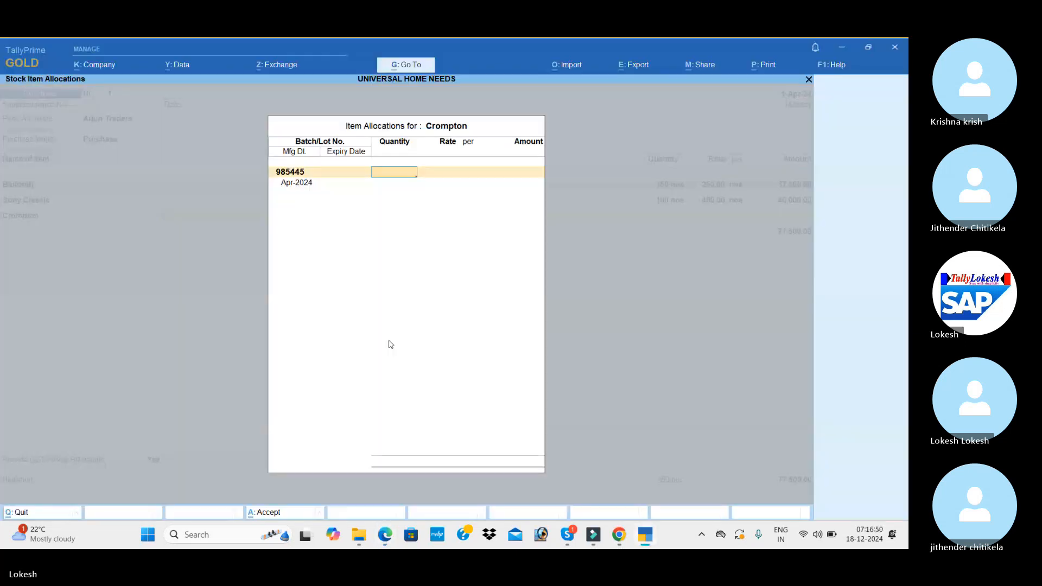
- Allocate 80 nos at a rate of 350 to Crompton's batch, as listed in the PDF
{"action": "key", "text": "alt+Tab"}
{"action": "key", "text": "alt+Tab"}
{"action": "type", "text": "80"}
{"action": "key", "text": "Return"}
{"action": "type", "text": "350"}
{"action": "key", "text": "Return"}
- Keep the batch's default amount and manufacturing date, set its expiry to 31-Mar-25, and finish the Crompton allocations
{"action": "key", "text": "Return"}
{"action": "key", "text": "Return"}
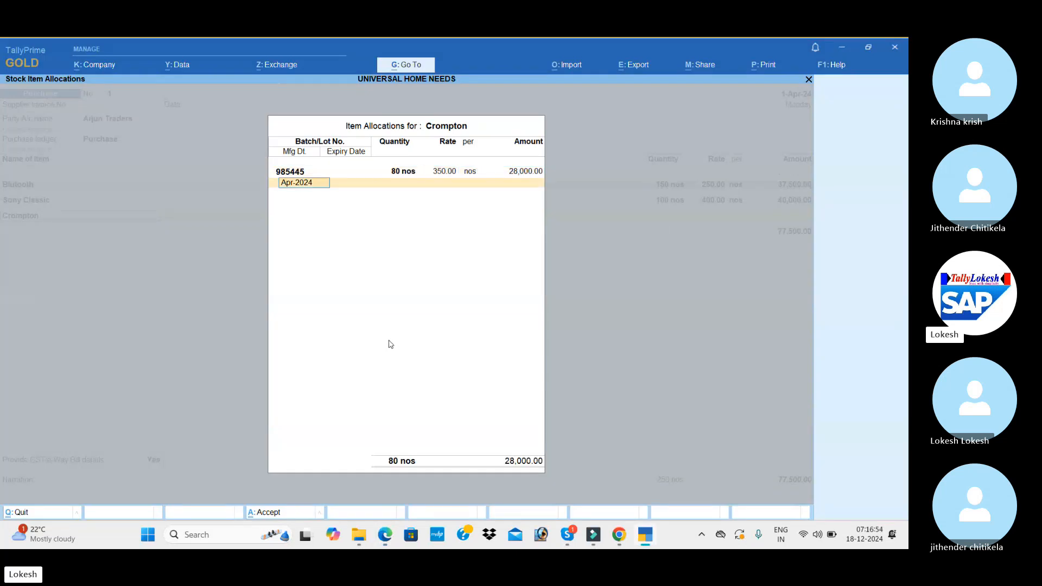
{"action": "type", "text": "31-3"}
{"action": "key", "text": "Return"}
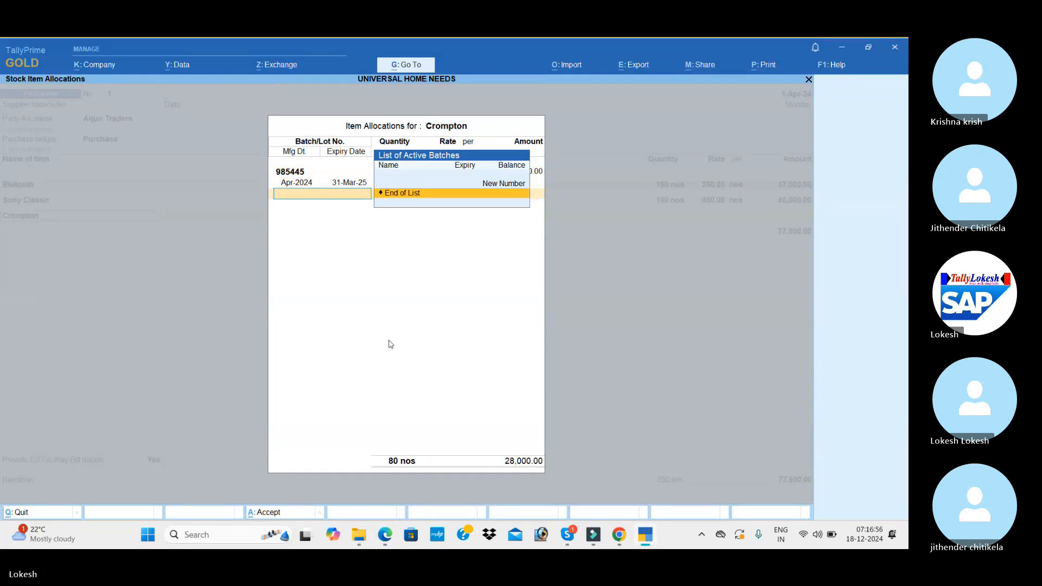
{"action": "key", "text": "Return"}
- Start a new stock item named Usha Fan from the PDF's purchase list, with nos as its unit
{"action": "key", "text": "alt+c"}
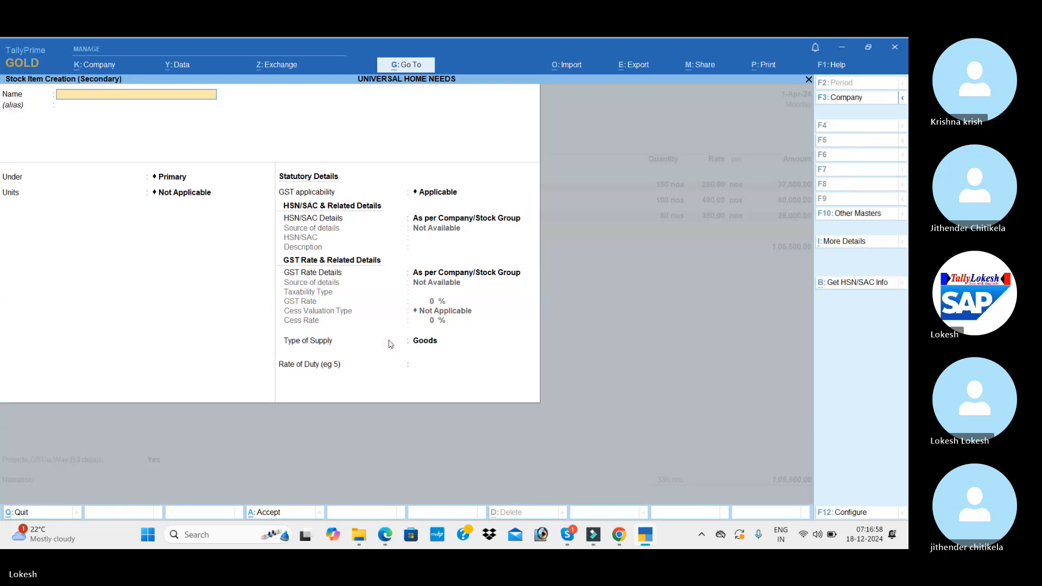
{"action": "key", "text": "alt+Tab"}
{"action": "key", "text": "alt+Tab"}
{"action": "type", "text": "Usha Fan"}
{"action": "key", "text": "Return"}
{"action": "key", "text": "Return"}
{"action": "key", "text": "Return"}
{"action": "key", "text": "Down"}
{"action": "key", "text": "Return"}
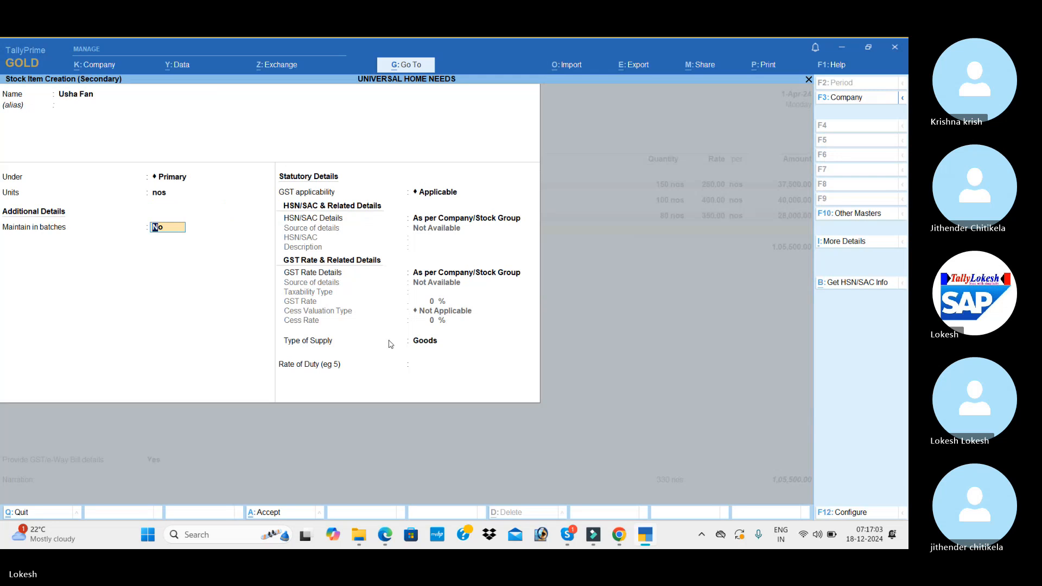
- Turn on batch maintenance, manufacturing date tracking and expiry dates for Usha Fan
{"action": "key", "text": "y"}
{"action": "key", "text": "y"}
{"action": "key", "text": "y"}
- Specify the HSN/SAC details directly on the Usha Fan item with code 98566 and a blank description
{"action": "key", "text": "Down"}
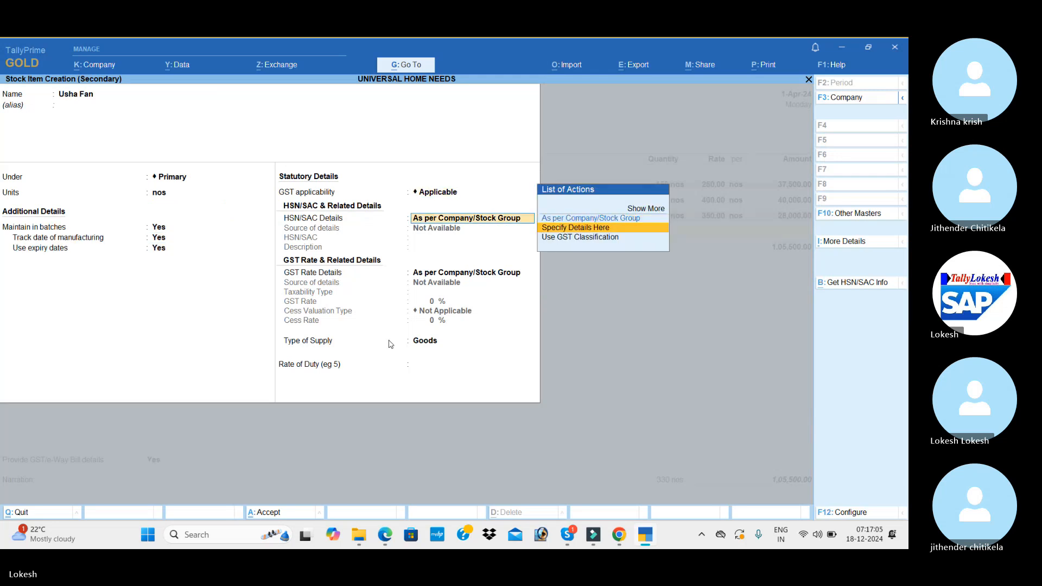
{"action": "key", "text": "Return"}
{"action": "key", "text": "alt+Tab"}
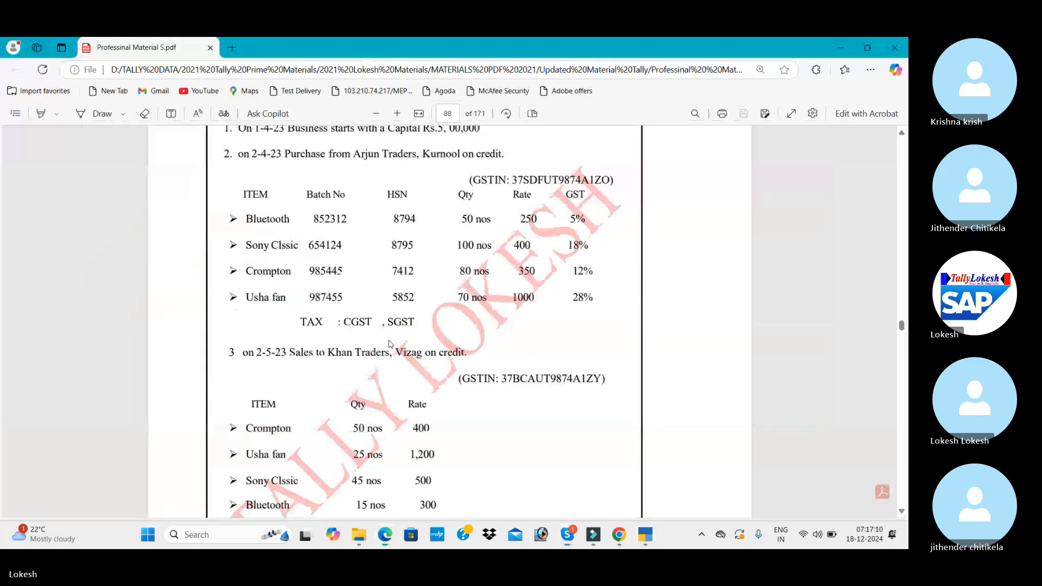
{"action": "key", "text": "alt+Tab"}
{"action": "key", "text": "alt+Tab"}
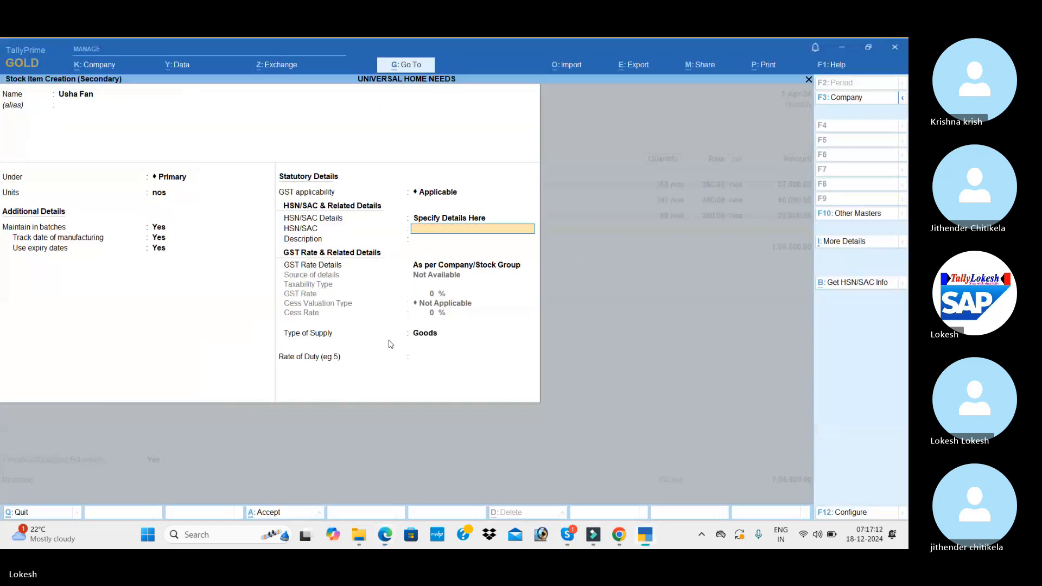
{"action": "type", "text": "98566"}
{"action": "key", "text": "Return"}
{"action": "key", "text": "Return"}
- Specify the GST rate details directly on the Usha Fan item as Taxable at the PDF's 28% rate
{"action": "key", "text": "Down"}
{"action": "key", "text": "Return"}
{"action": "key", "text": "Return"}
{"action": "key", "text": "Return"}
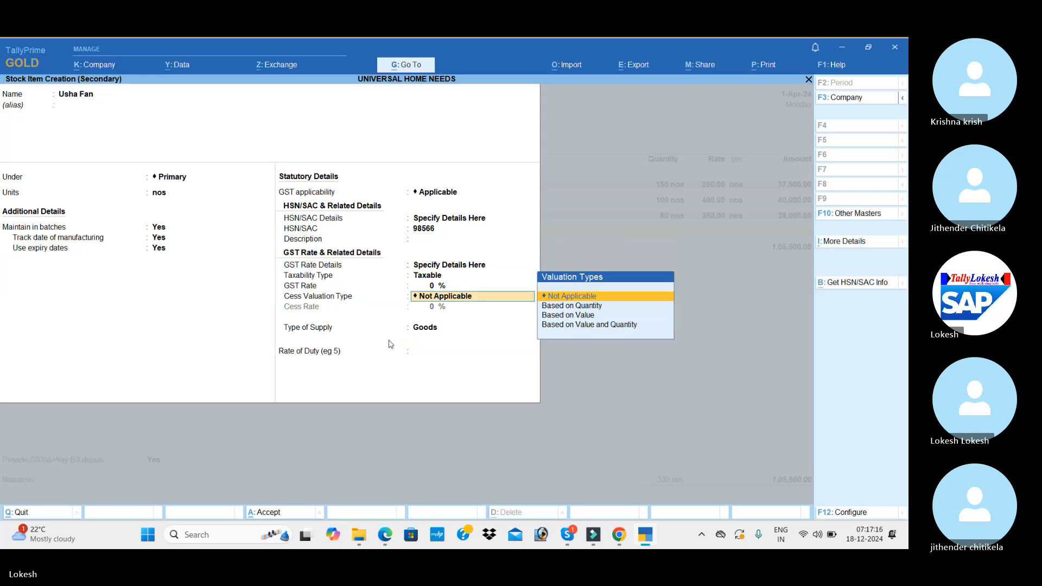
{"action": "key", "text": "BackSpace"}
{"action": "key", "text": "alt+Tab"}
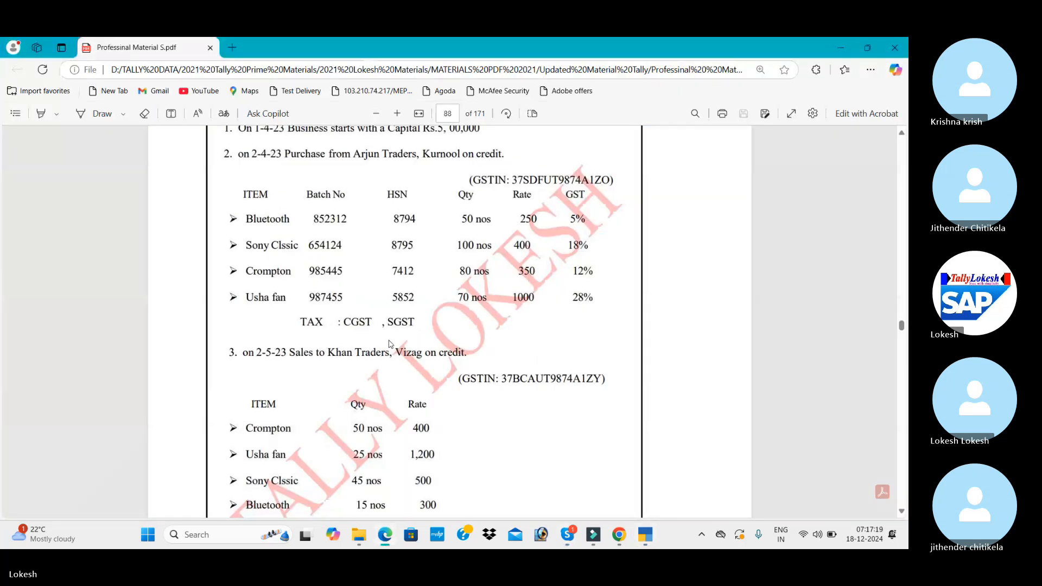
{"action": "key", "text": "alt+Tab"}
{"action": "key", "text": "alt+Tab"}
{"action": "key", "text": "Return"}
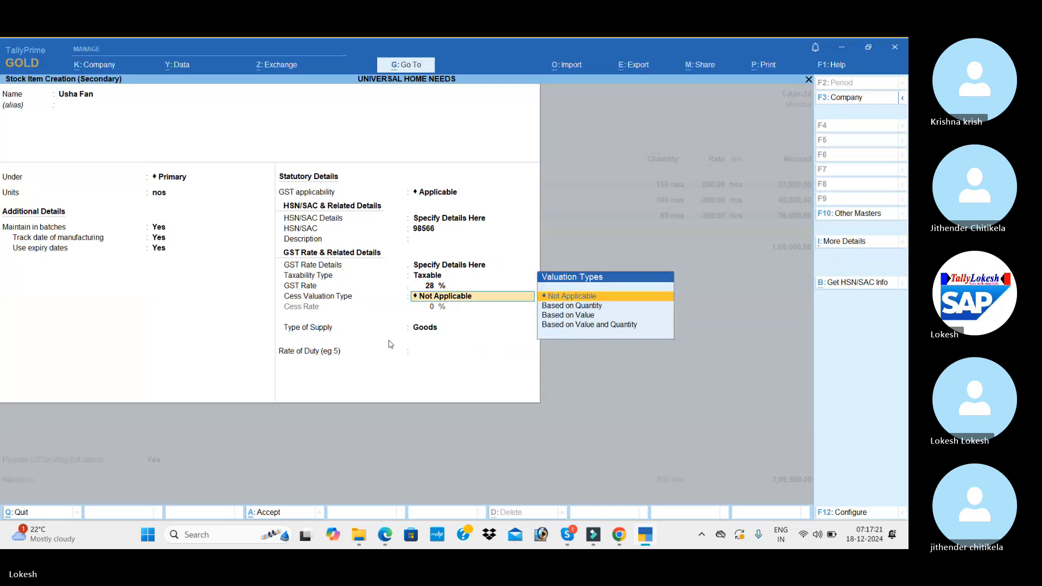
- Keep Usha Fan's default cess valuation, Goods supply type and blank rate of duty, and save the item
{"action": "key", "text": "Return"}
{"action": "key", "text": "Return"}
{"action": "key", "text": "Return"}
{"action": "key", "text": "Return"}
- Enter the PDF's batch number 987455 as a new batch for Usha Fan in the purchase voucher
{"action": "key", "text": "Return"}
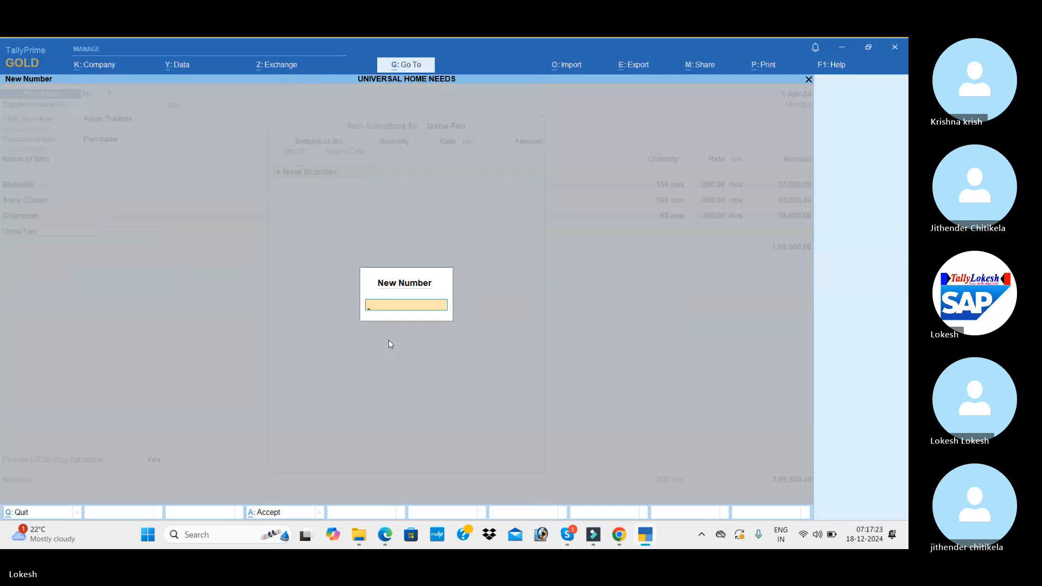
{"action": "key", "text": "alt+Tab"}
{"action": "key", "text": "alt+Tab"}
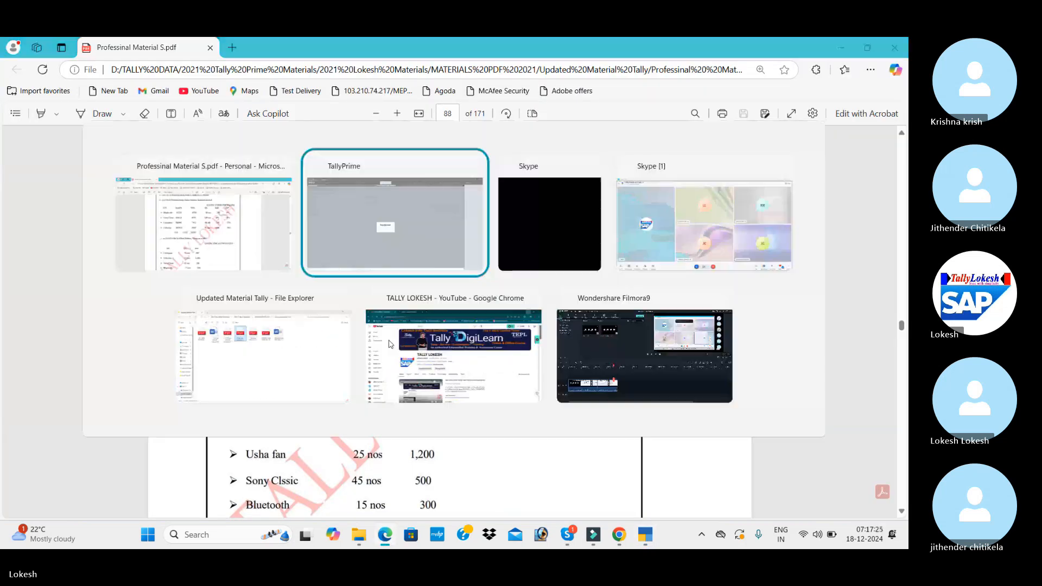
{"action": "type", "text": "987"}
{"action": "key", "text": "alt+Tab"}
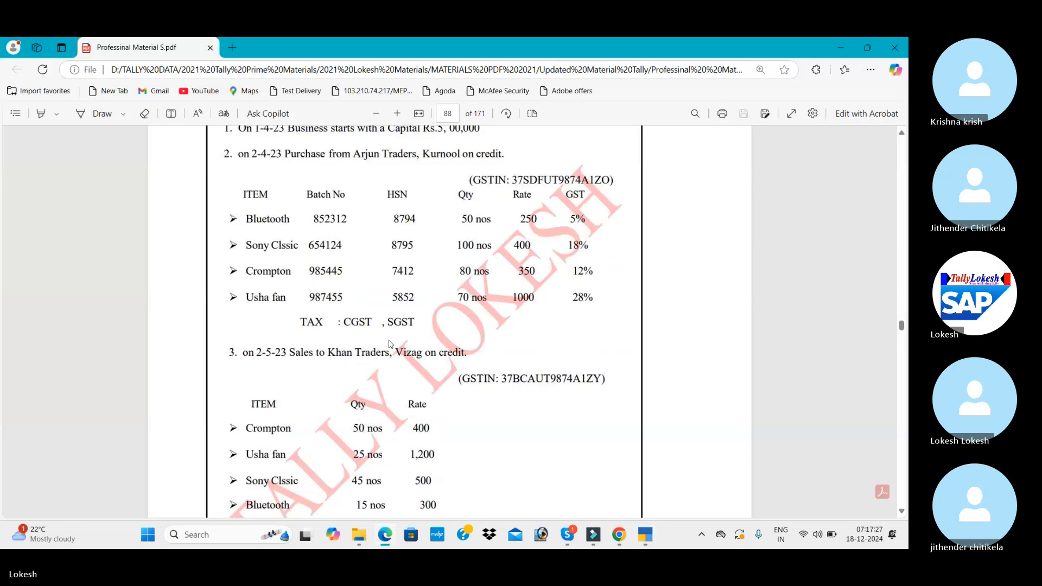
{"action": "key", "text": "alt+Tab"}
{"action": "type", "text": "455"}
{"action": "key", "text": "Return"}
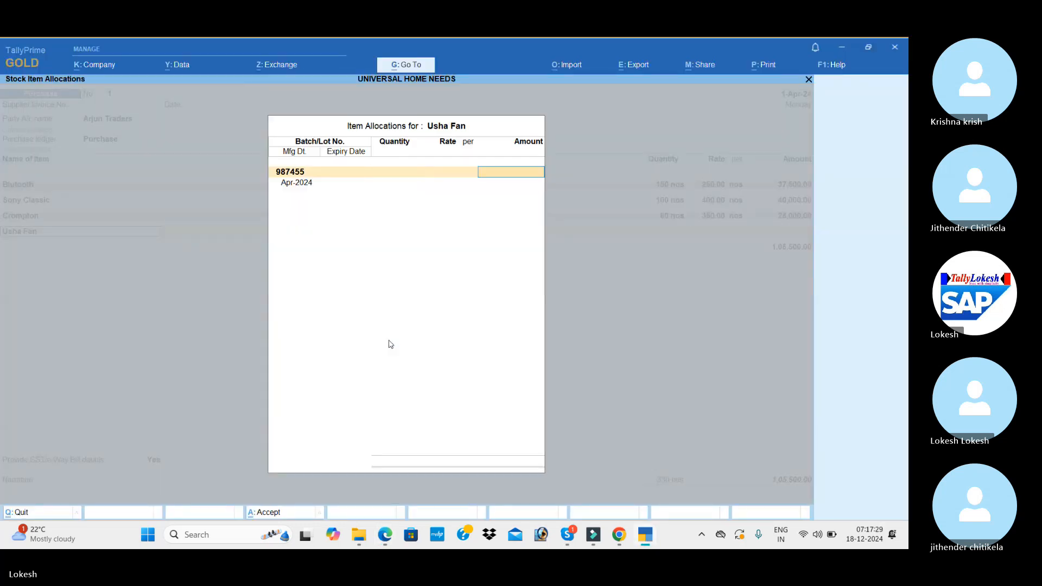
- Allocate 70 nos at a rate of 1,000 to Usha Fan's batch, as listed in the PDF
{"action": "key", "text": "alt+Tab"}
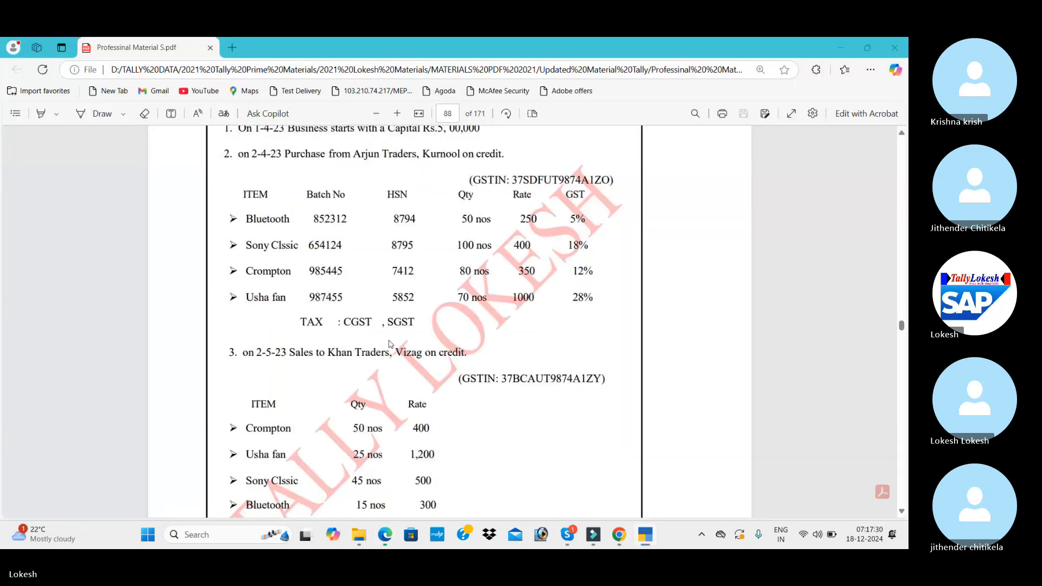
{"action": "key", "text": "alt+Tab"}
{"action": "type", "text": "70"}
{"action": "key", "text": "Return"}
{"action": "type", "text": "1,000"}
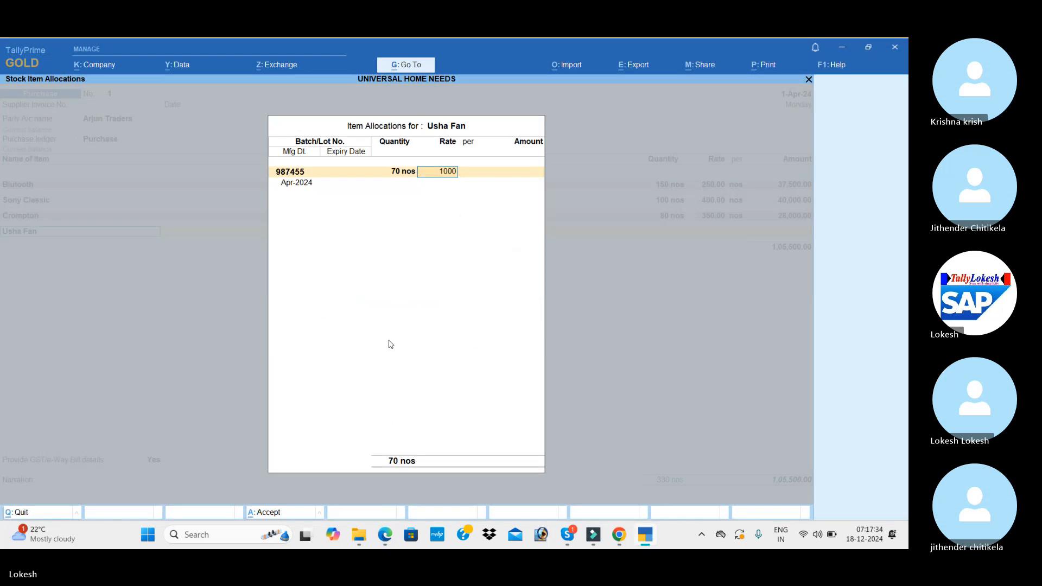
{"action": "key", "text": "Return"}
- Keep the batch's default amount and manufacturing date, set its expiry to 31 March, and finish the Usha Fan allocations
{"action": "key", "text": "Return"}
{"action": "key", "text": "Return"}
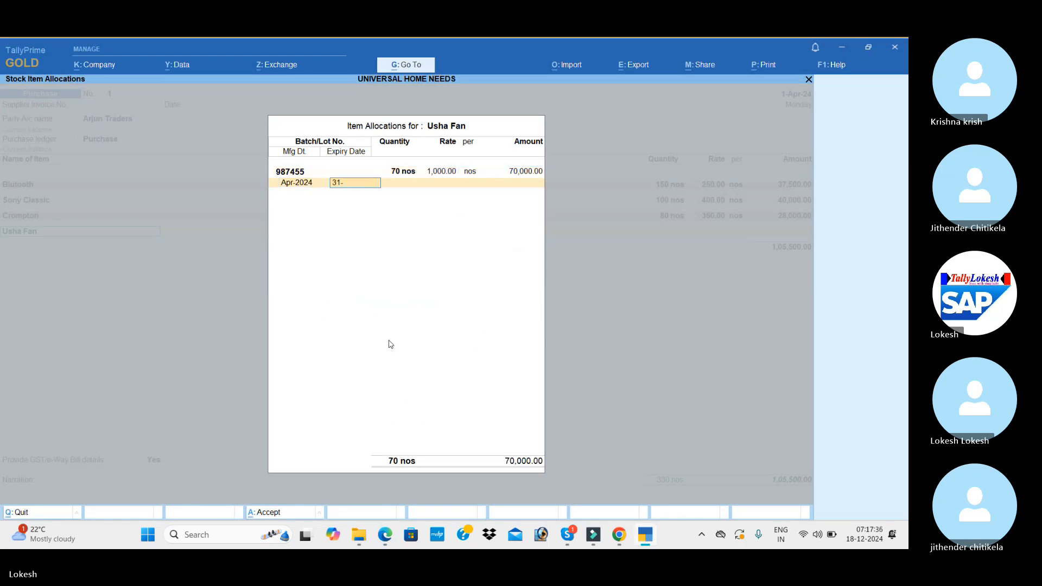
{"action": "type", "text": "31-3"}
{"action": "key", "text": "Return"}
{"action": "key", "text": "Return"}
{"action": "key", "text": "Return"}
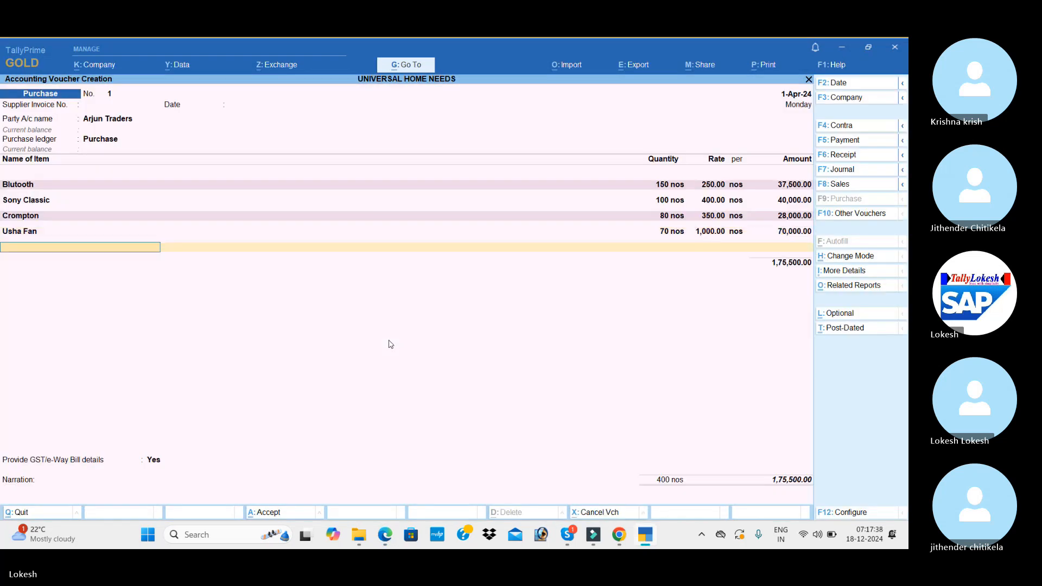
{"action": "key", "text": "alt+c"}
{"action": "type", "text": "CGST"}
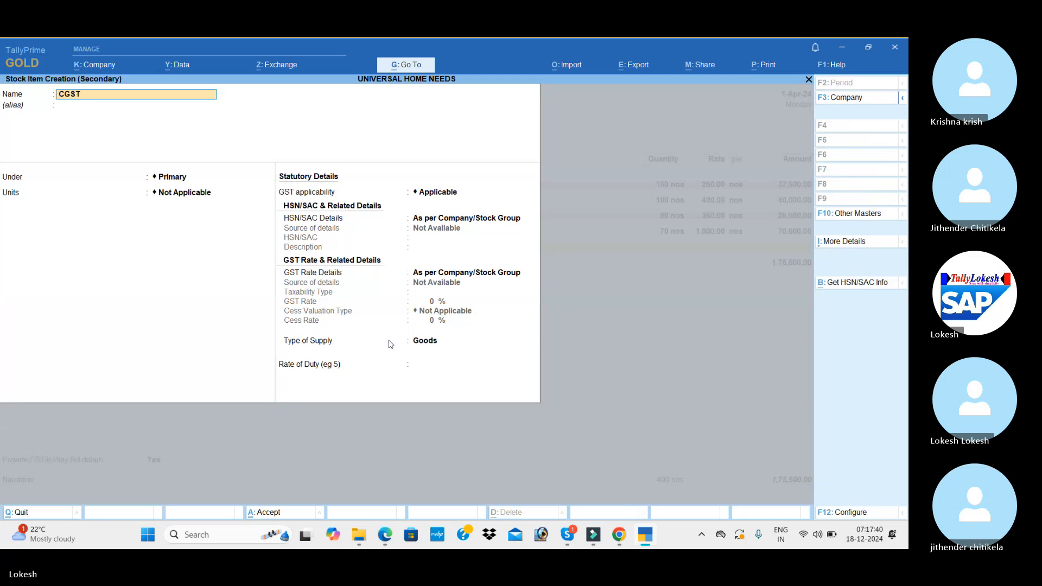
{"action": "key", "text": "Return"}
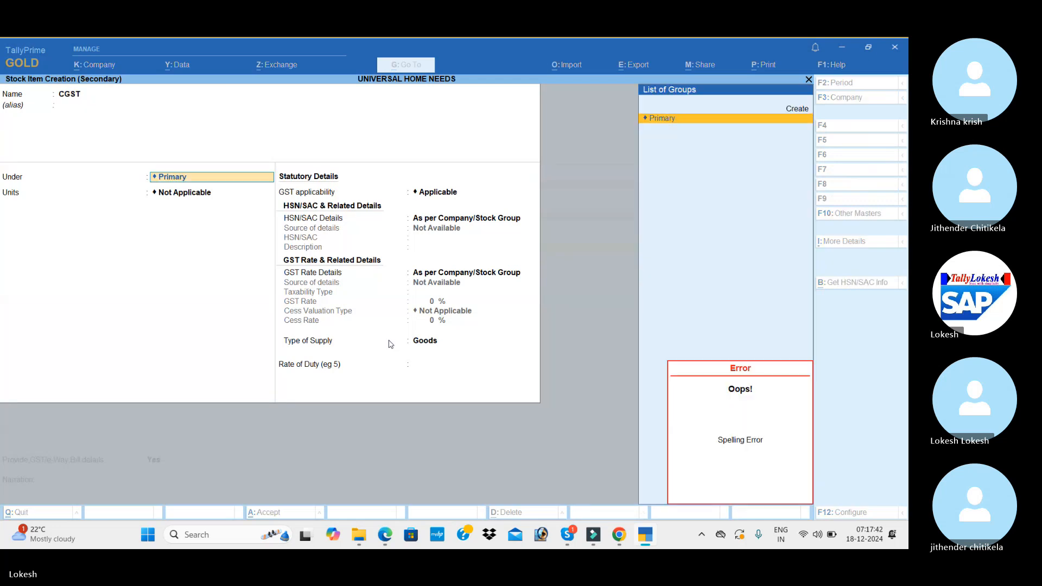
{"action": "key", "text": "Return"}
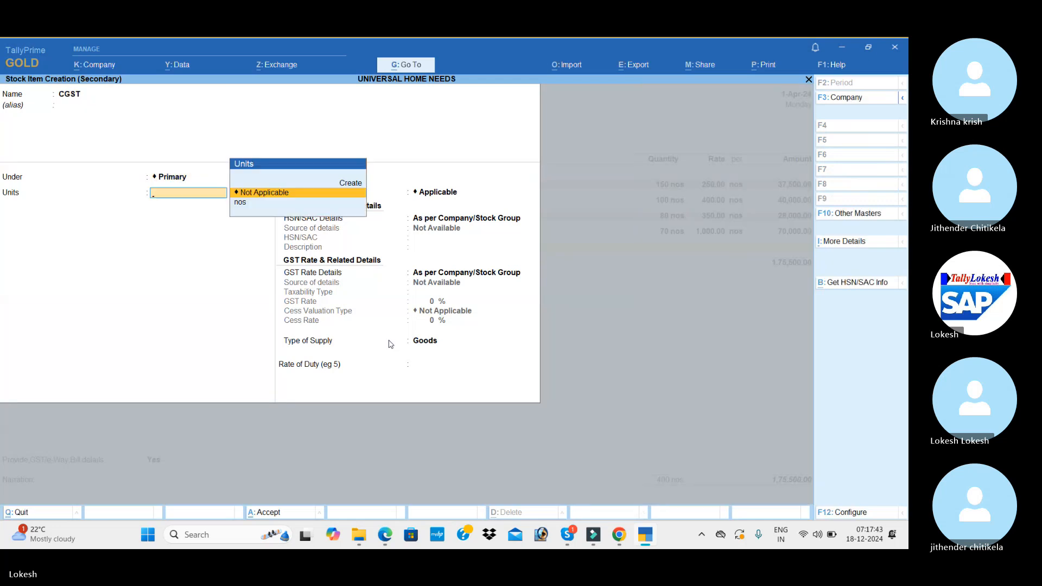
{"action": "key", "text": "Escape"}
{"action": "key", "text": "Escape"}
{"action": "key", "text": "Escape"}
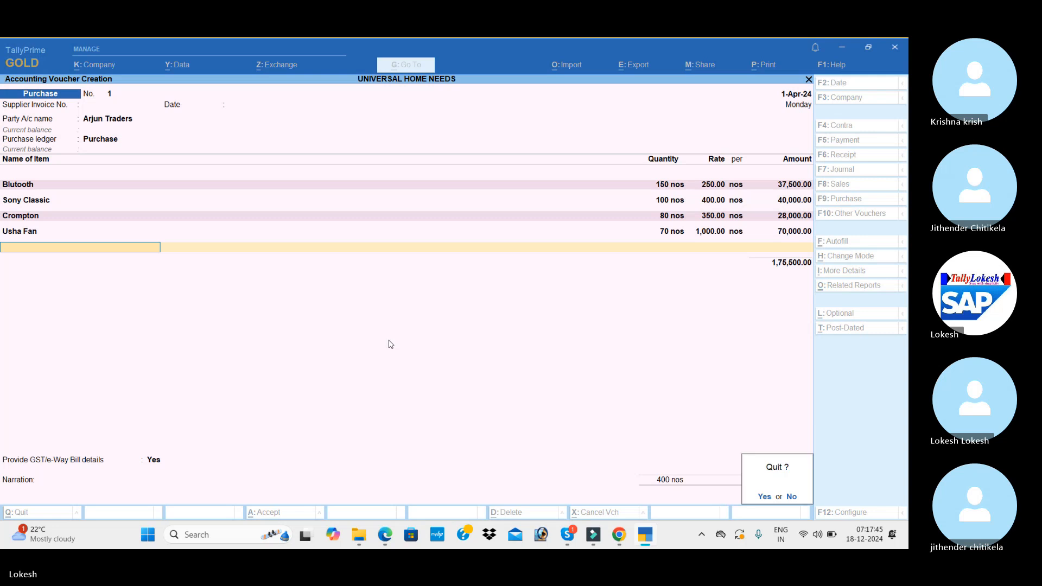
{"action": "key", "text": "n"}
- End the voucher's item list and start a new ledger named CGST under Duties & Taxes
{"action": "key", "text": "Return"}
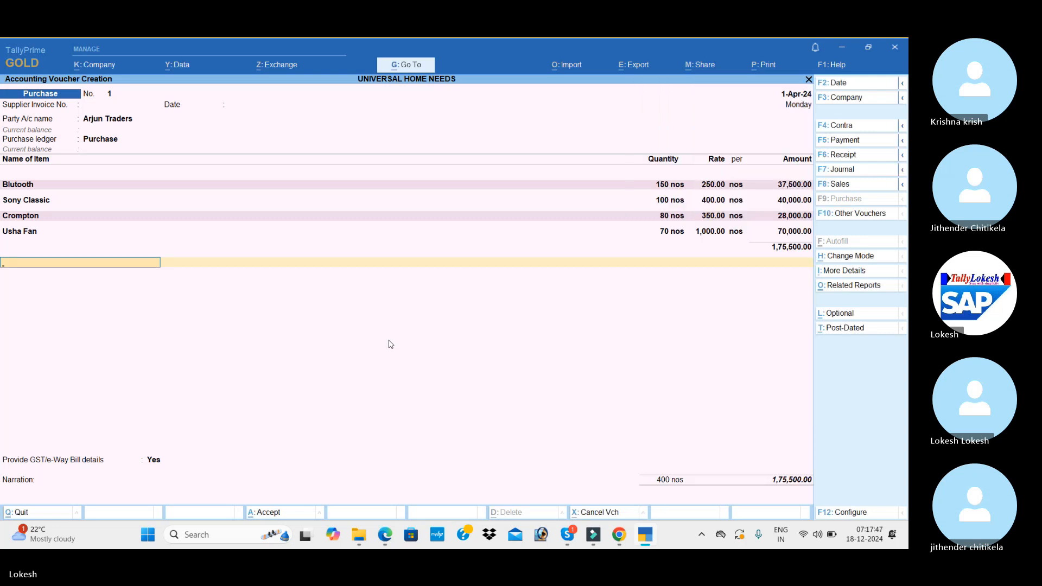
{"action": "key", "text": "alt+c"}
{"action": "type", "text": "Cgs"}
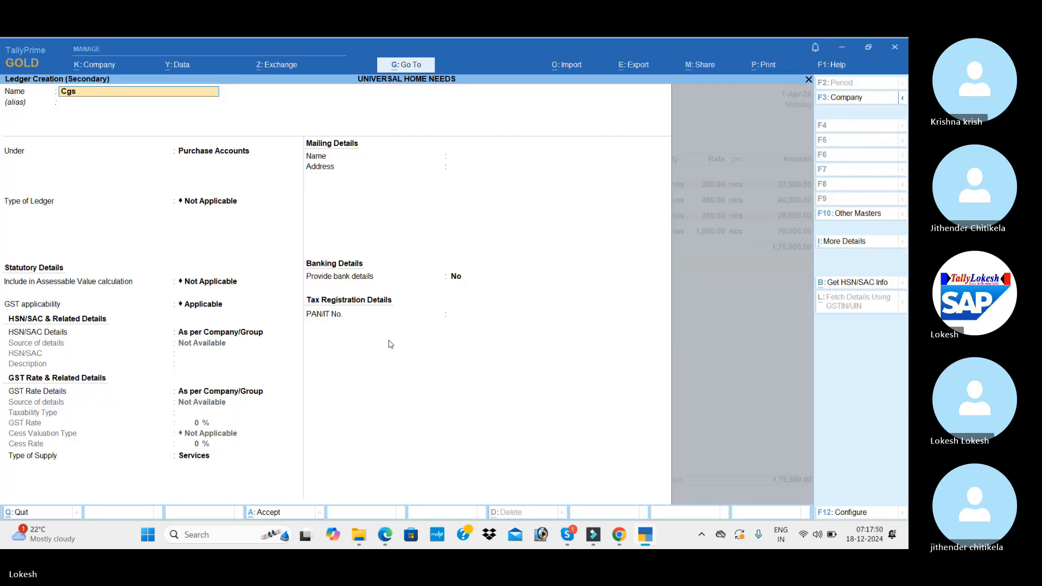
{"action": "key", "text": "BackSpace"}
{"action": "key", "text": "BackSpace"}
{"action": "type", "text": "GST"}
{"action": "key", "text": "Return"}
{"action": "key", "text": "Return"}
{"action": "type", "text": "DU"}
{"action": "key", "text": "Return"}
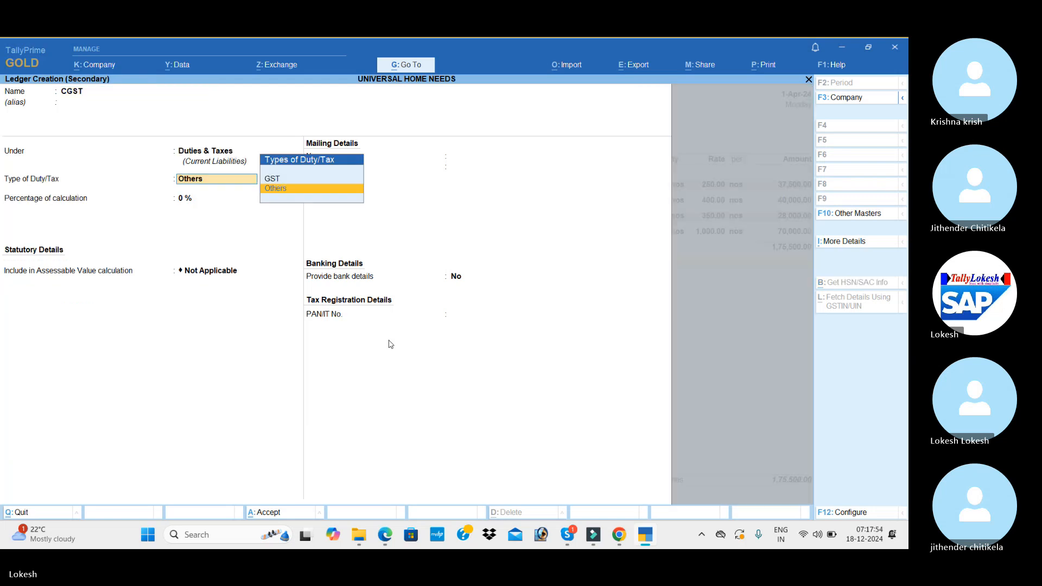
- Set the CGST ledger's type of duty/tax to GST and its tax type to CGST
{"action": "key", "text": "Up"}
{"action": "key", "text": "Return"}
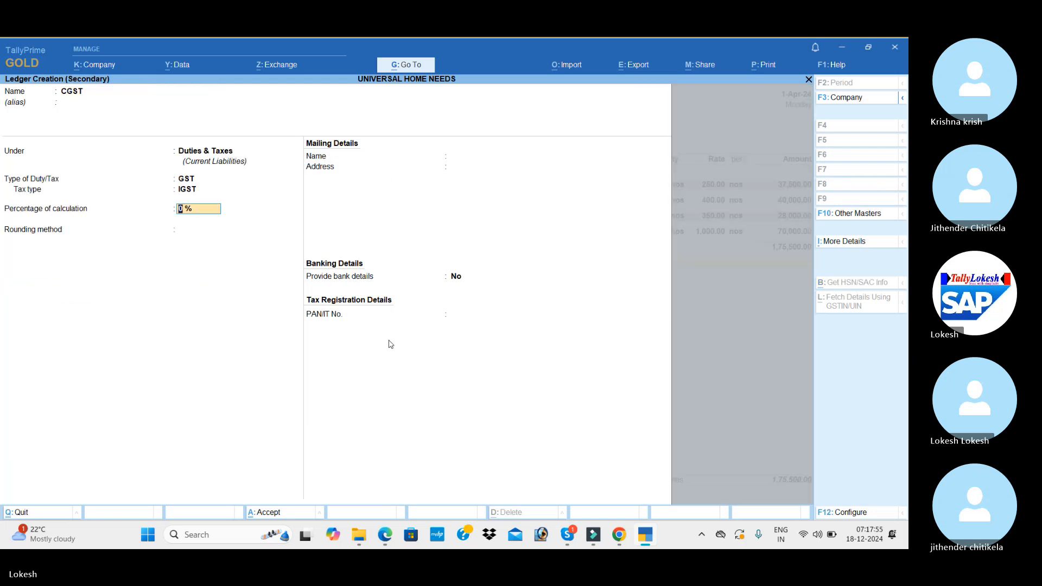
{"action": "key", "text": "BackSpace"}
{"action": "key", "text": "Down"}
{"action": "key", "text": "Return"}
- Keep 0% calculation, no rounding method and no bank details for the CGST ledger, and save it into the voucher
{"action": "key", "text": "Return"}
{"action": "key", "text": "Return"}
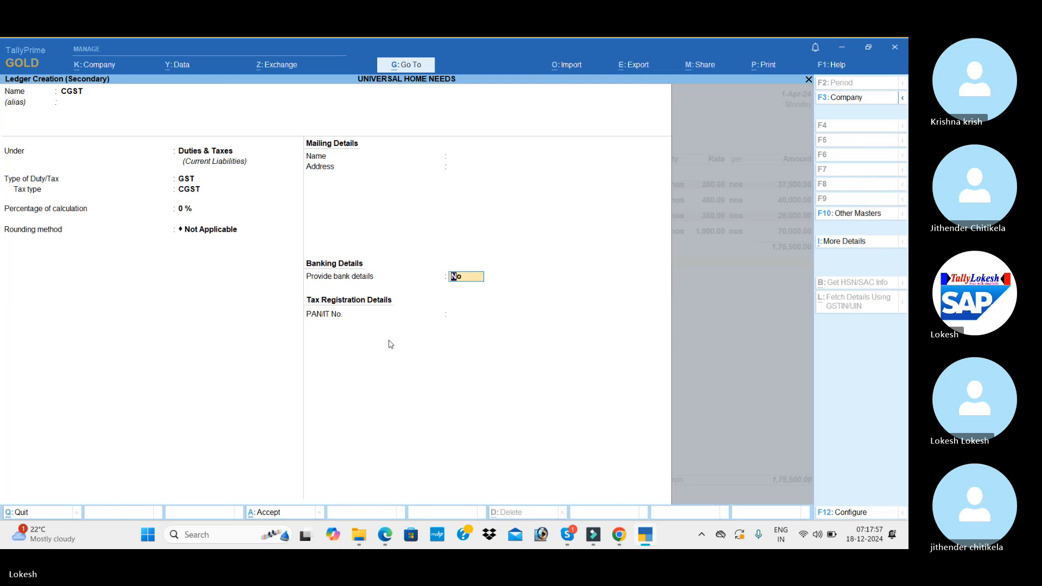
{"action": "key", "text": "Return"}
{"action": "key", "text": "Return"}
{"action": "key", "text": "Return"}
- Start another new ledger from the purchase voucher, named SGST and kept under Duties & Taxes
{"action": "key", "text": "alt+c"}
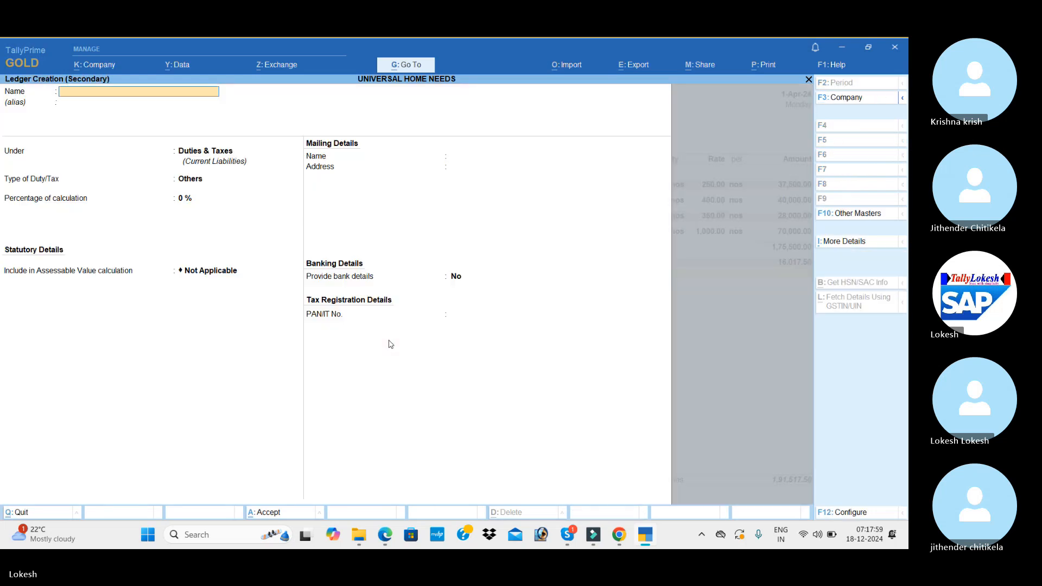
{"action": "type", "text": "SGS"}
{"action": "key", "text": "Return"}
{"action": "key", "text": "Return"}
{"action": "key", "text": "Return"}
- Set the SGST ledger's duty type to GST and tax type to SGST/UTGST, keep 0% and no rounding, and save it into the voucher
{"action": "key", "text": "Up"}
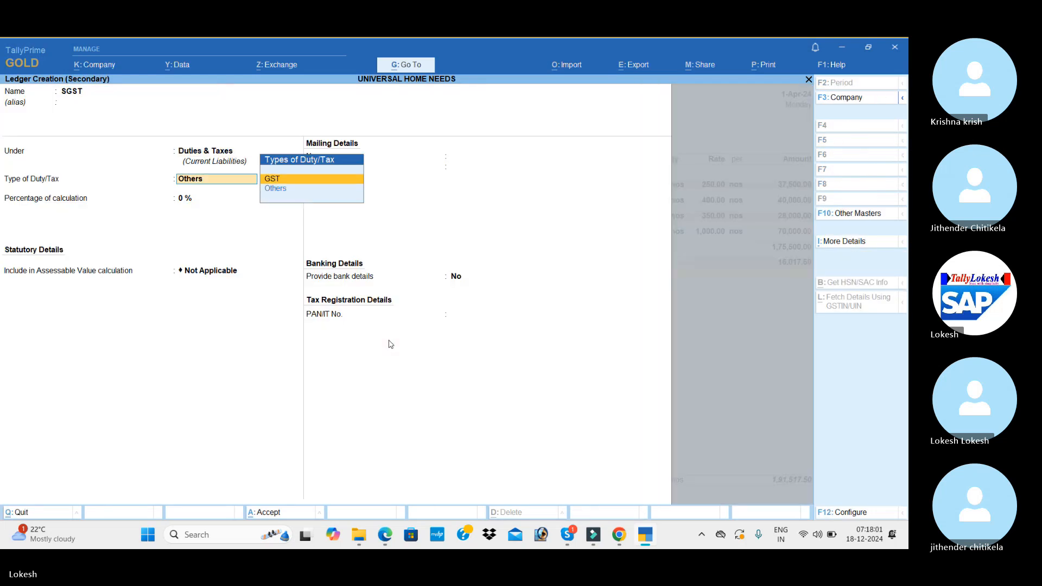
{"action": "key", "text": "Return"}
{"action": "key", "text": "Down"}
{"action": "key", "text": "Down"}
{"action": "key", "text": "Return"}
{"action": "key", "text": "Return"}
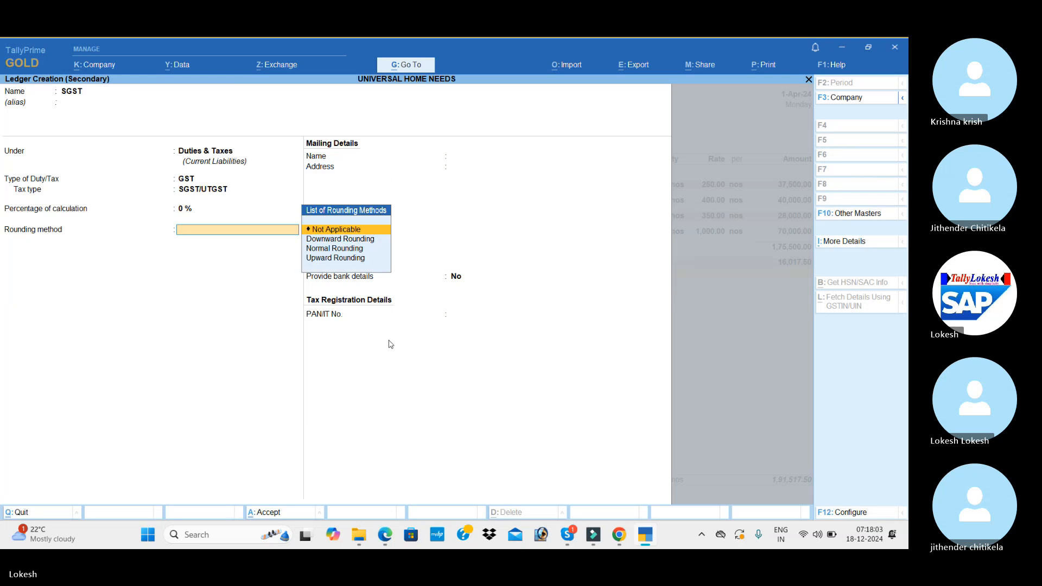
{"action": "key", "text": "Return"}
{"action": "key", "text": "Return"}
{"action": "key", "text": "Return"}
- Set the purchase voucher's GST/e-Way Bill details to No, leave the narration empty and save the voucher
{"action": "key", "text": "Return"}
{"action": "key", "text": "Down"}
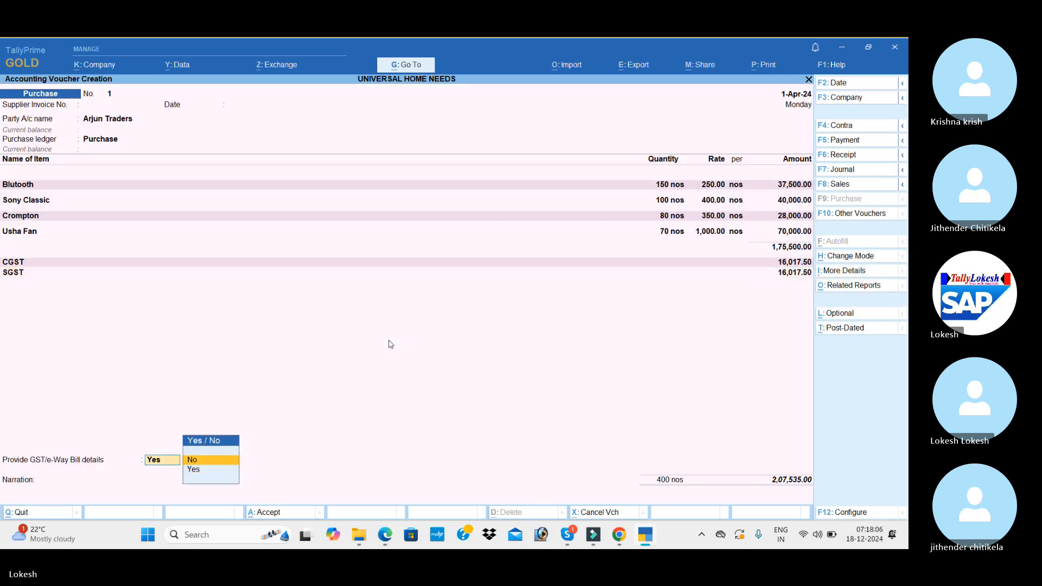
{"action": "key", "text": "Return"}
{"action": "key", "text": "Return"}
{"action": "key", "text": "Return"}
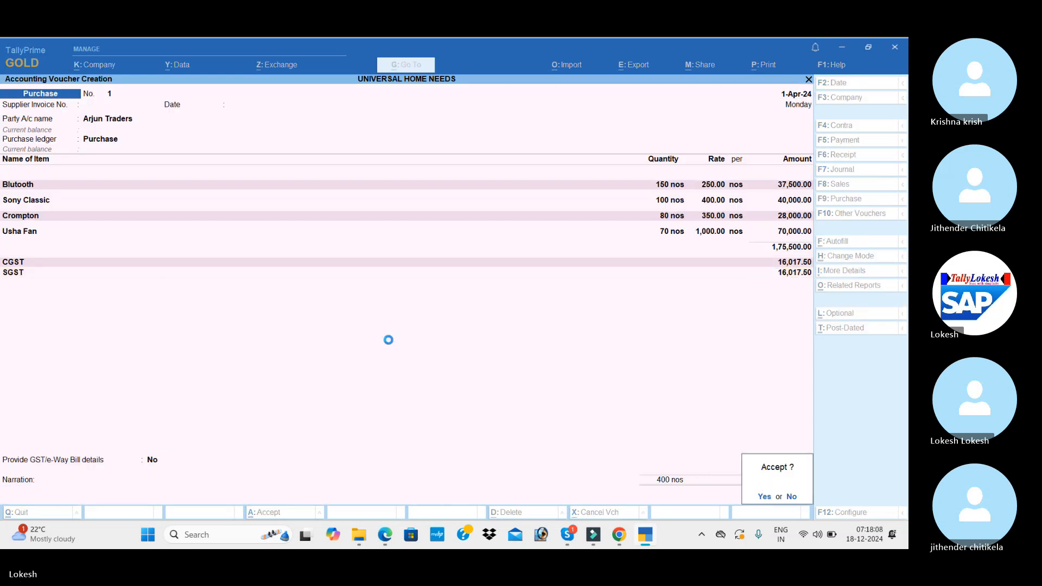
{"action": "key", "text": "Return"}
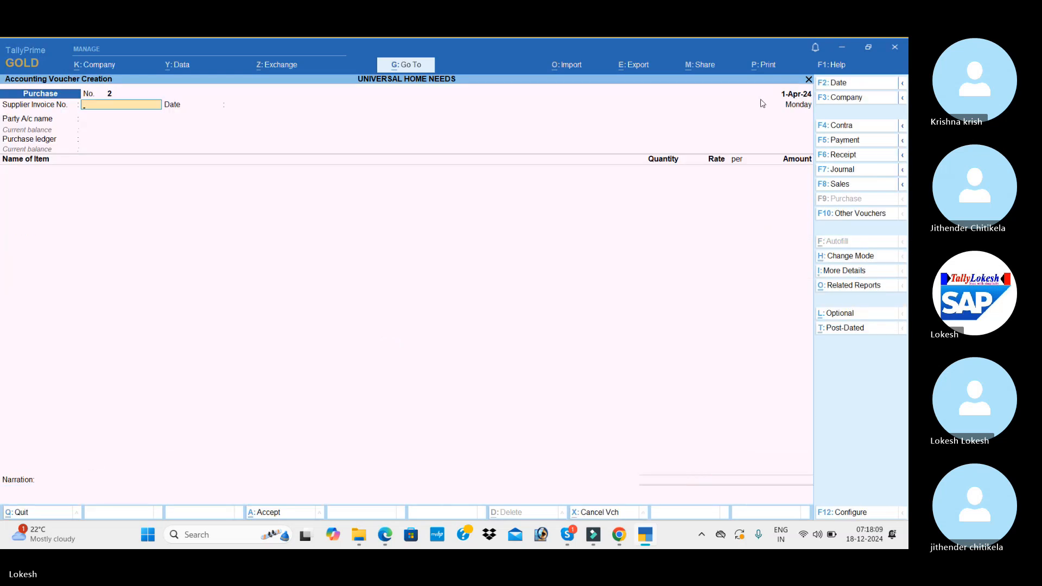
- Open a sales voucher with a new party ledger, and consult the Khan Traders sale in the problem PDF
{"action": "left_click", "coordinate": [863, 184]}
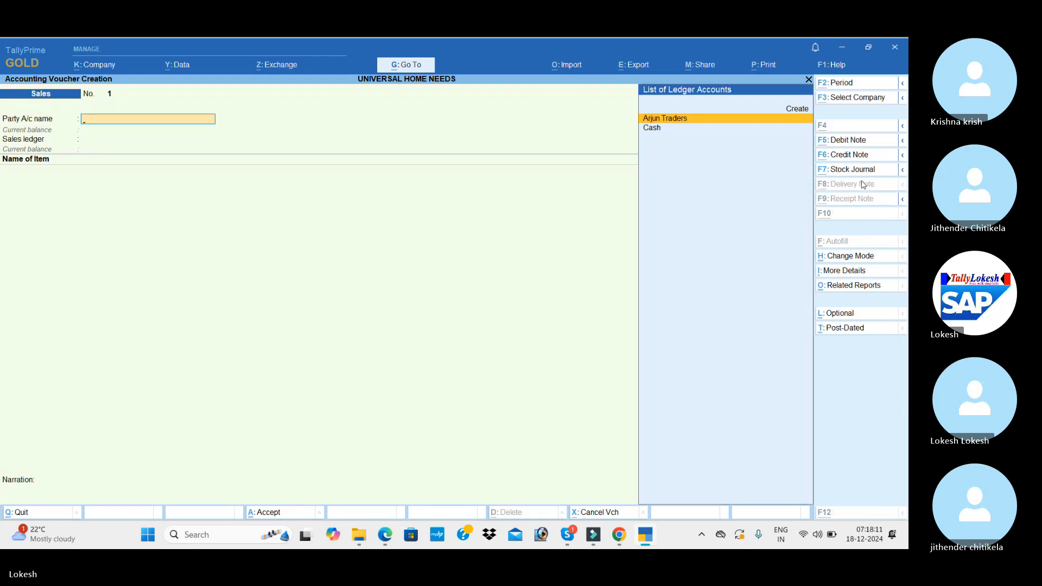
{"action": "key", "text": "alt+c"}
{"action": "key", "text": "alt+Tab"}
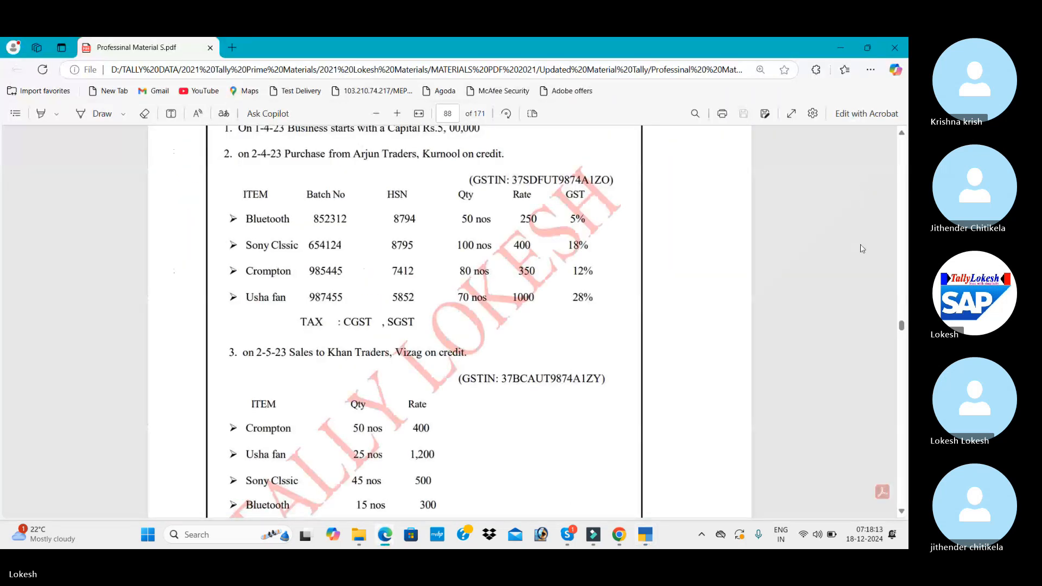
{"action": "left_click", "coordinate": [902, 512]}
{"action": "left_click", "coordinate": [902, 512]}
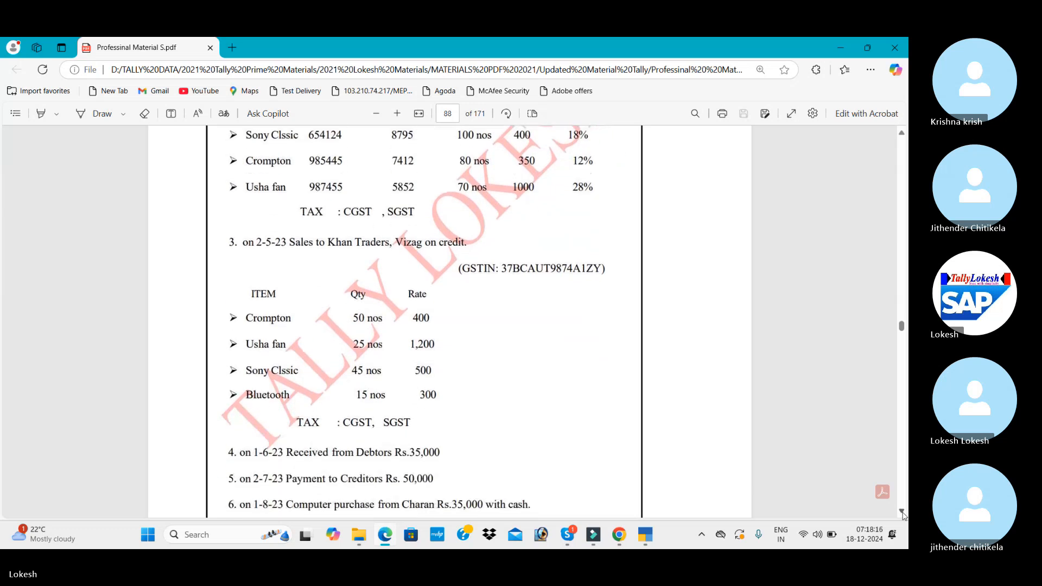
{"action": "key", "text": "alt+Tab"}
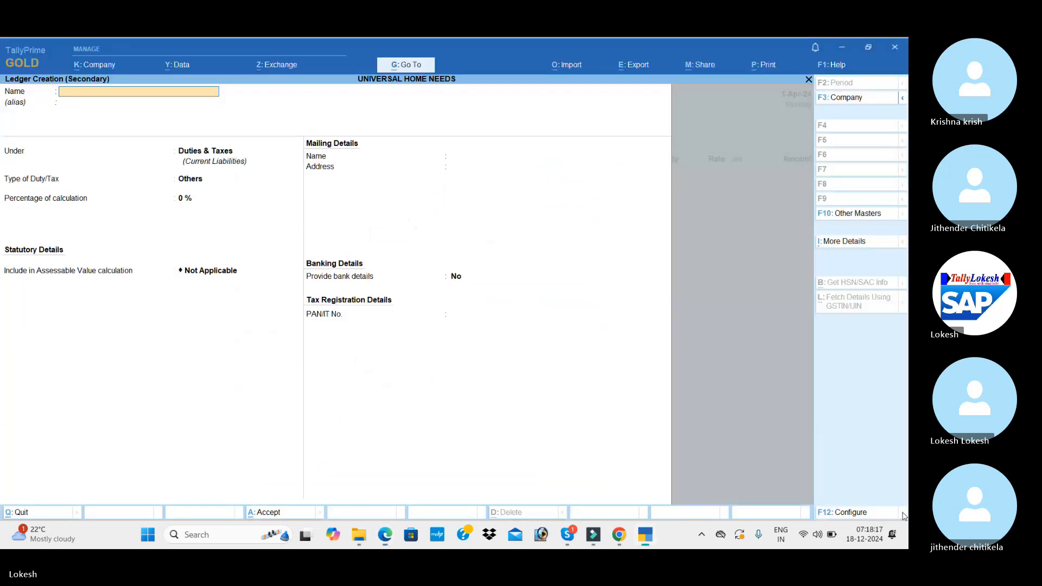
- Name the new party ledger Khan Traders and place it under Sundry Debtors
{"action": "type", "text": "KHA"}
{"action": "key", "text": "BackSpace"}
{"action": "key", "text": "BackSpace"}
{"action": "key", "text": "Return"}
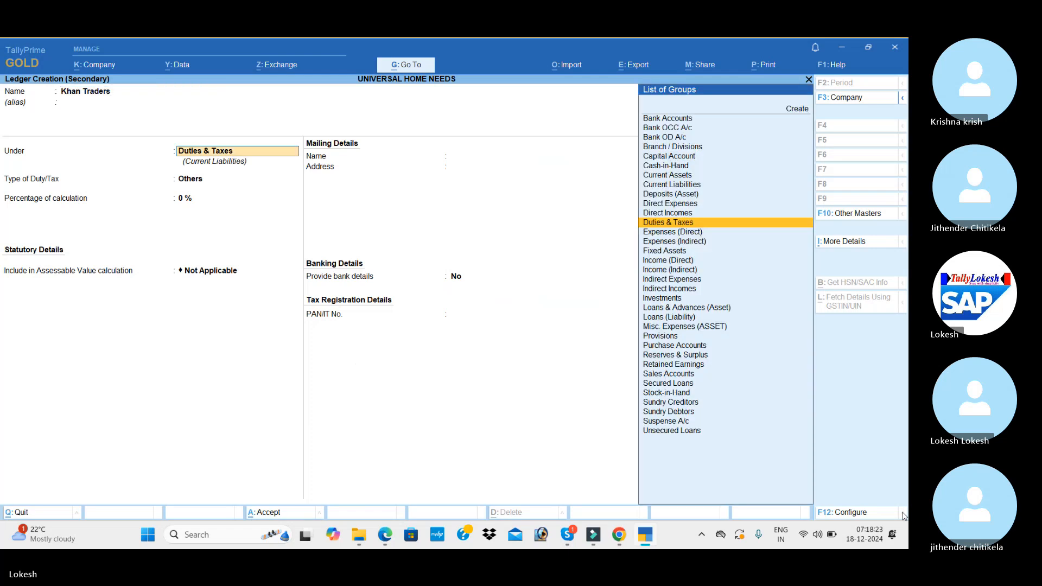
{"action": "type", "text": "Sun"}
{"action": "key", "text": "Down"}
{"action": "key", "text": "Return"}
- Keep Khan Traders' default mailing details with state Andhra Pradesh, enter only the two-digit state code as the GSTIN/UIN, and save the ledger
{"action": "key", "text": "Return"}
{"action": "key", "text": "Return"}
{"action": "key", "text": "Return"}
{"action": "key", "text": "Return"}
{"action": "key", "text": "Return"}
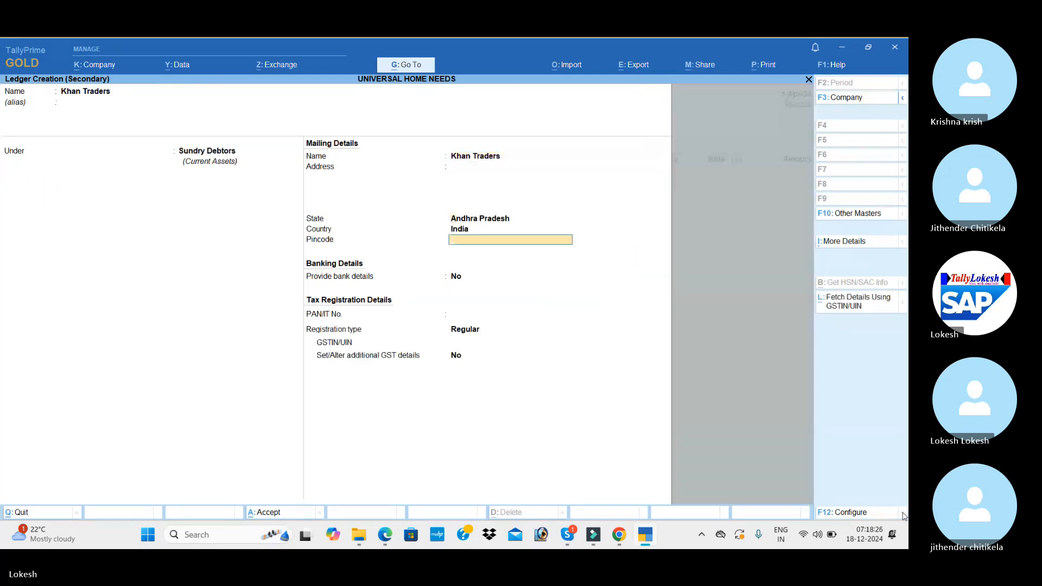
{"action": "key", "text": "Return"}
{"action": "type", "text": "37"}
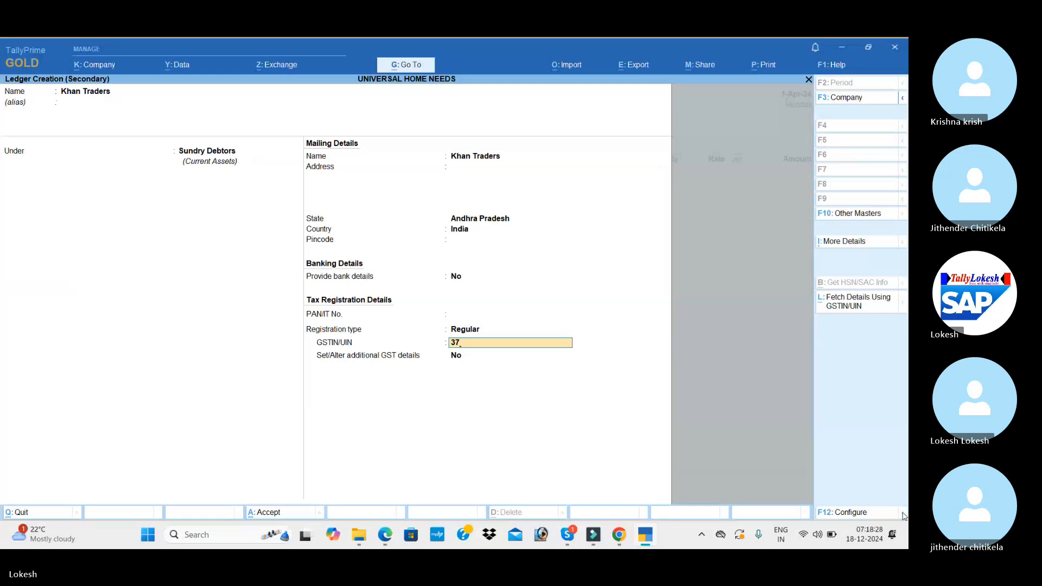
{"action": "key", "text": "Return"}
{"action": "key", "text": "Return"}
{"action": "key", "text": "Return"}
- Accept the default party details for Khan Traders, with Regular GST registration and Andhra Pradesh as the place of supply
{"action": "key", "text": "Return"}
{"action": "key", "text": "Return"}
{"action": "key", "text": "Return"}
{"action": "key", "text": "Return"}
{"action": "key", "text": "Return"}
{"action": "key", "text": "Return"}
{"action": "key", "text": "Return"}
{"action": "key", "text": "Return"}
{"action": "key", "text": "Return"}
{"action": "key", "text": "Return"}
{"action": "key", "text": "Return"}
{"action": "key", "text": "Return"}
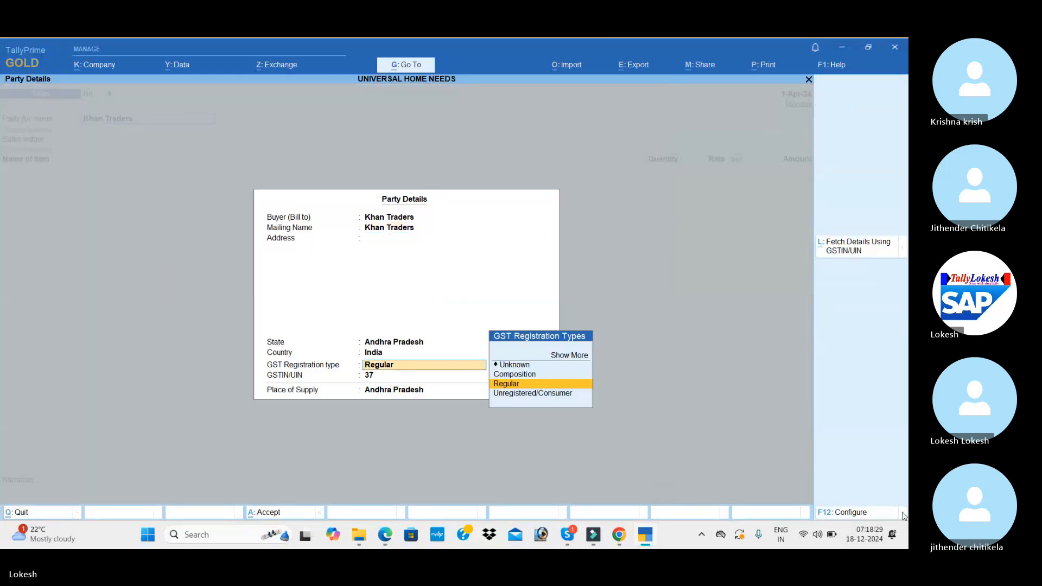
{"action": "key", "text": "Return"}
{"action": "key", "text": "Return"}
{"action": "key", "text": "Return"}
{"action": "key", "text": "Return"}
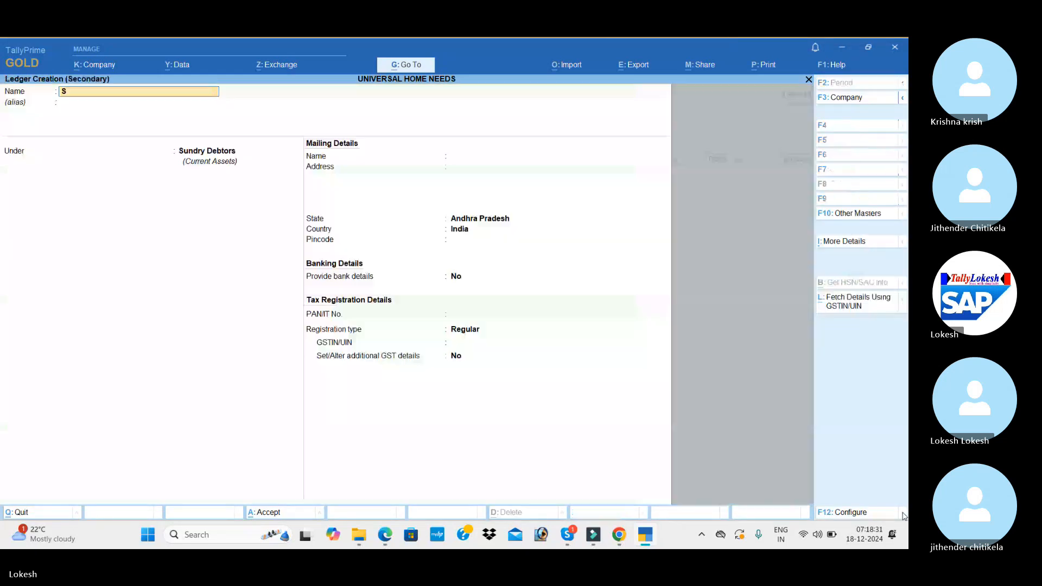
- Create a new ledger named Sales under Sales Accounts for the sales voucher
{"action": "type", "text": "Sales"}
{"action": "key", "text": "Return"}
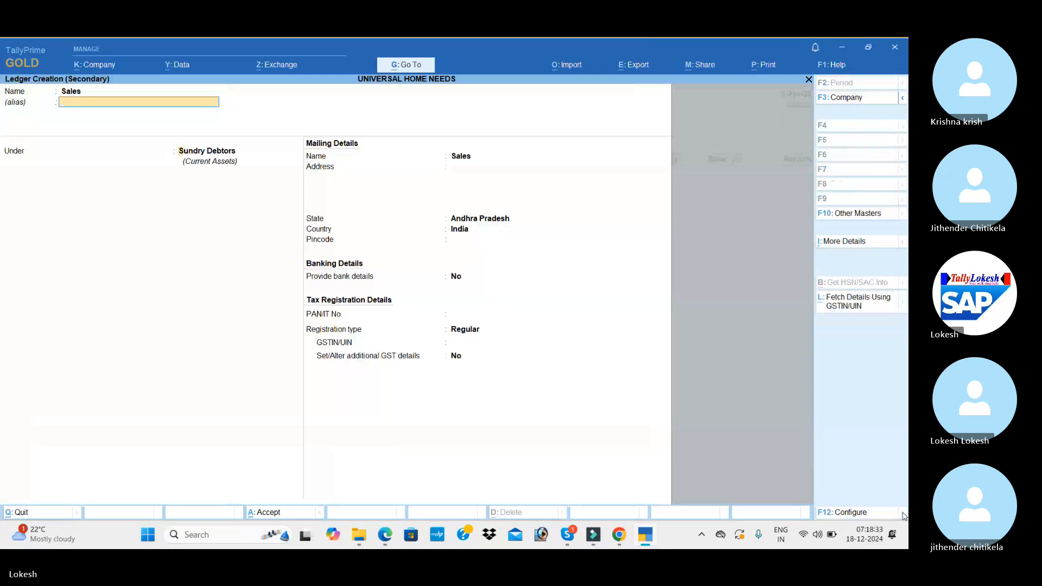
{"action": "key", "text": "Return"}
{"action": "type", "text": "sales"}
{"action": "key", "text": "Return"}
- Keep the Sales ledger's default GST settings, set its type of supply to Goods, and save it into the voucher
{"action": "key", "text": "Return"}
{"action": "key", "text": "Return"}
{"action": "key", "text": "Return"}
{"action": "key", "text": "Return"}
{"action": "key", "text": "Return"}
{"action": "key", "text": "Up"}
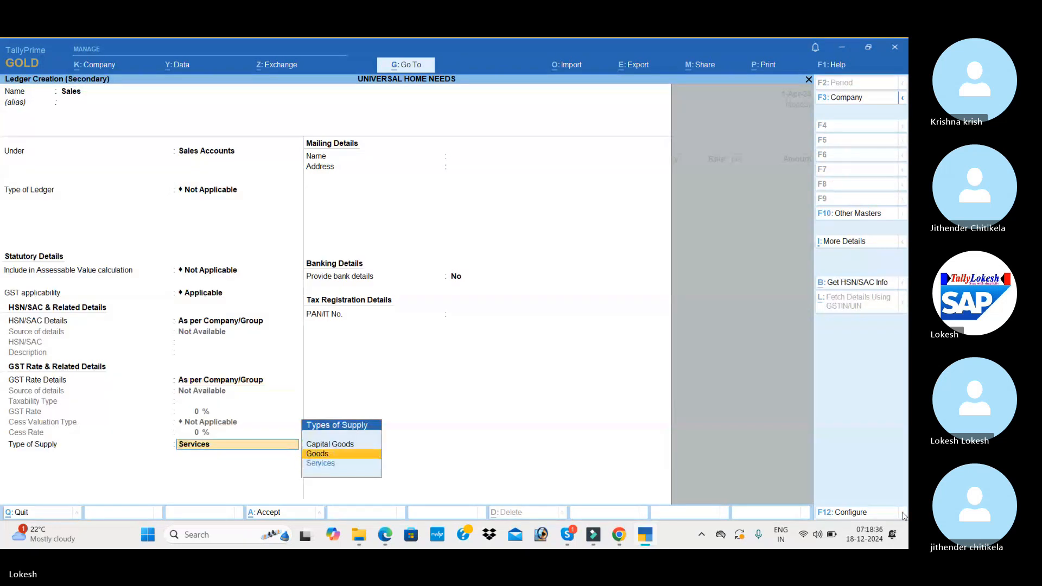
{"action": "key", "text": "Return"}
{"action": "key", "text": "Return"}
{"action": "key", "text": "Return"}
{"action": "key", "text": "Return"}
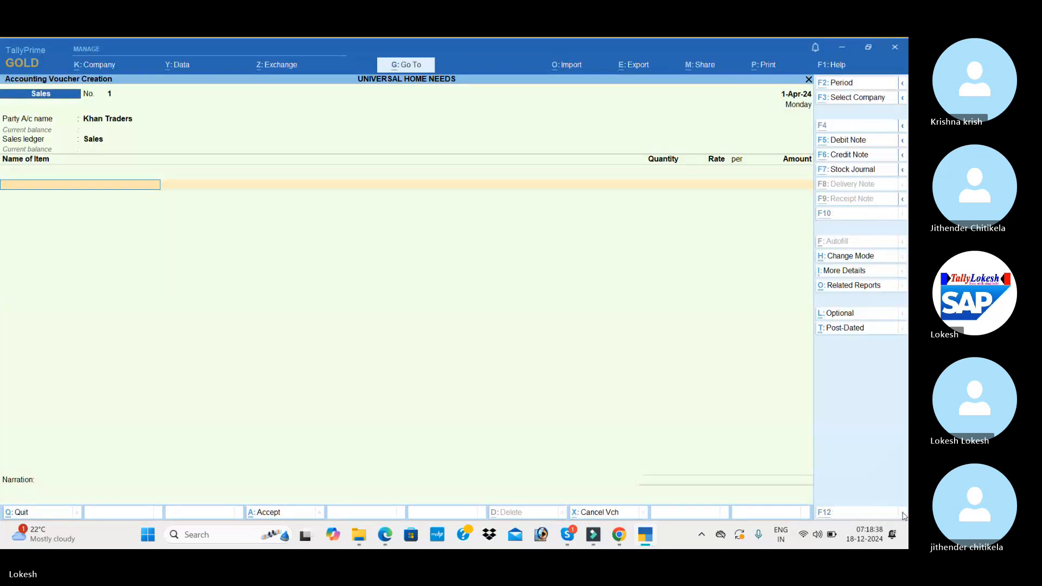
- Add Crompton as the first sales item, as given in the problem PDF, and select its batch 985445
{"action": "key", "text": "alt+Tab"}
{"action": "key", "text": "alt+Tab"}
{"action": "type", "text": "Cr"}
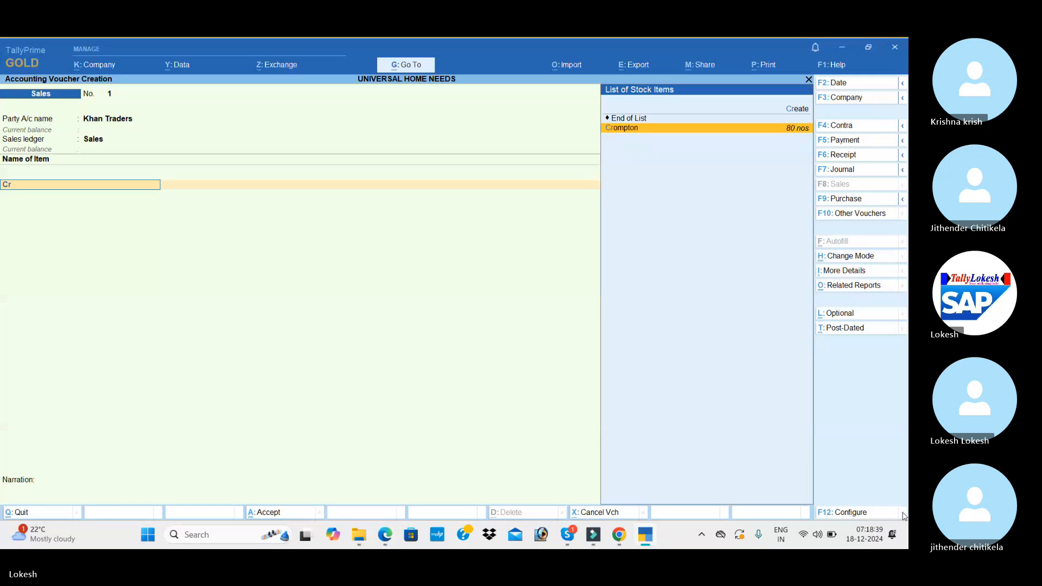
{"action": "key", "text": "Return"}
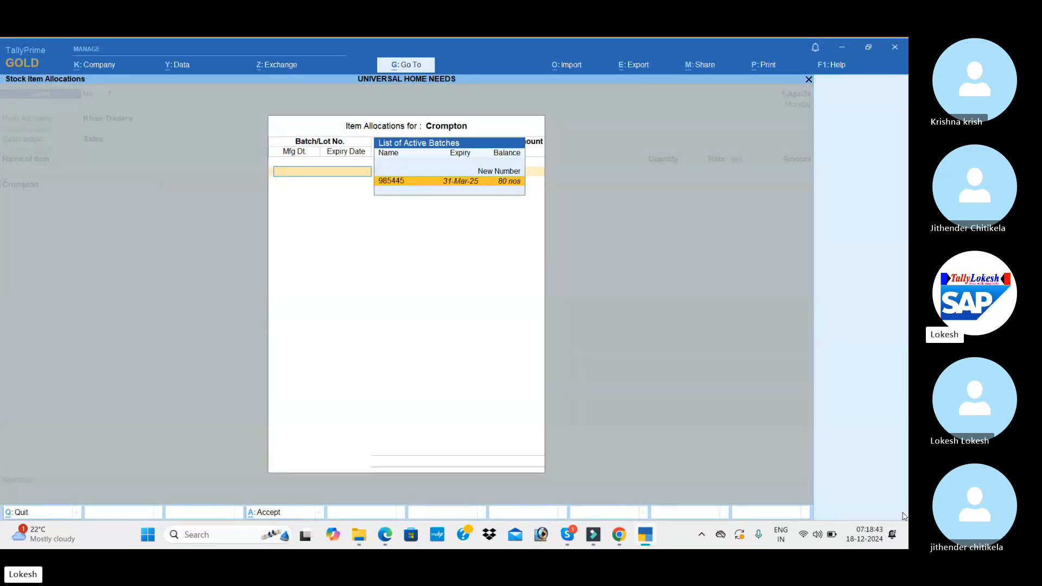
{"action": "key", "text": "Return"}
- Look up the Crompton sale in the problem PDF, allocate 50 nos at a rate of 400, and accept the item line
{"action": "key", "text": "alt+Tab"}
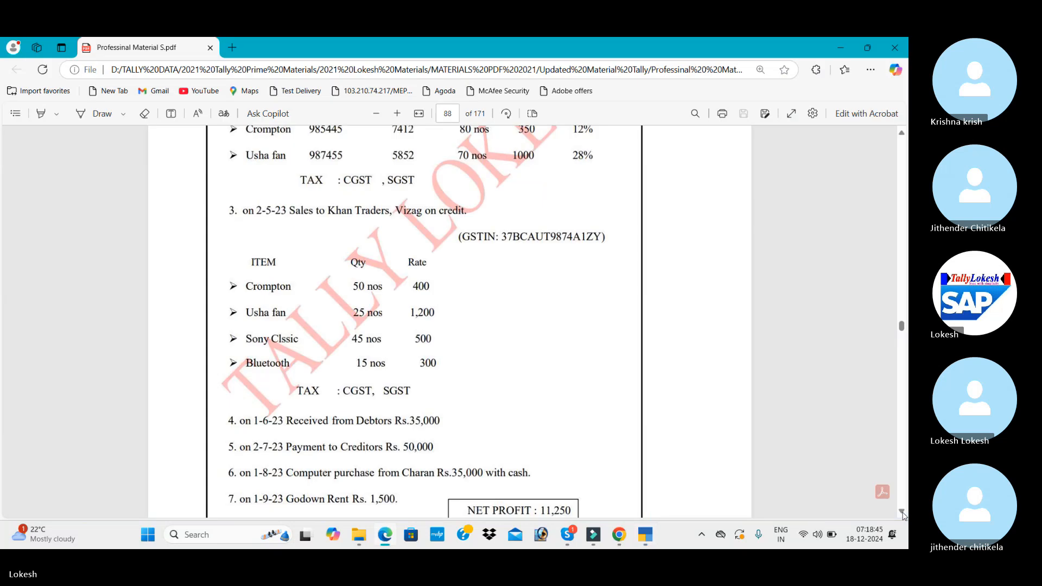
{"action": "key", "text": "alt+Tab"}
{"action": "type", "text": "50"}
{"action": "key", "text": "Return"}
{"action": "type", "text": "40"}
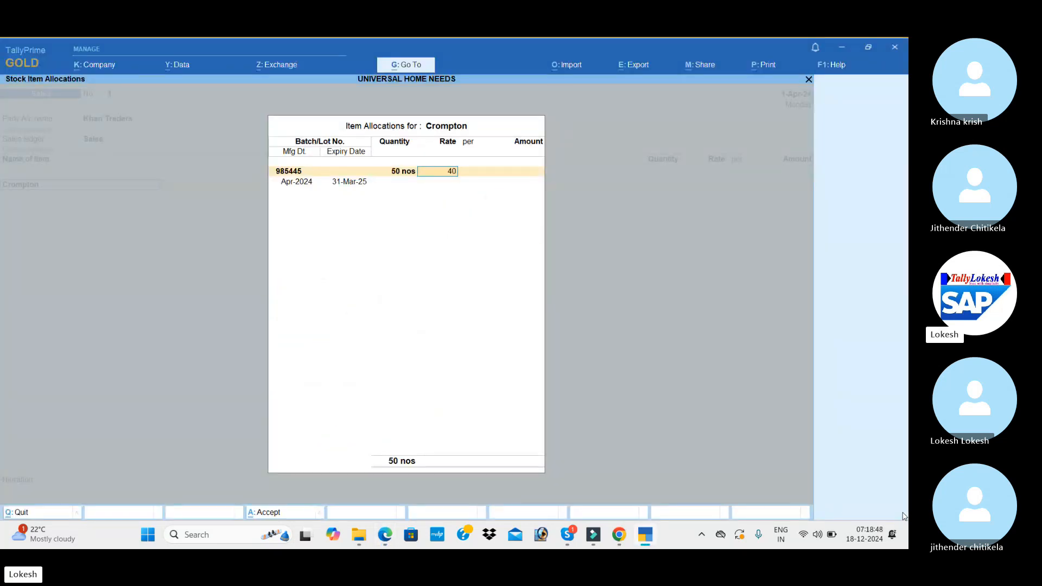
{"action": "type", "text": "0"}
{"action": "key", "text": "Return"}
{"action": "key", "text": "Return"}
{"action": "key", "text": "Return"}
{"action": "key", "text": "Return"}
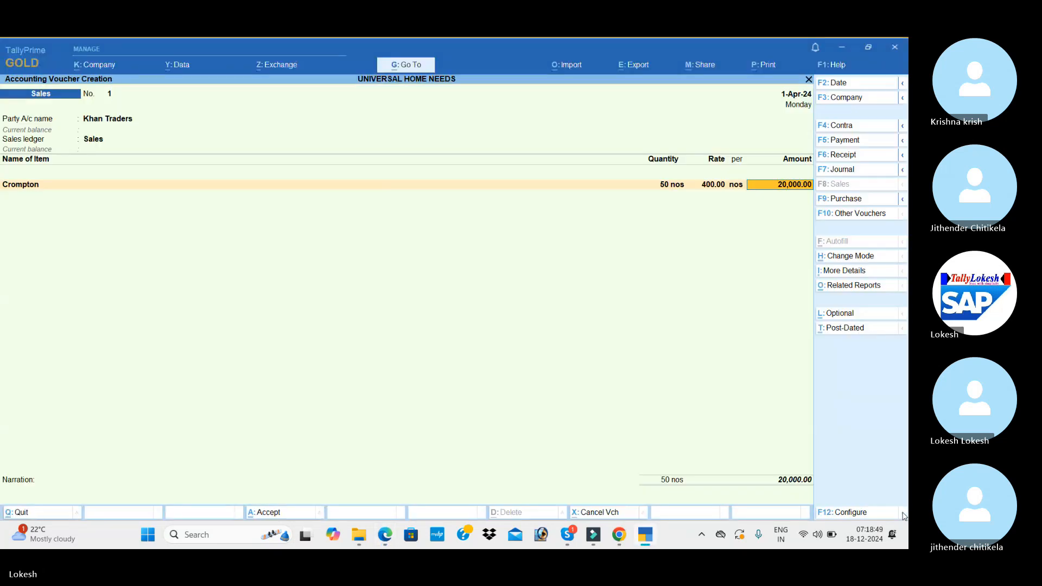
{"action": "key", "text": "Return"}
- Add Usha Fan as the next sales item from the problem PDF and select its batch 987455
{"action": "key", "text": "alt+Tab"}
{"action": "key", "text": "alt+Tab"}
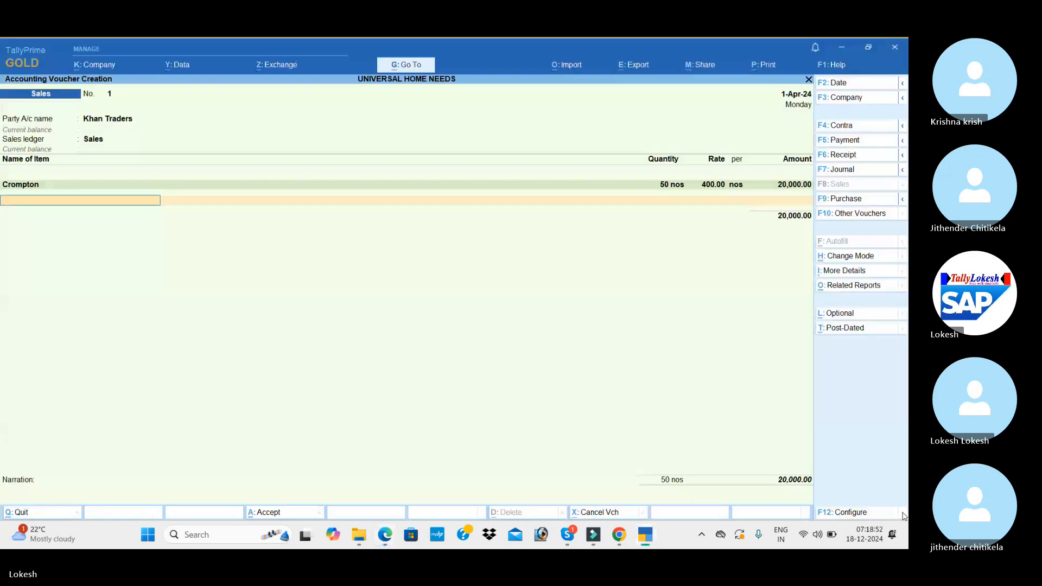
{"action": "type", "text": "u"}
{"action": "key", "text": "Return"}
{"action": "key", "text": "Return"}
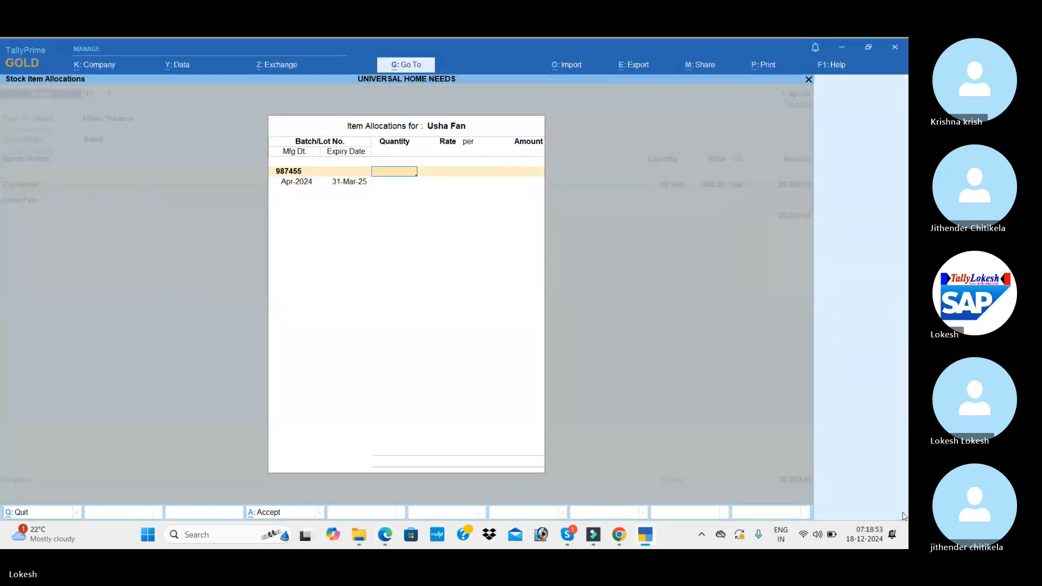
- Allocate 25 nos of Usha Fan at a rate of 1,200 and accept the item line
{"action": "key", "text": "alt+Tab"}
{"action": "key", "text": "alt+Tab"}
{"action": "type", "text": "25"}
{"action": "key", "text": "Return"}
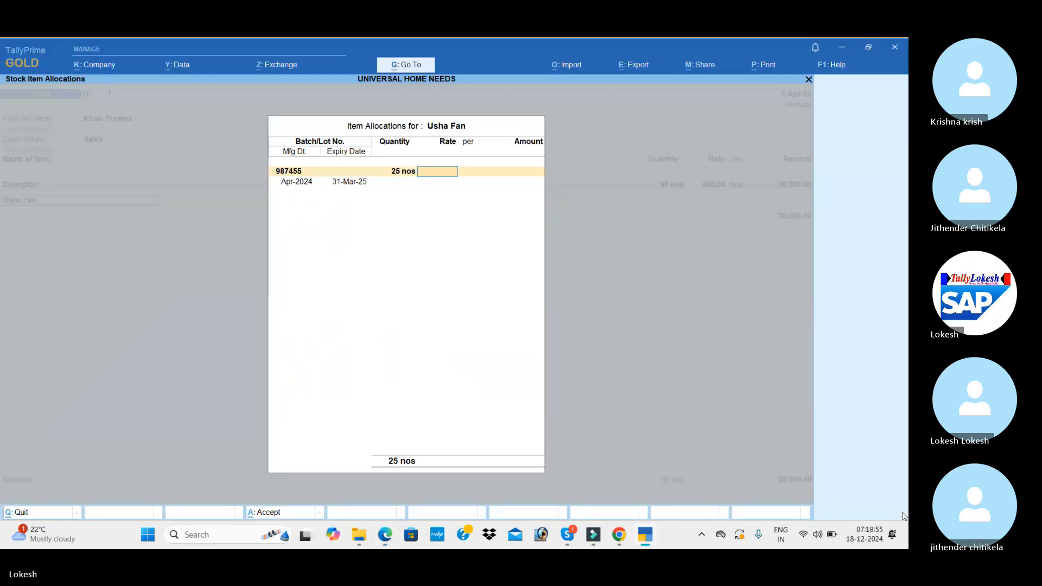
{"action": "type", "text": "1,200"}
{"action": "key", "text": "Return"}
{"action": "key", "text": "Return"}
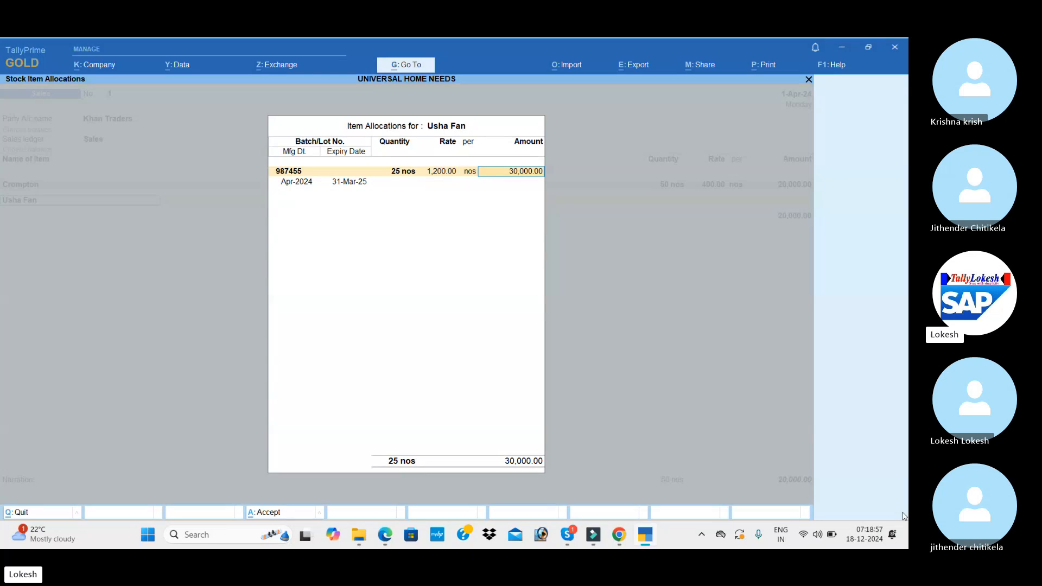
{"action": "key", "text": "Return"}
{"action": "key", "text": "Return"}
{"action": "key", "text": "Return"}
{"action": "key", "text": "Return"}
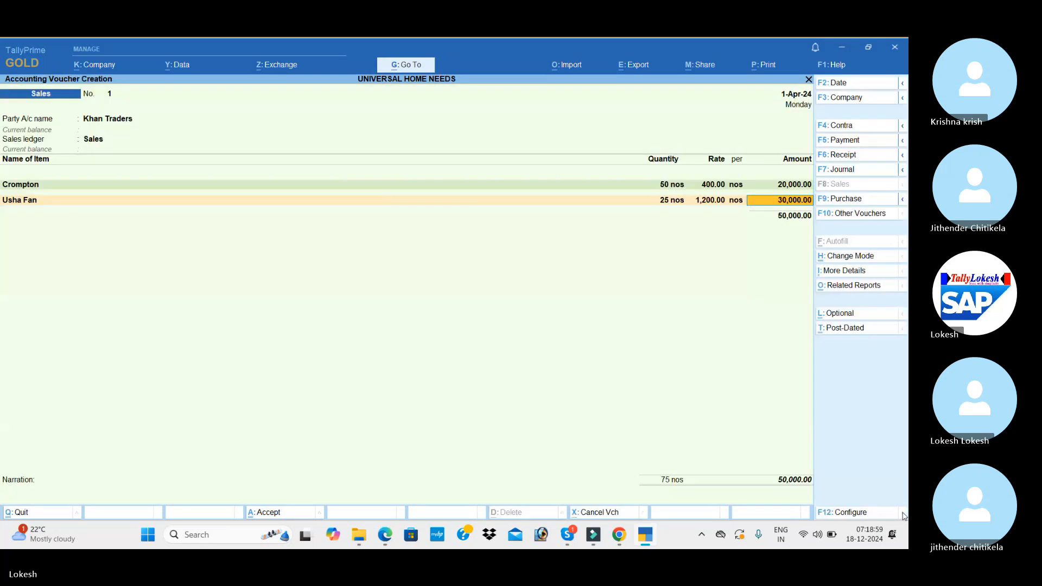
{"action": "key", "text": "Return"}
- Add Sony Classic from batch 654124 with 45 nos at a rate of 500, and accept the item line
{"action": "key", "text": "alt+Tab"}
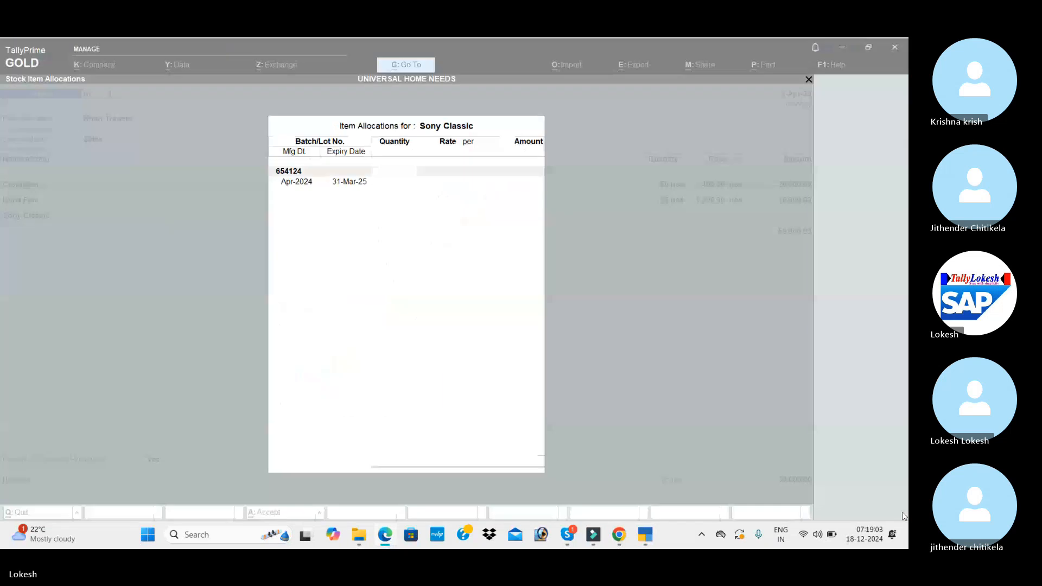
{"action": "key", "text": "Return"}
{"action": "type", "text": "50"}
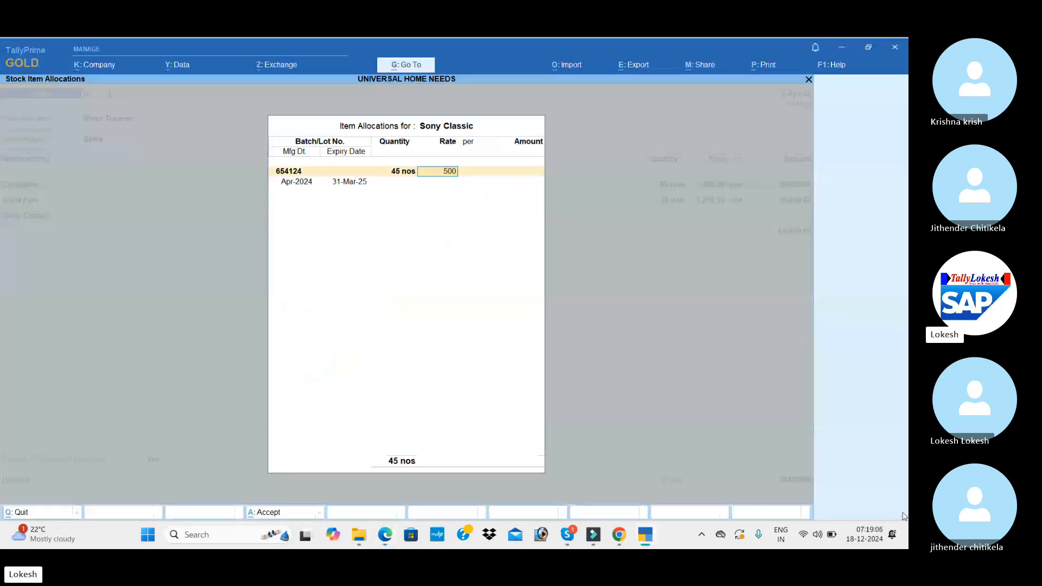
{"action": "type", "text": "0"}
{"action": "key", "text": "Return"}
{"action": "key", "text": "Return"}
{"action": "key", "text": "Return"}
{"action": "key", "text": "Return"}
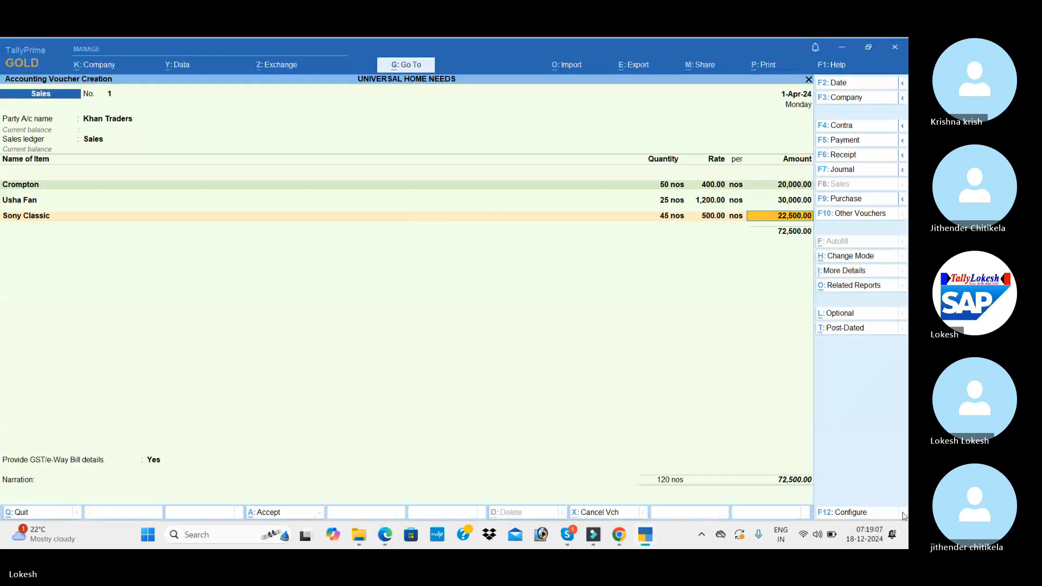
{"action": "key", "text": "BackSpace"}
{"action": "key", "text": "Return"}
- Add Blutooth as the next sales item from the problem PDF and select its batch 852312
{"action": "key", "text": "alt+Tab"}
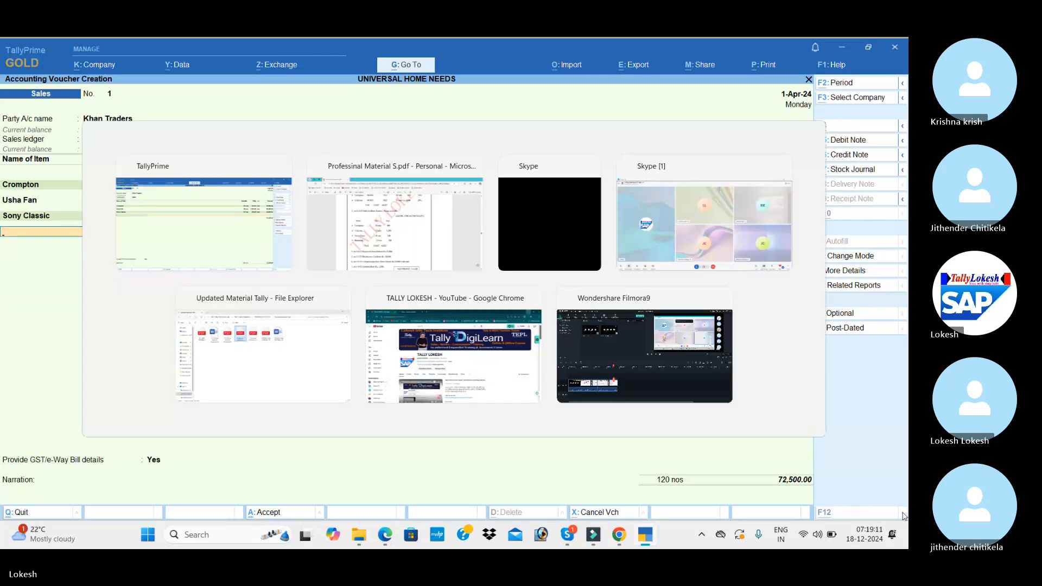
{"action": "key", "text": "alt+Tab"}
{"action": "type", "text": "B"}
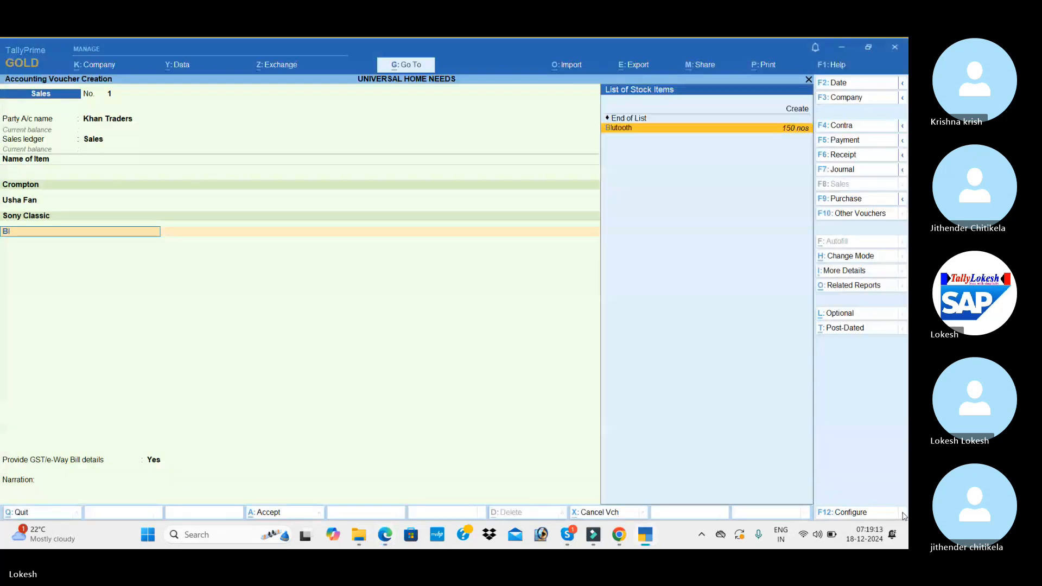
{"action": "key", "text": "Return"}
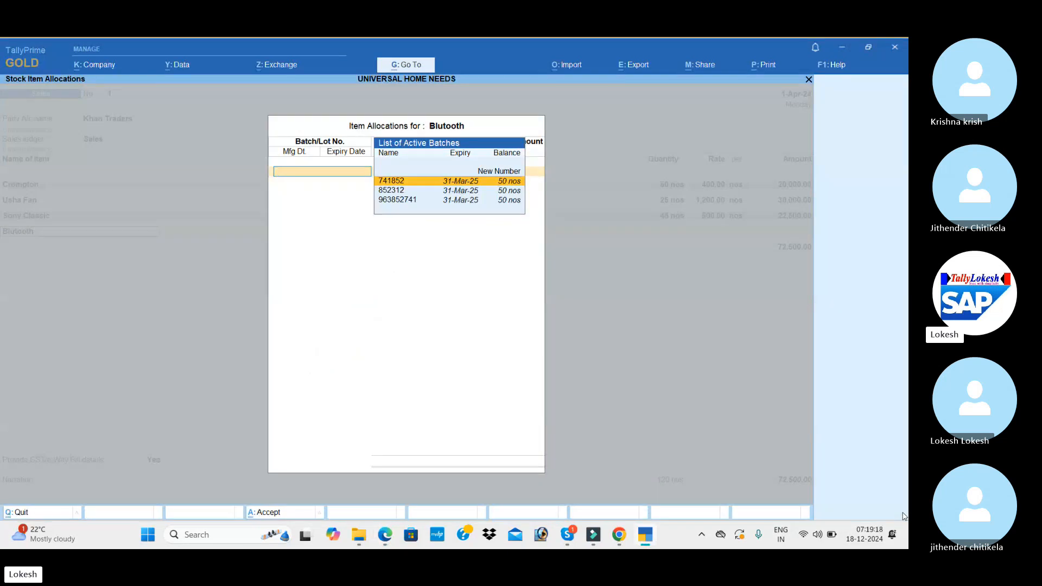
{"action": "key", "text": "Down"}
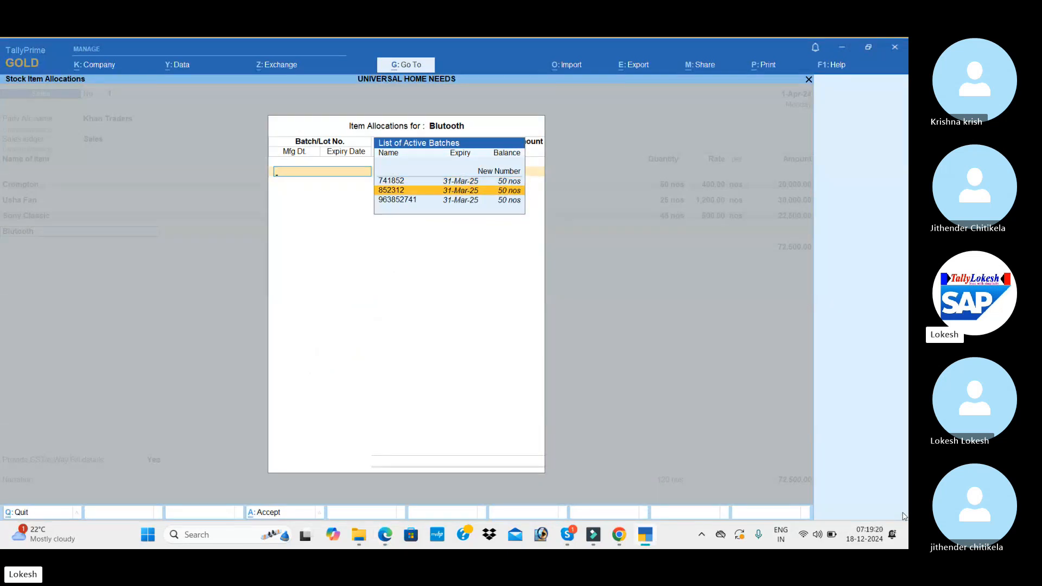
{"action": "key", "text": "Return"}
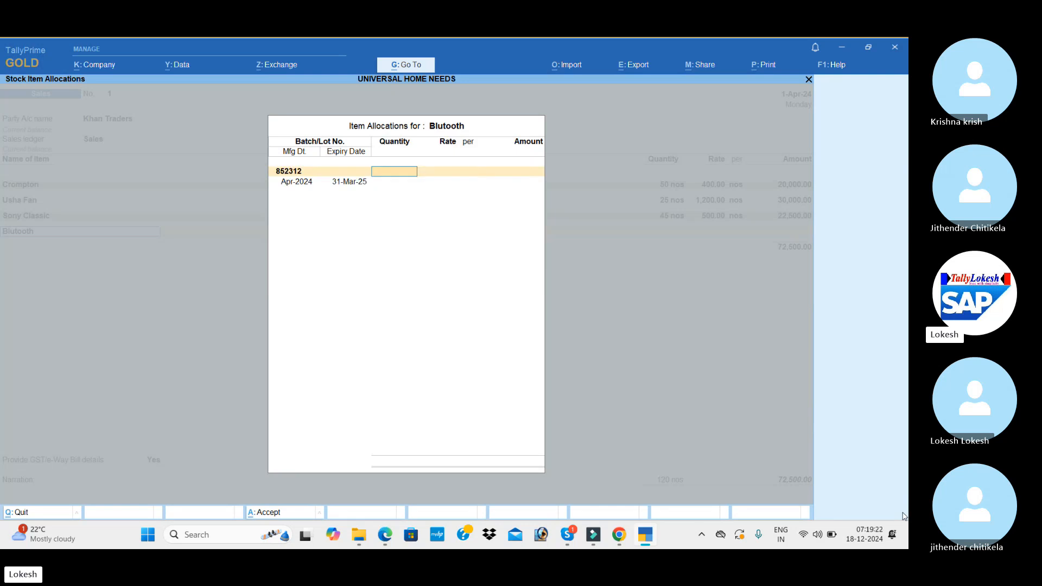
- Allocate 15 nos of Blutooth at a rate of 300, checking the PDF, and accept the item line
{"action": "key", "text": "alt+Tab"}
{"action": "key", "text": "alt+Tab"}
{"action": "type", "text": "15"}
{"action": "key", "text": "Return"}
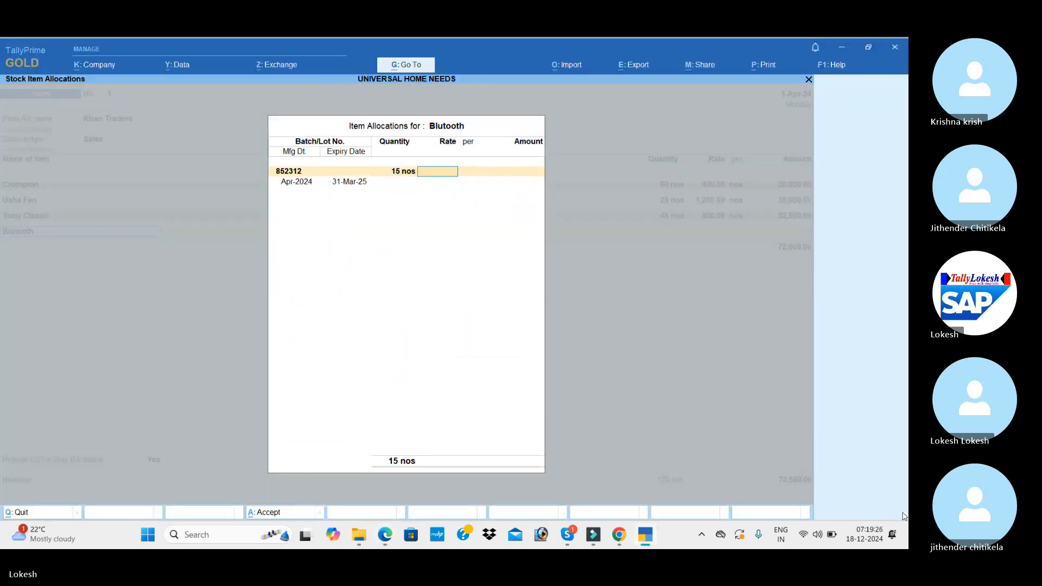
{"action": "key", "text": "alt+Tab"}
{"action": "key", "text": "alt+Tab"}
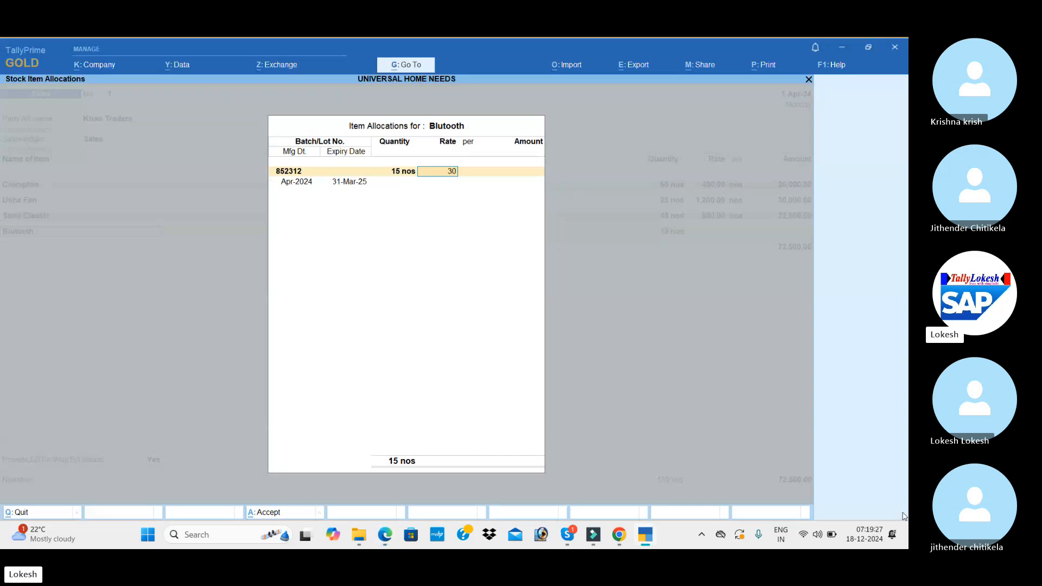
{"action": "type", "text": "300"}
{"action": "key", "text": "Return"}
{"action": "key", "text": "Return"}
{"action": "key", "text": "Return"}
{"action": "key", "text": "Return"}
{"action": "key", "text": "Return"}
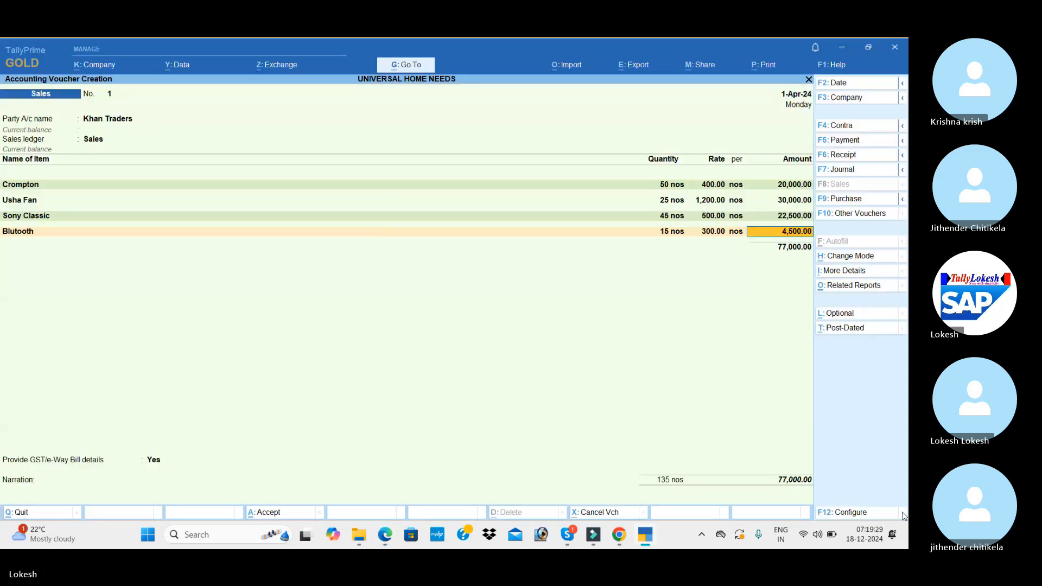
- End the item list and add the CGST and SGST ledgers to the Khan Traders sale
{"action": "key", "text": "Return"}
{"action": "key", "text": "Return"}
{"action": "type", "text": "cg"}
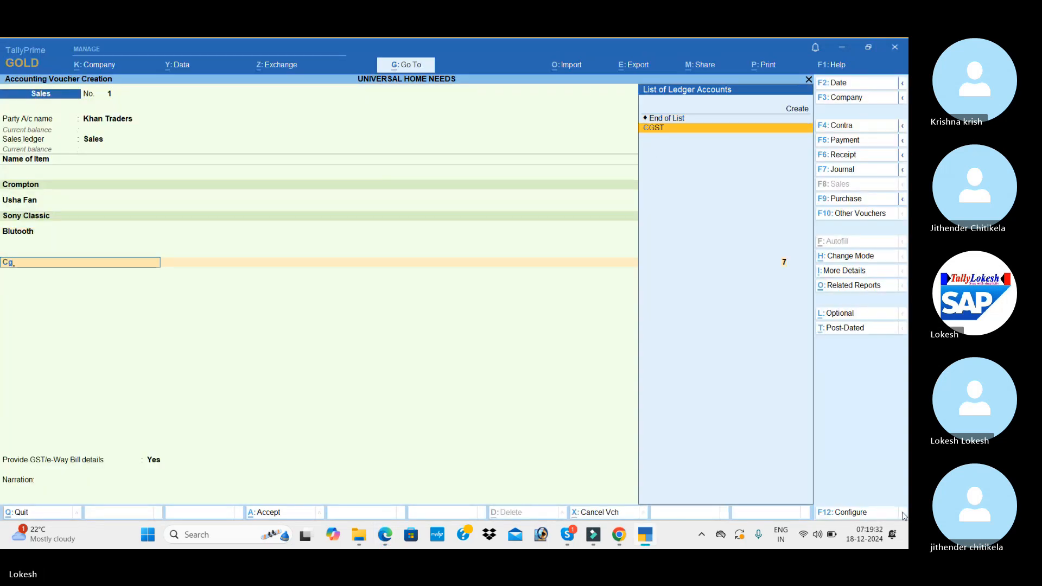
{"action": "key", "text": "Return"}
{"action": "type", "text": "sg"}
{"action": "key", "text": "Return"}
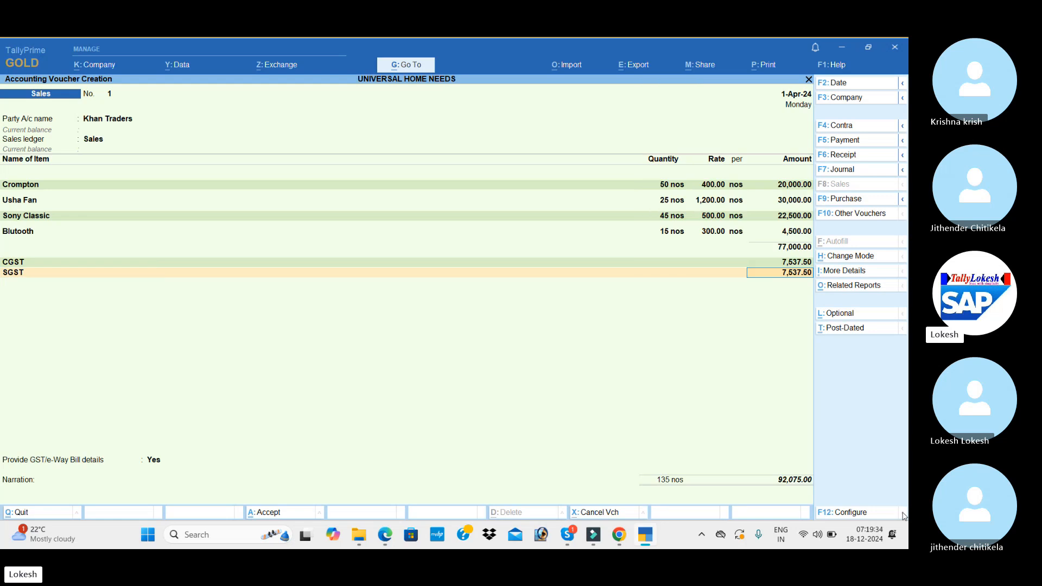
- Set the GST/e-Way Bill details option to No and save the Khan Traders sales voucher
{"action": "key", "text": "Return"}
{"action": "key", "text": "Return"}
{"action": "key", "text": "Up"}
{"action": "key", "text": "Return"}
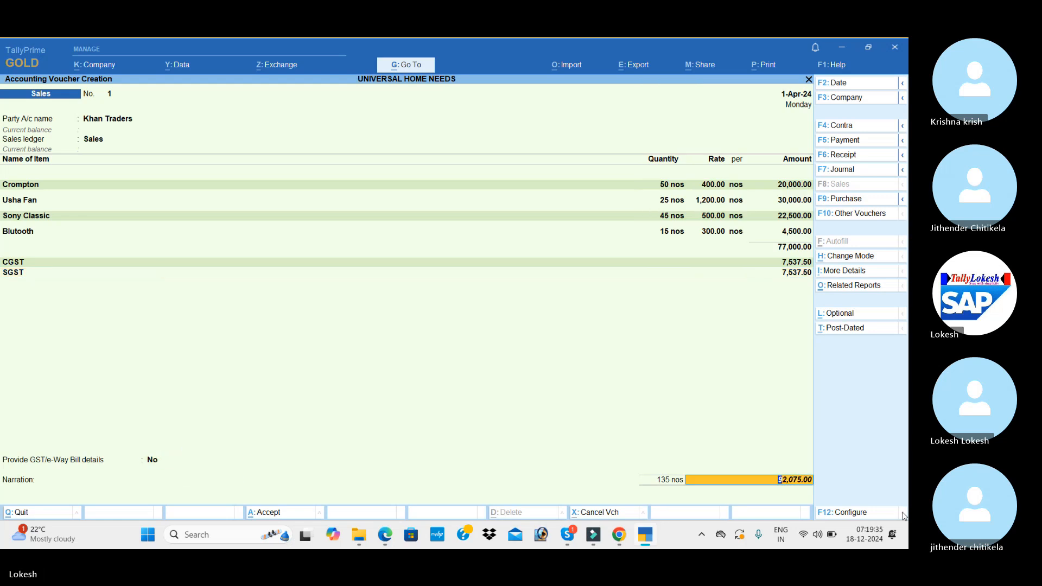
{"action": "key", "text": "Return"}
{"action": "key", "text": "Return"}
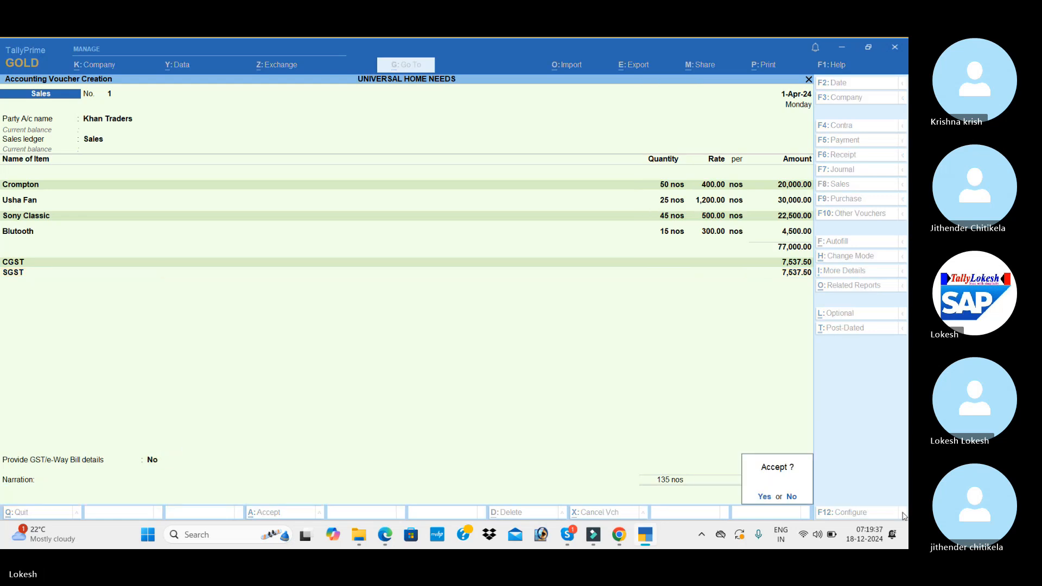
{"action": "key", "text": "Return"}
{"action": "key", "text": "n"}
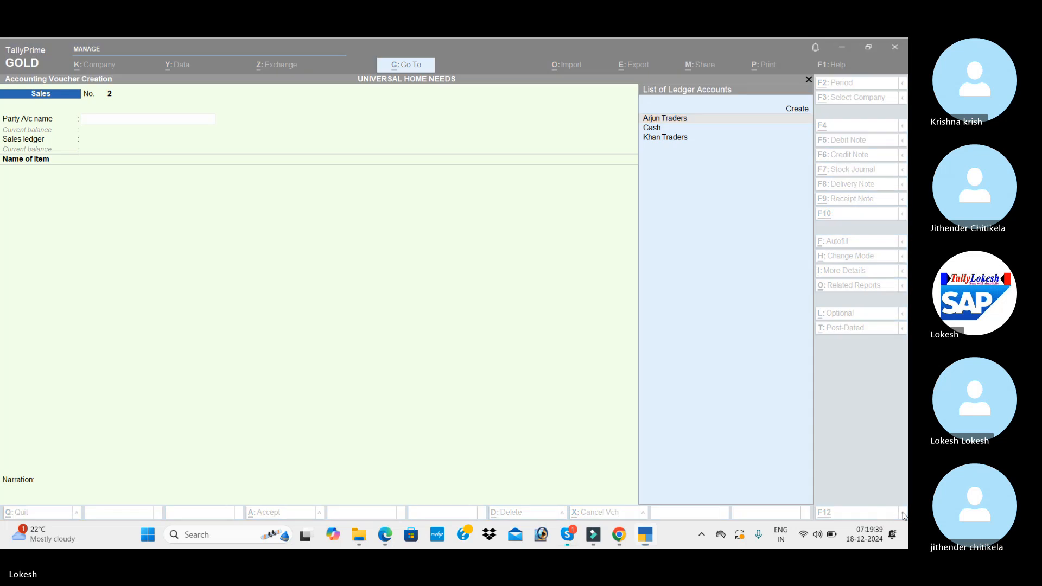
- Look up the debtor receipt in the problem PDF, switch to a receipt voucher, and choose Khan Traders as the credited party
{"action": "key", "text": "alt+Tab"}
{"action": "left_click", "coordinate": [902, 512]}
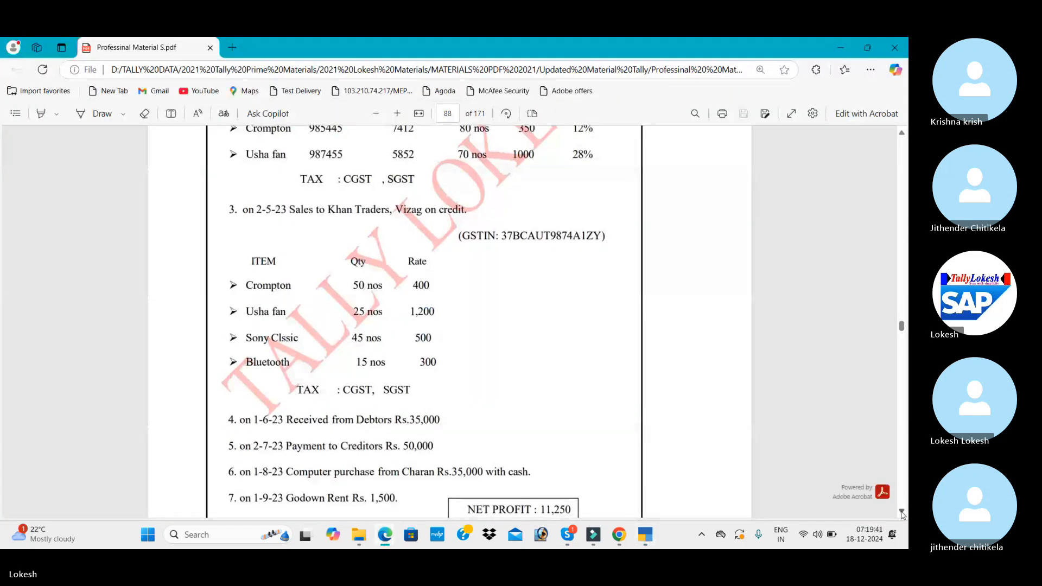
{"action": "key", "text": "alt+Tab"}
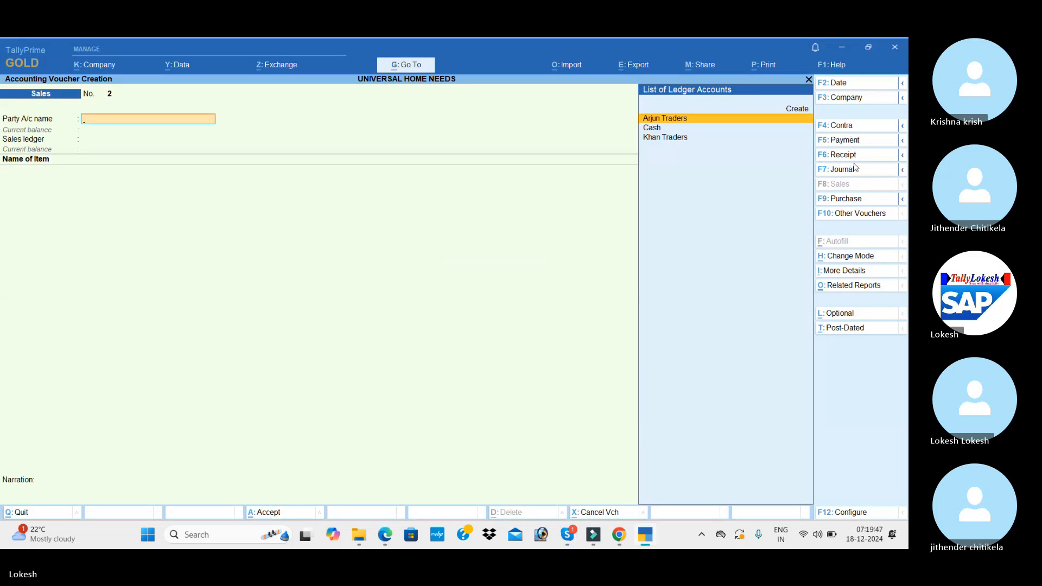
{"action": "key", "text": "Down"}
{"action": "key", "text": "Down"}
{"action": "key", "text": "Return"}
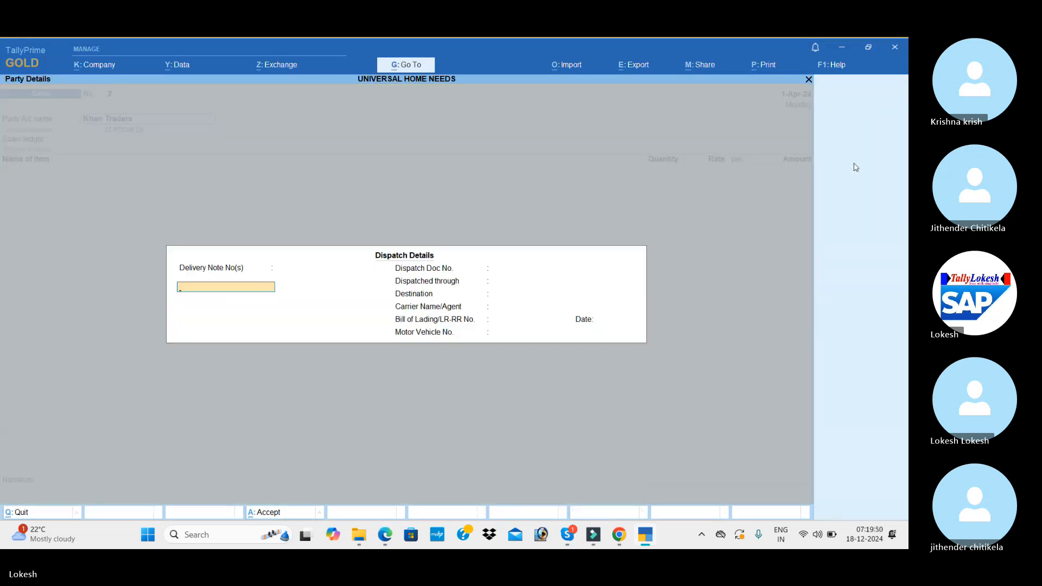
{"action": "key", "text": "Escape"}
{"action": "key", "text": "y"}
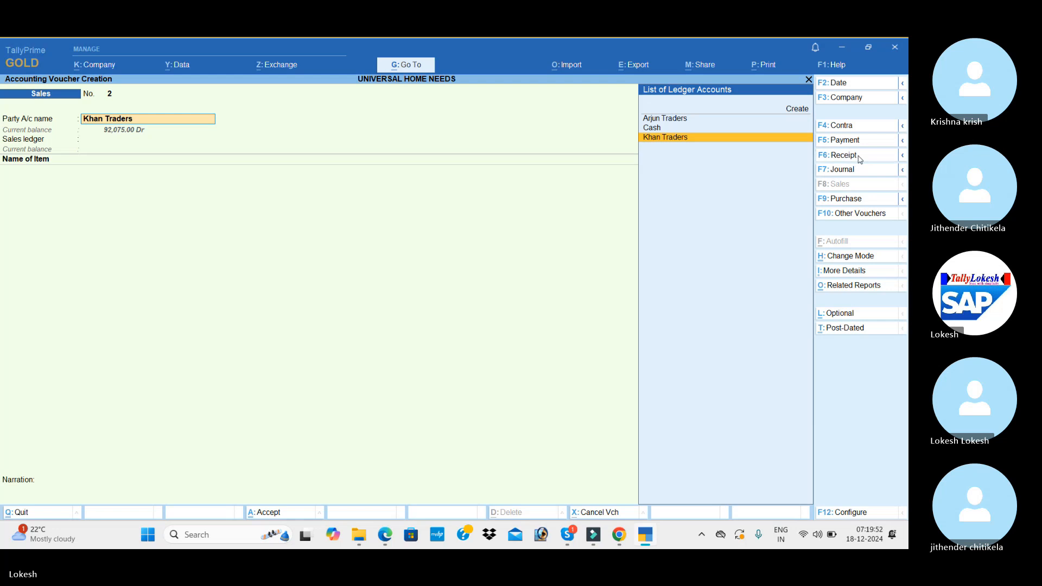
{"action": "left_click", "coordinate": [860, 158]}
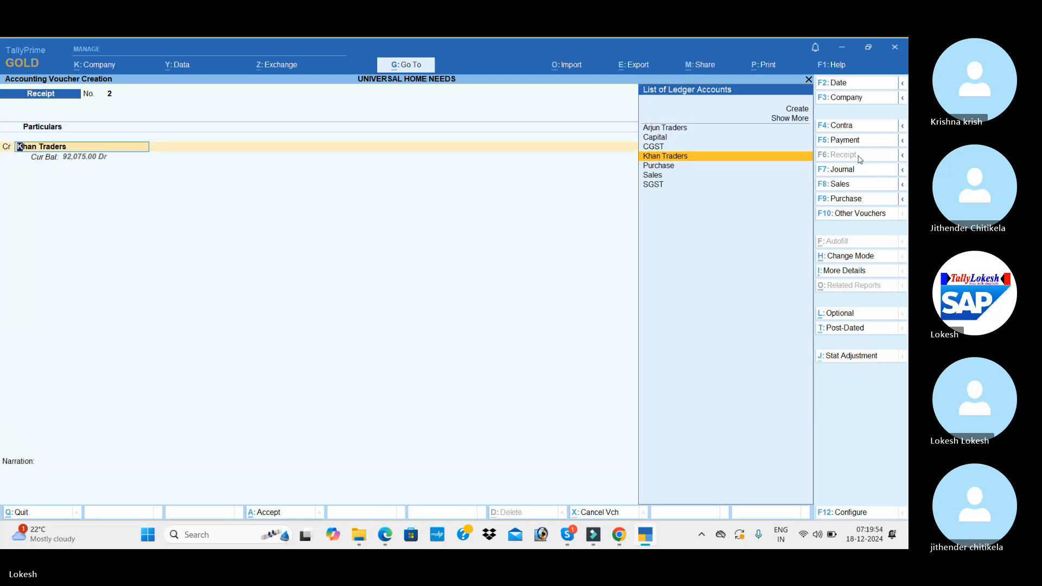
{"action": "key", "text": "Return"}
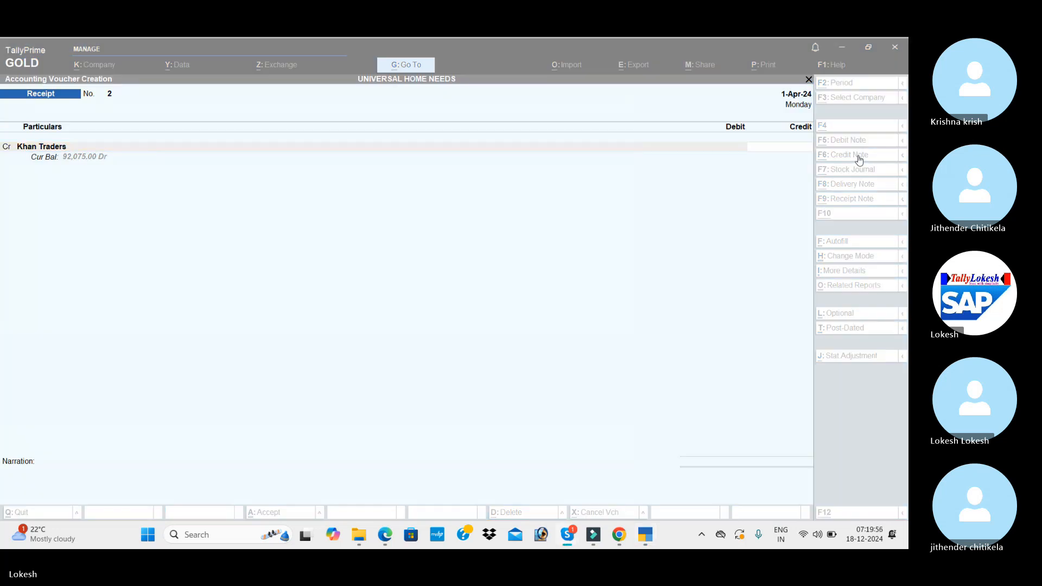
- Check the receipt amount in the problem PDF and credit Khan Traders with 35,000
{"action": "key", "text": "alt+Tab"}
{"action": "key", "text": "alt+Tab"}
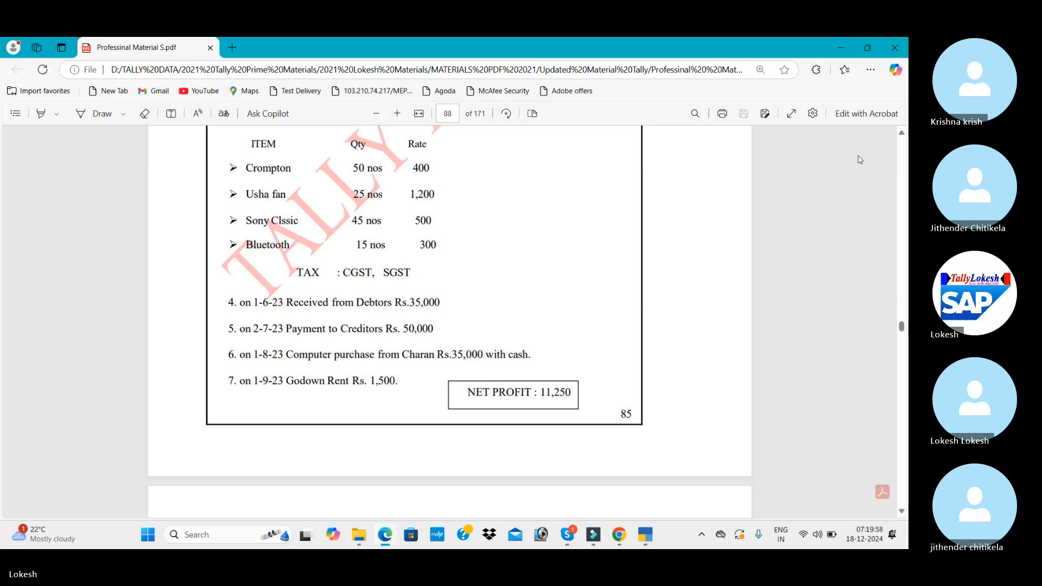
{"action": "key", "text": "alt+Tab"}
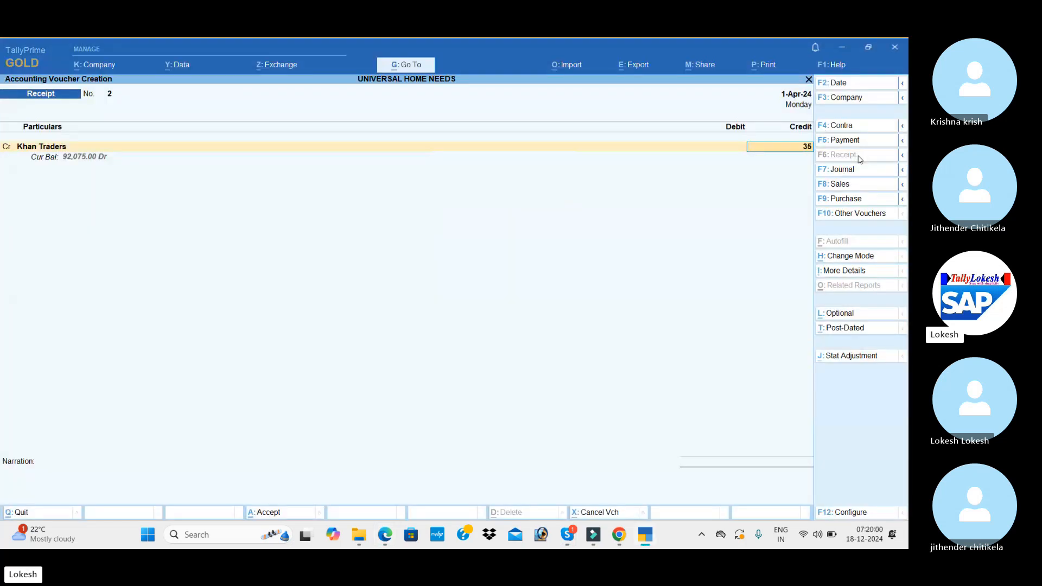
{"action": "type", "text": "000"}
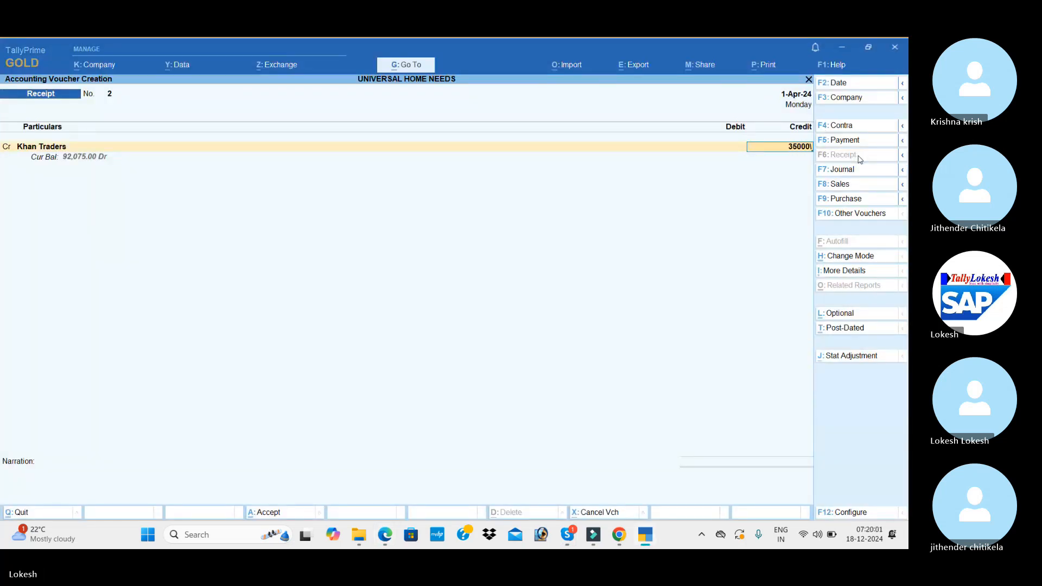
{"action": "key", "text": "Return"}
- Debit Cash for the Khan Traders receipt and save the voucher without a narration
{"action": "key", "text": "Return"}
{"action": "key", "text": "Down"}
{"action": "key", "text": "Down"}
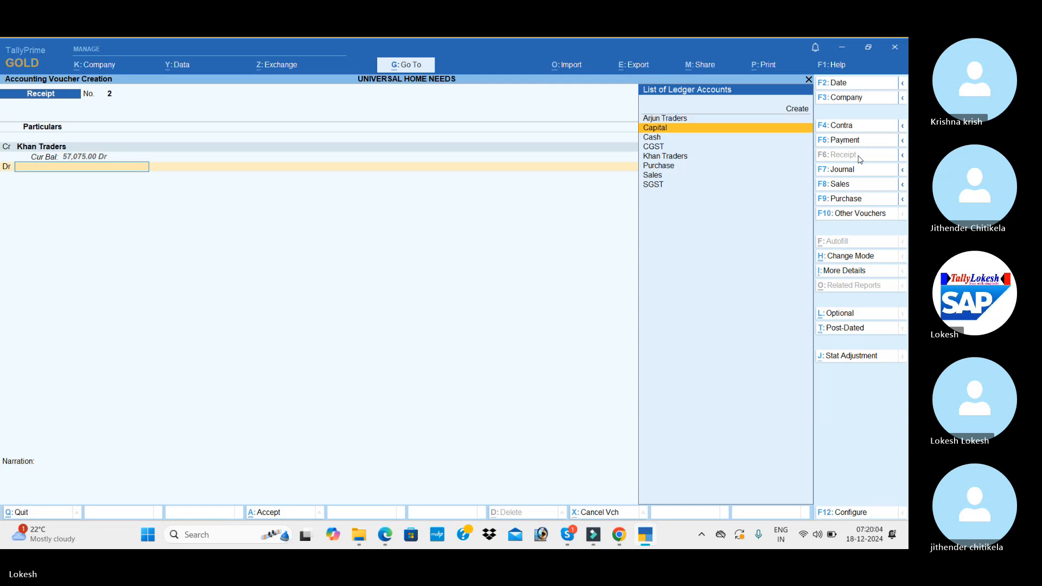
{"action": "key", "text": "Return"}
{"action": "key", "text": "Return"}
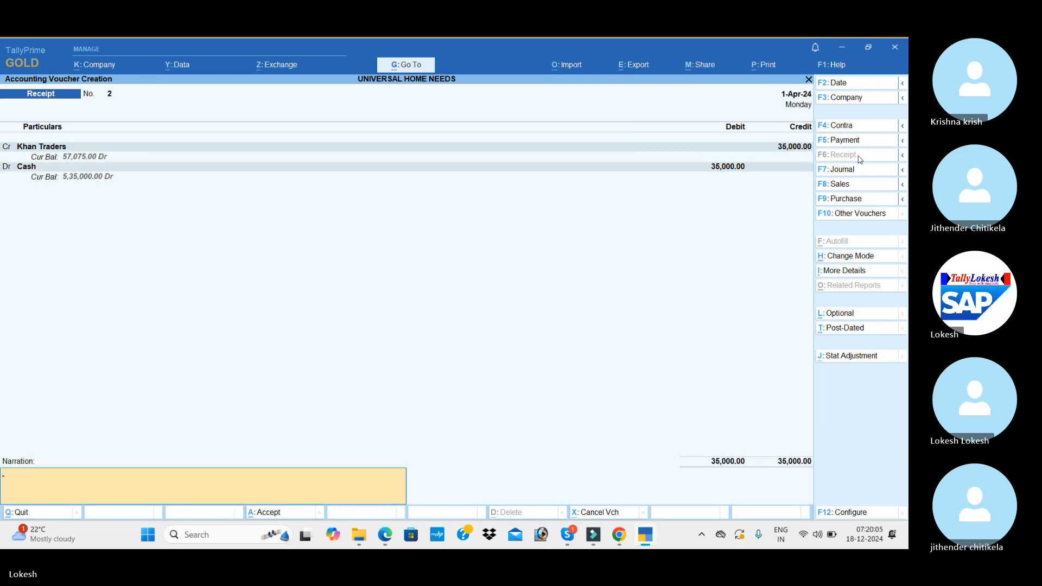
{"action": "key", "text": "Return"}
{"action": "key", "text": "Return"}
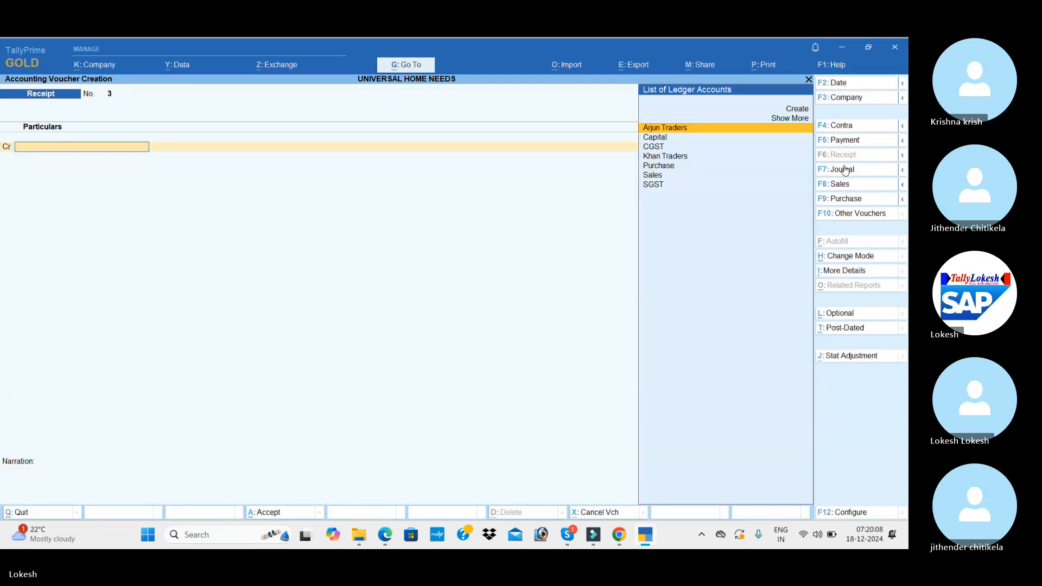
- Switch to a payment voucher and debit Arjun Traders with 50,000, as given in the problem PDF
{"action": "left_click", "coordinate": [868, 145]}
{"action": "key", "text": "ctrl"}
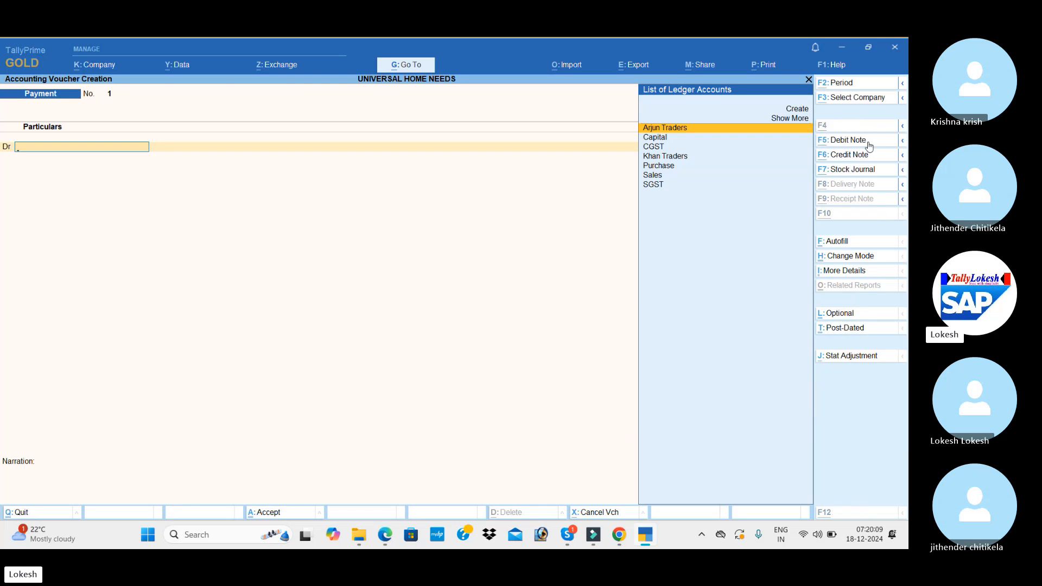
{"action": "key", "text": "alt+Tab"}
{"action": "key", "text": "alt+Tab"}
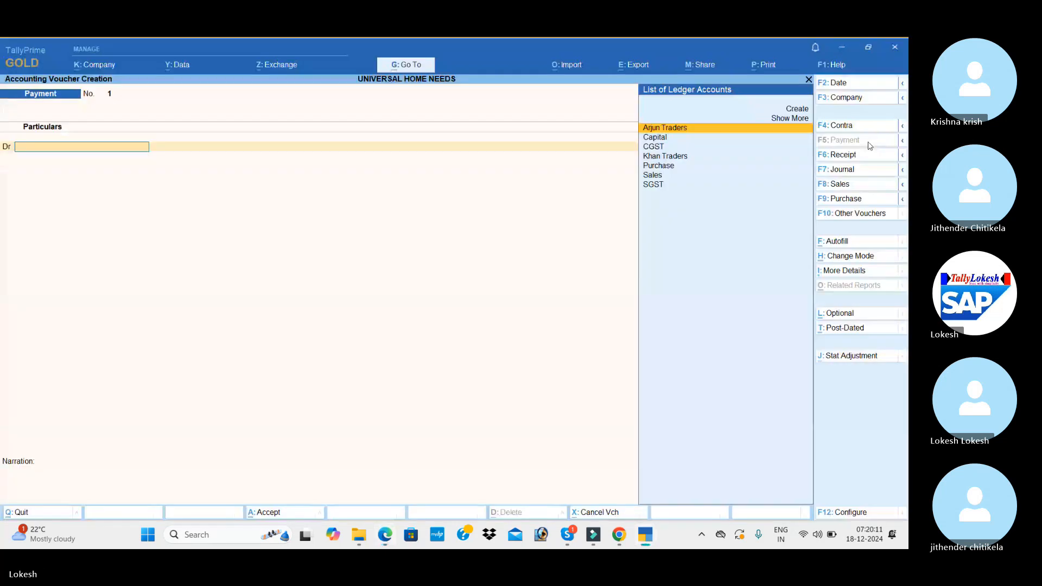
{"action": "key", "text": "Return"}
{"action": "key", "text": "alt+Tab"}
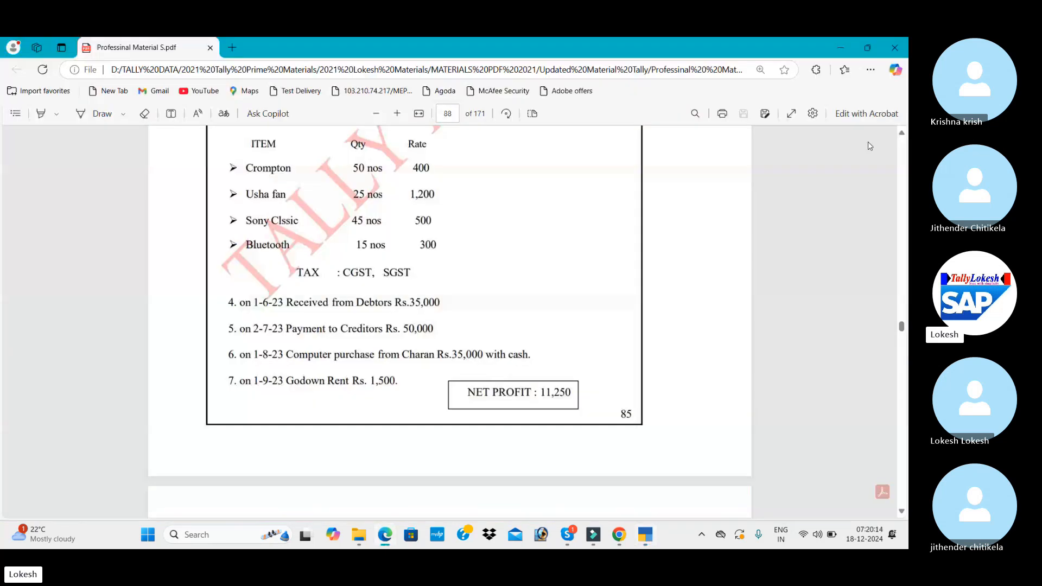
{"action": "key", "text": "alt+Tab"}
{"action": "type", "text": "50000"}
{"action": "key", "text": "Return"}
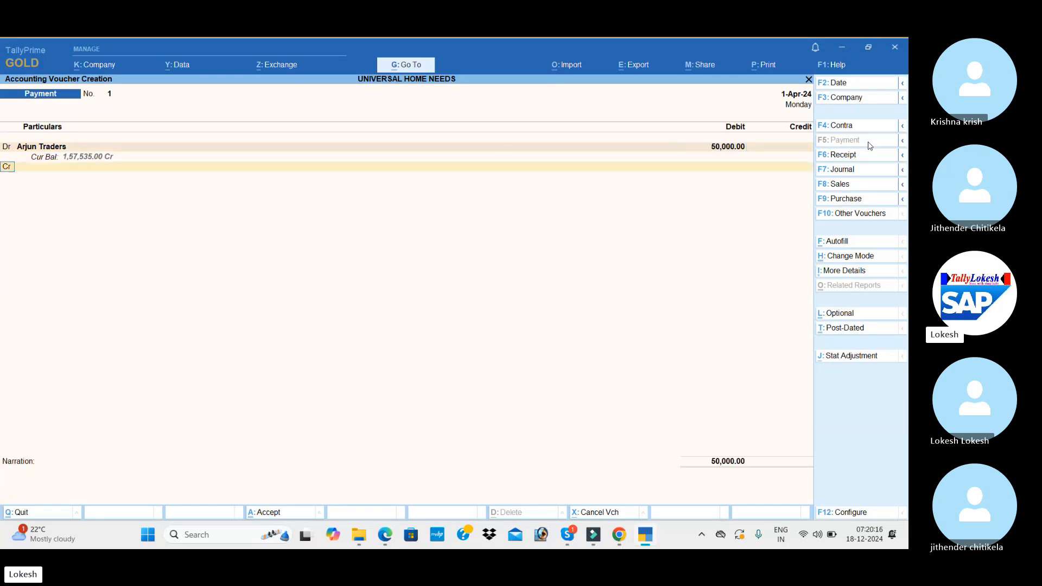
- Credit Cash for the Arjun Traders payment and save the voucher without a narration
{"action": "key", "text": "Down"}
{"action": "key", "text": "Down"}
{"action": "key", "text": "Return"}
{"action": "key", "text": "Return"}
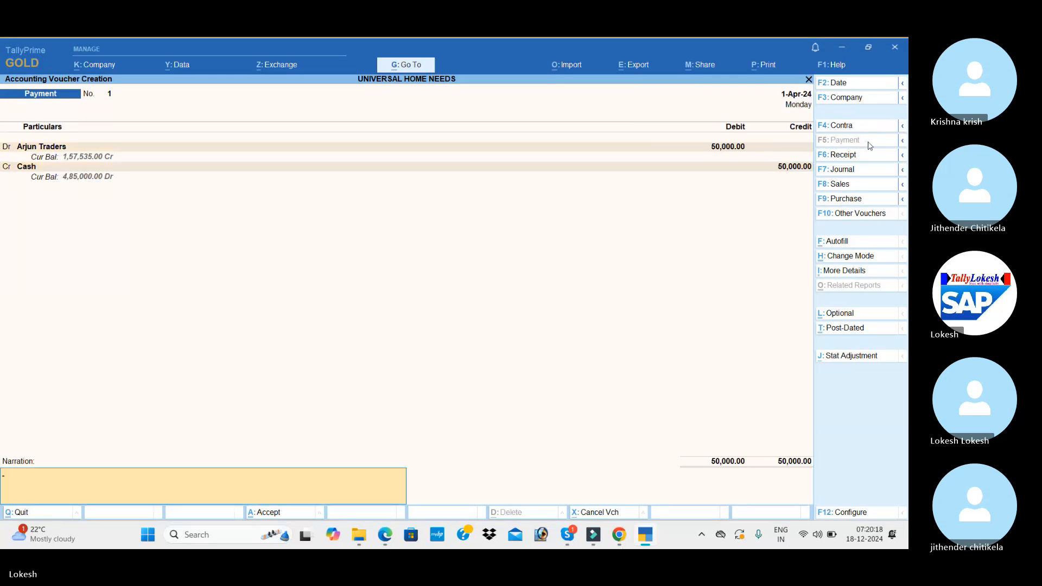
{"action": "key", "text": "Return"}
{"action": "key", "text": "Return"}
- Look up the computer purchase in the problem PDF and start a new ledger named Computer from the payment voucher
{"action": "key", "text": "alt+Tab"}
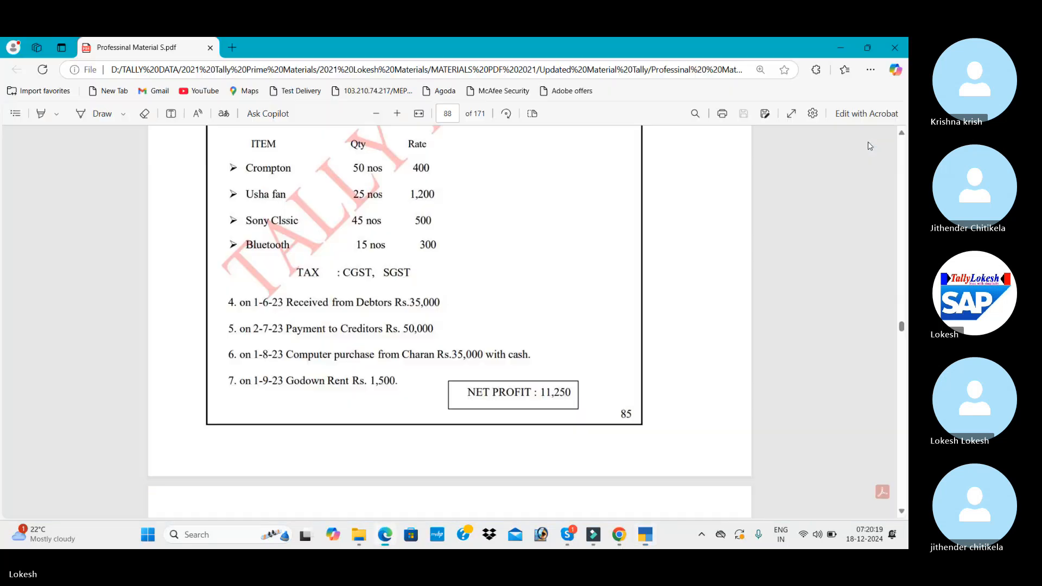
{"action": "key", "text": "alt+Tab"}
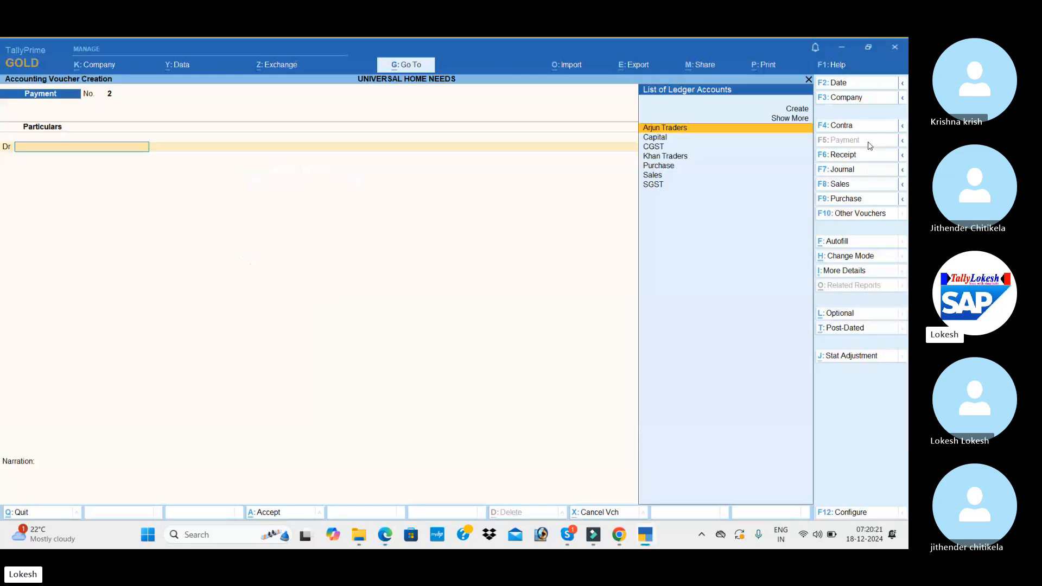
{"action": "key", "text": "alt+c"}
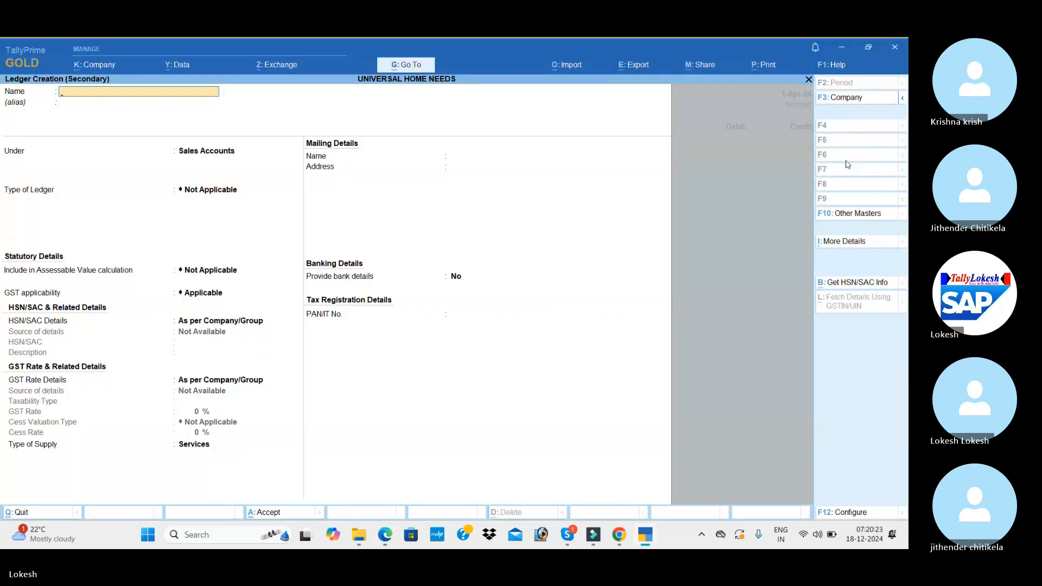
{"action": "type", "text": "Computer"}
{"action": "key", "text": "Return"}
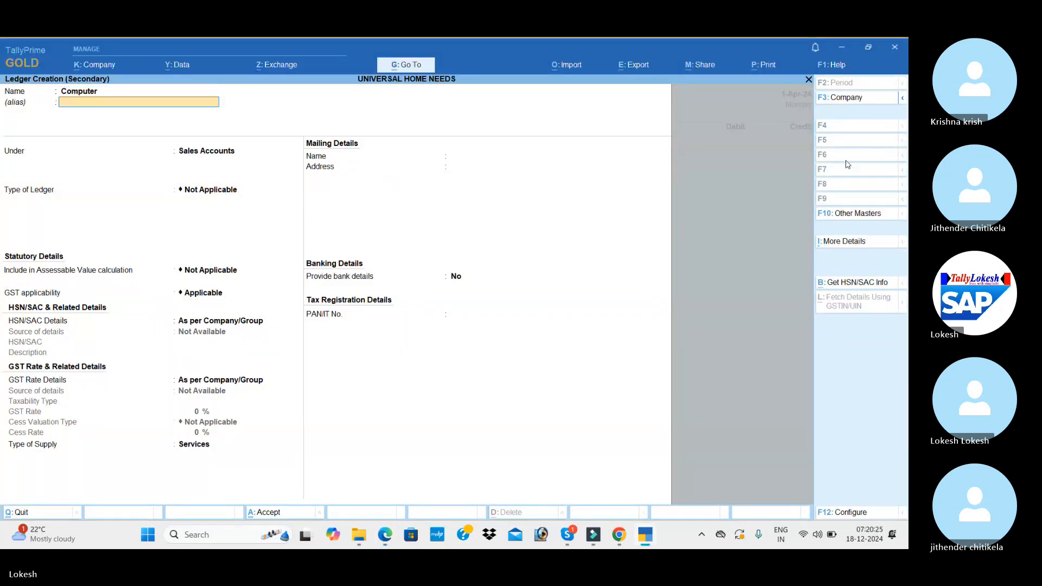
- Place the Computer ledger under Fixed Assets and save it with the remaining default details
{"action": "key", "text": "Return"}
{"action": "type", "text": "f"}
{"action": "key", "text": "Return"}
{"action": "key", "text": "Return"}
{"action": "key", "text": "Return"}
{"action": "key", "text": "Return"}
{"action": "key", "text": "Return"}
{"action": "key", "text": "Return"}
{"action": "key", "text": "Return"}
{"action": "key", "text": "Return"}
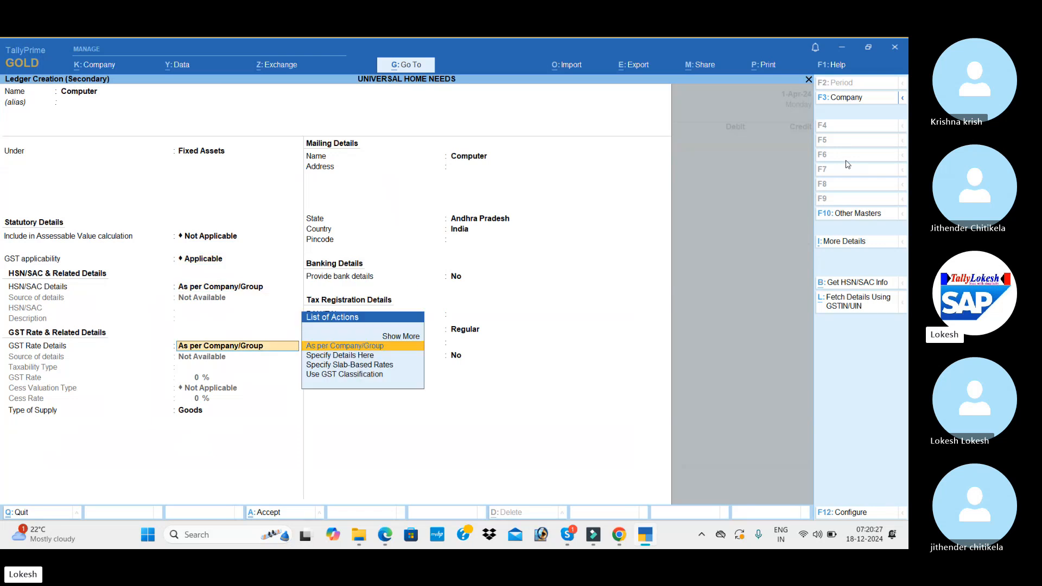
{"action": "key", "text": "Return"}
{"action": "key", "text": "Return"}
{"action": "key", "text": "Return"}
{"action": "key", "text": "Return"}
{"action": "key", "text": "Return"}
{"action": "key", "text": "Return"}
{"action": "key", "text": "Return"}
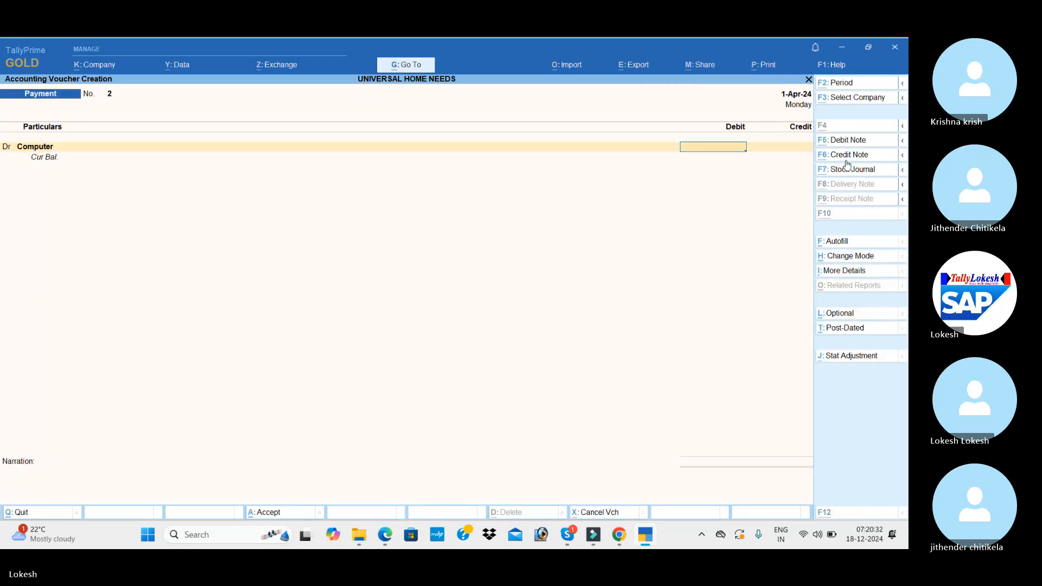
- Check the computer purchase amount in the problem PDF and debit Computer with 35,000 in the payment voucher
{"action": "key", "text": "alt+Tab"}
{"action": "key", "text": "alt+Tab"}
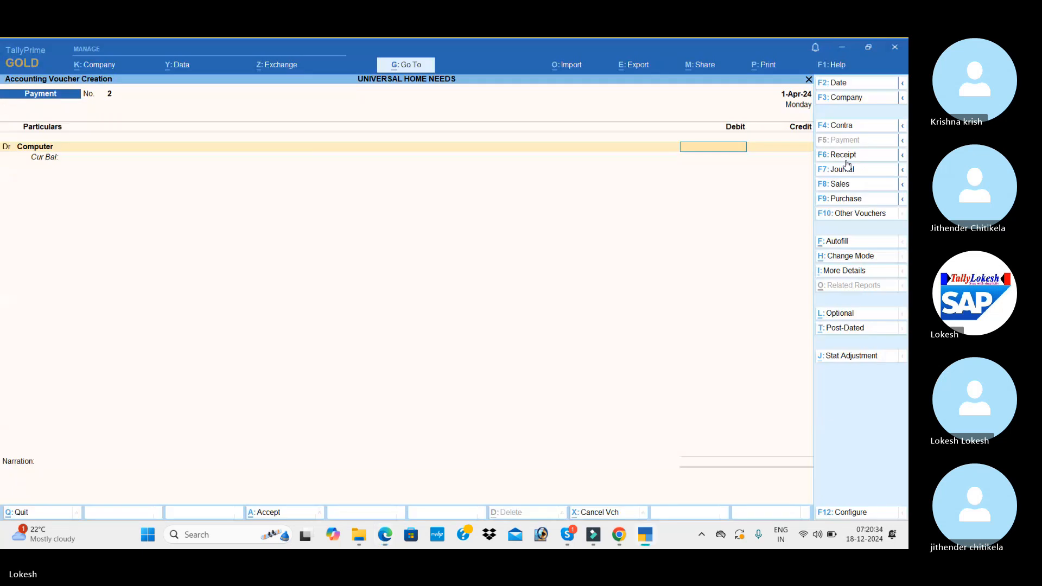
{"action": "type", "text": "35000"}
{"action": "key", "text": "Return"}
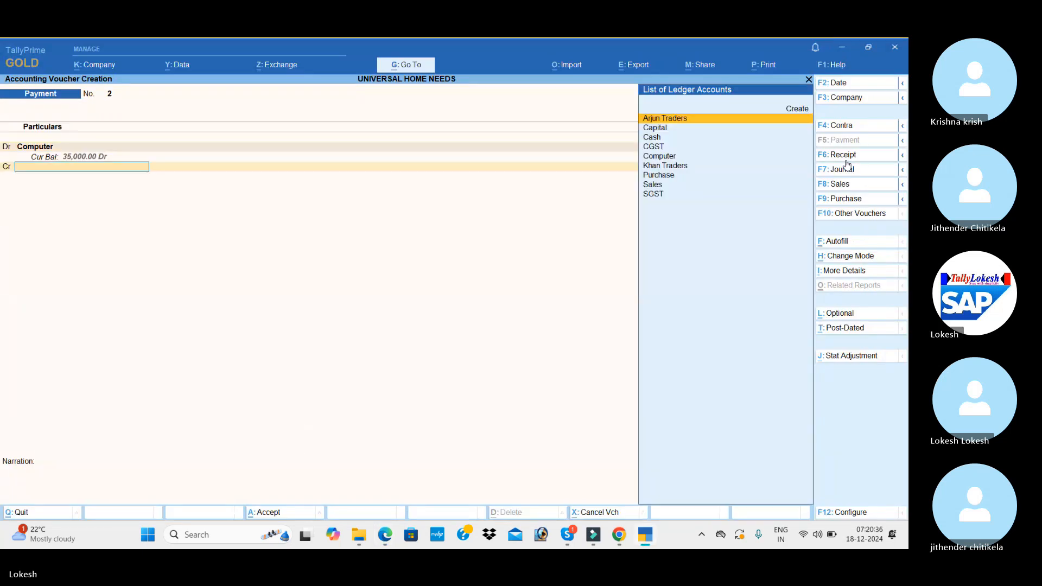
- Credit Cash for the computer purchase and save the payment voucher without a narration
{"action": "key", "text": "Down"}
{"action": "key", "text": "Down"}
{"action": "key", "text": "Return"}
{"action": "key", "text": "Return"}
{"action": "key", "text": "Return"}
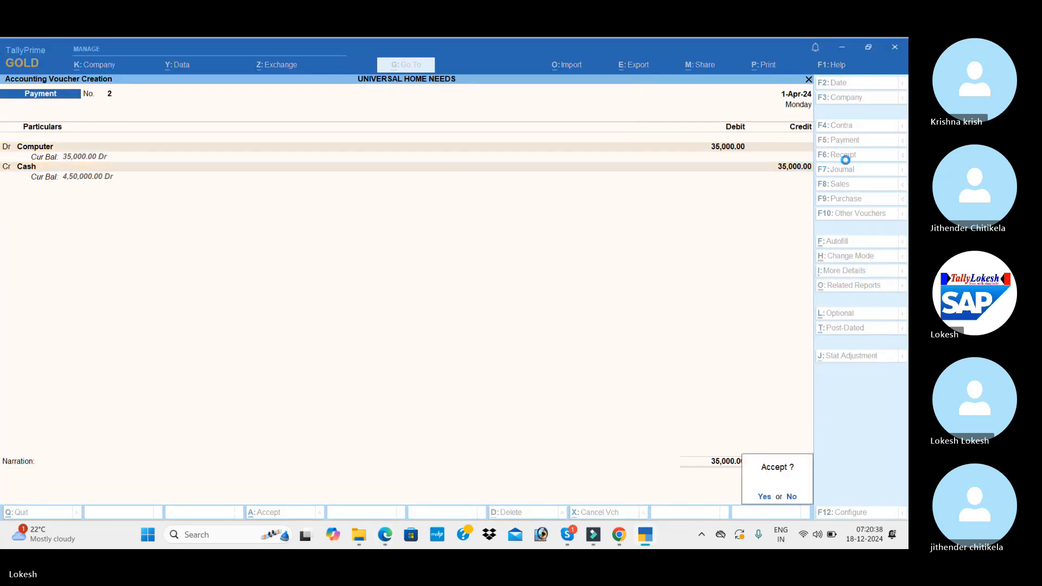
{"action": "key", "text": "Return"}
- Check the next transaction in the problem PDF and create a Godown Rent ledger under Direct Expenses, keeping the other defaults
{"action": "key", "text": "alt+Tab"}
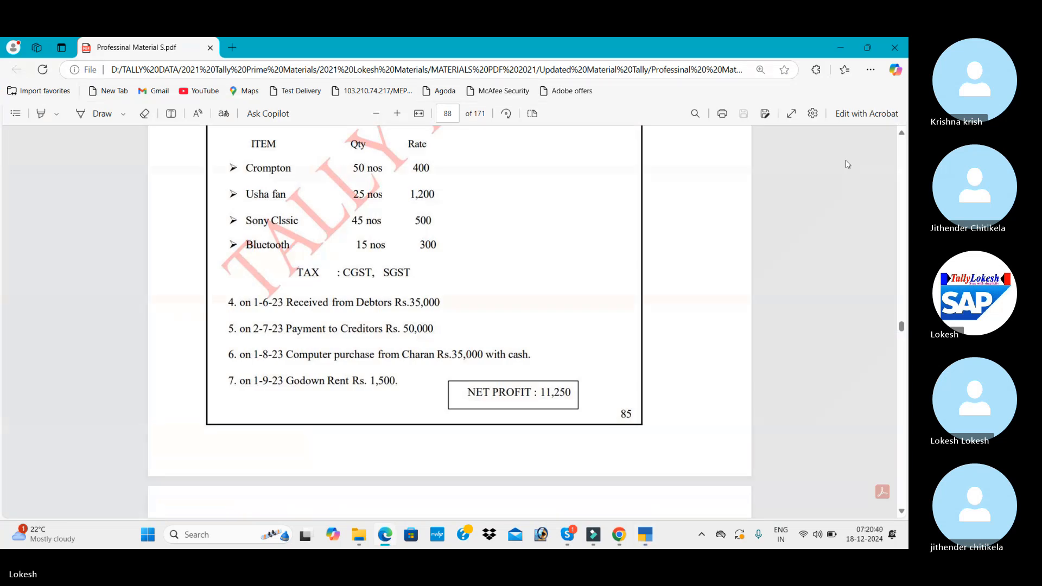
{"action": "key", "text": "alt+Tab"}
{"action": "key", "text": "alt+c"}
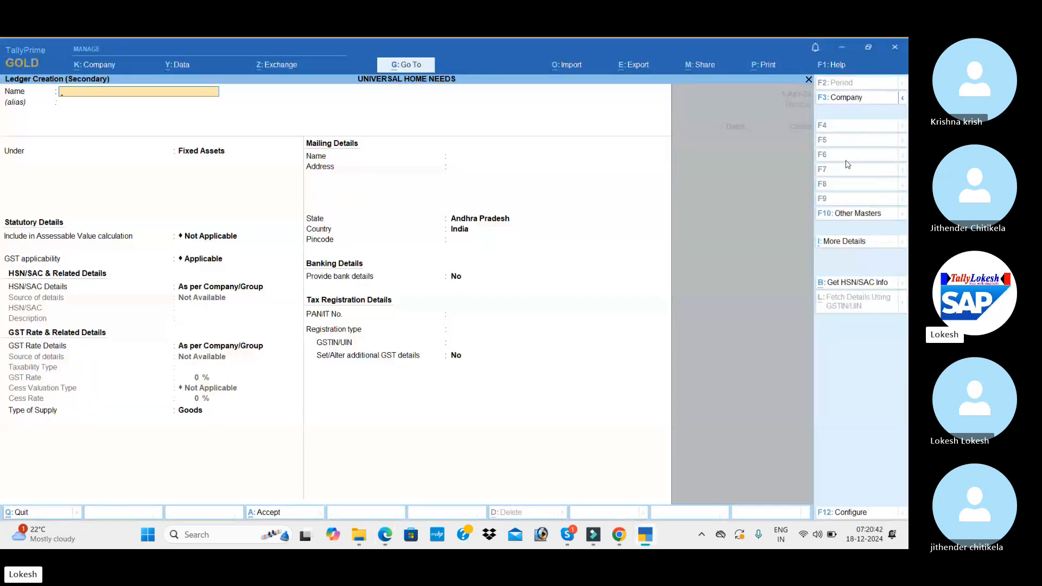
{"action": "type", "text": "Godown Rent"}
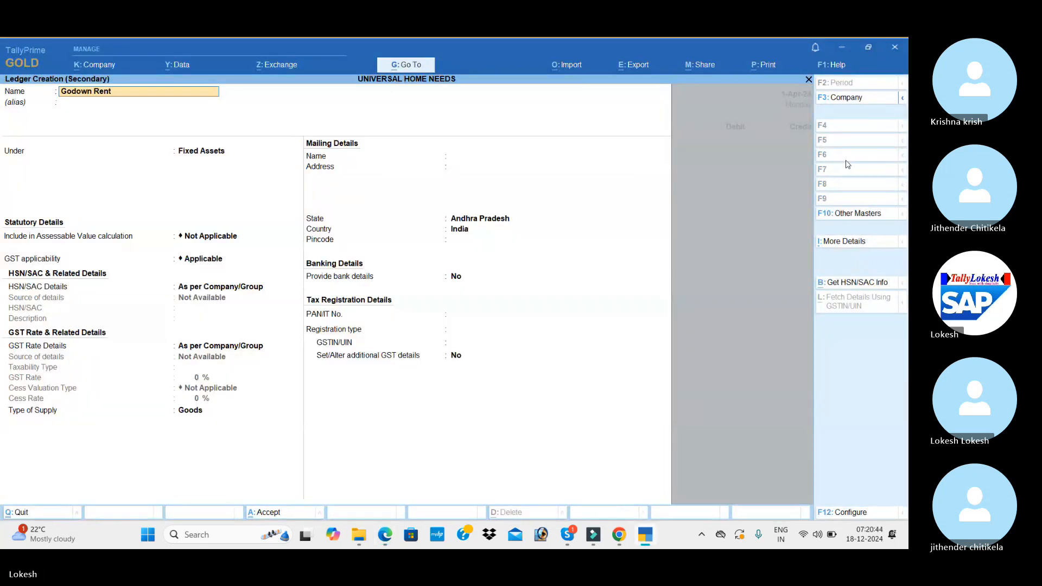
{"action": "key", "text": "Return"}
{"action": "type", "text": "Di"}
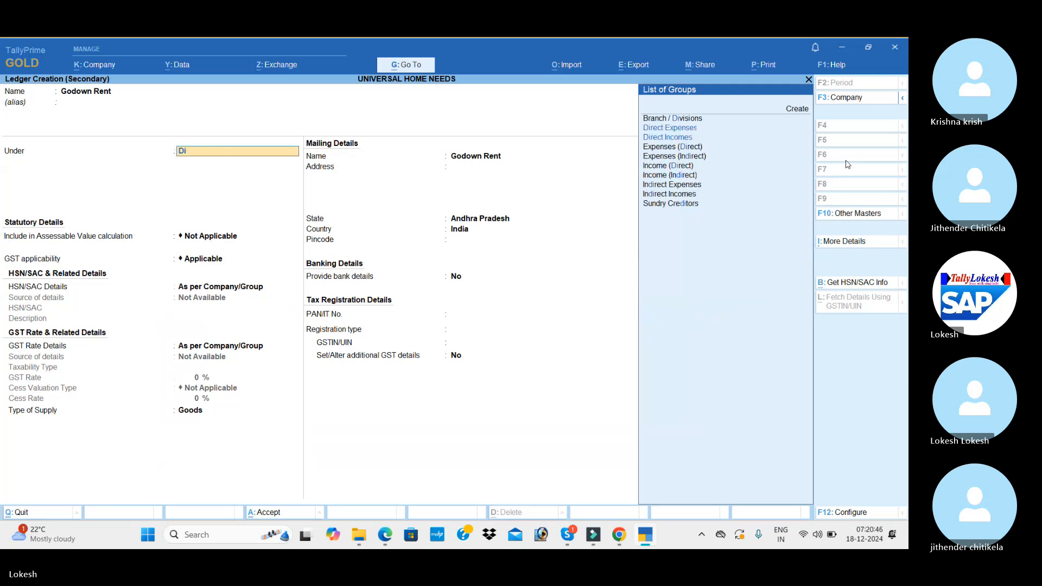
{"action": "key", "text": "Return"}
{"action": "key", "text": "Return"}
{"action": "key", "text": "Return"}
{"action": "key", "text": "Return"}
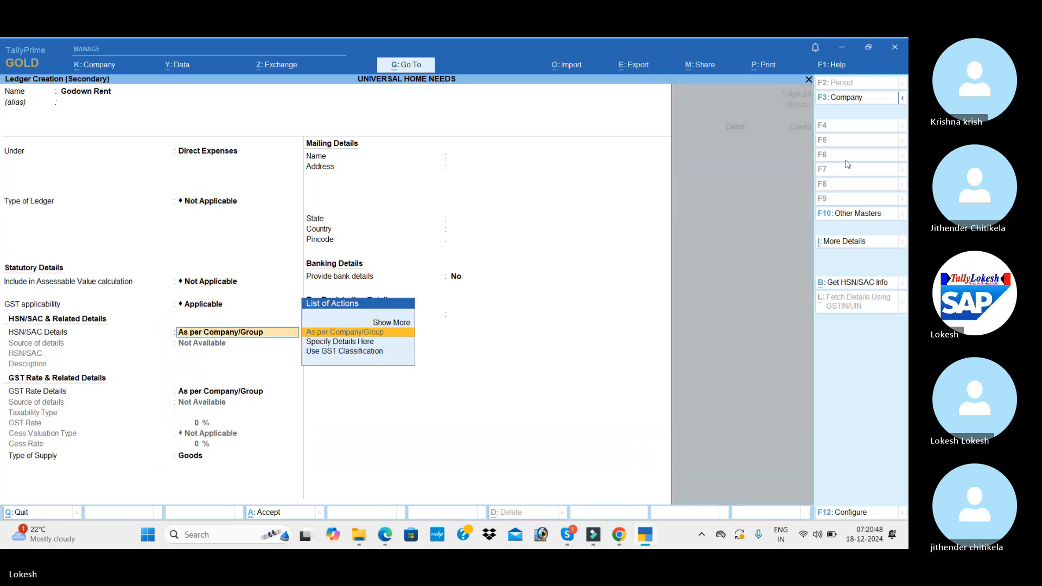
{"action": "key", "text": "Return"}
{"action": "key", "text": "Return"}
{"action": "key", "text": "Return"}
{"action": "key", "text": "Return"}
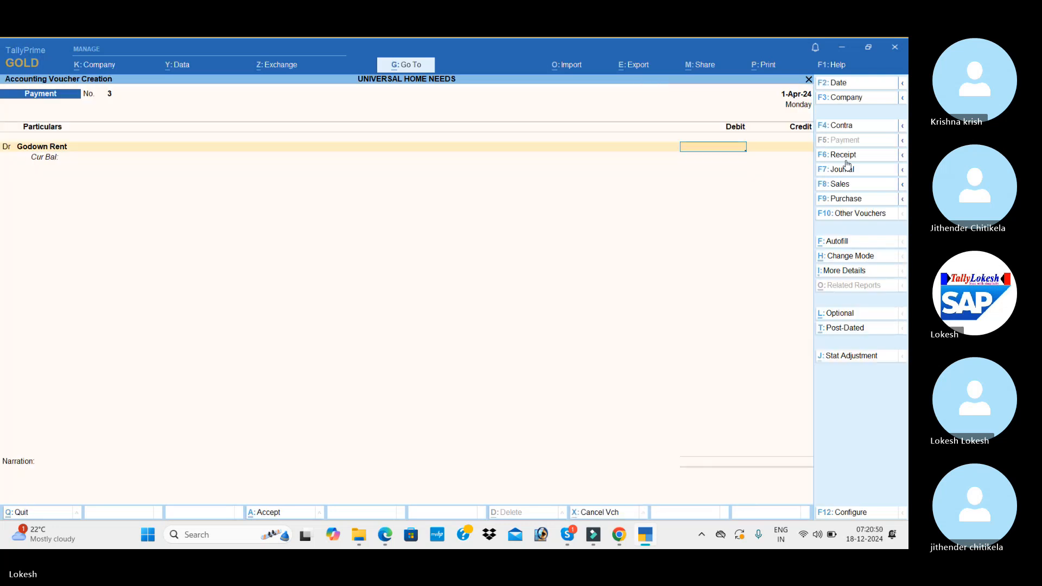
- Look up the rent amount in the problem PDF and debit Godown Rent with 1,500
{"action": "key", "text": "alt+Tab"}
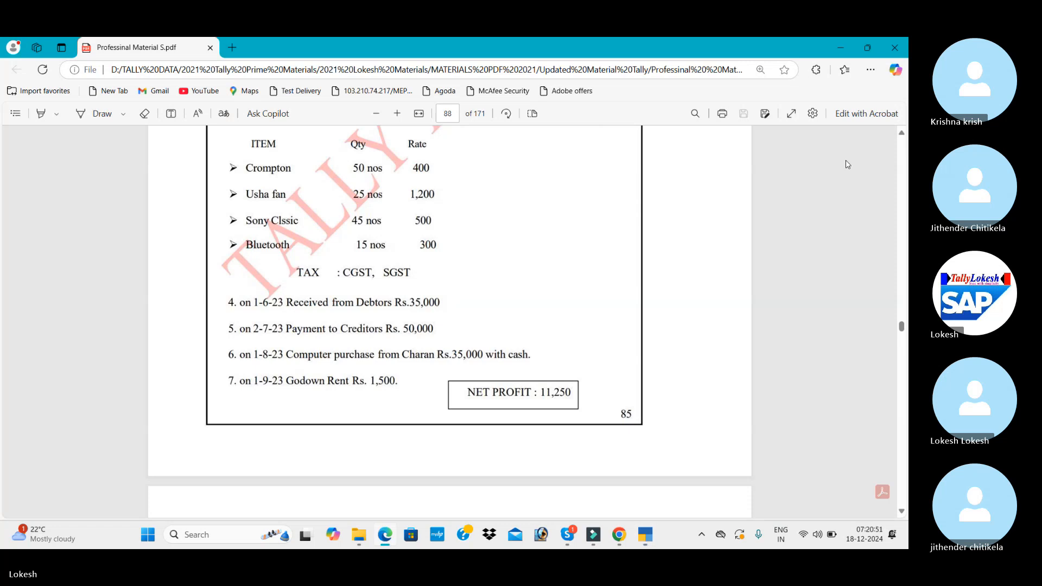
{"action": "key", "text": "alt+Tab"}
{"action": "type", "text": "1500"}
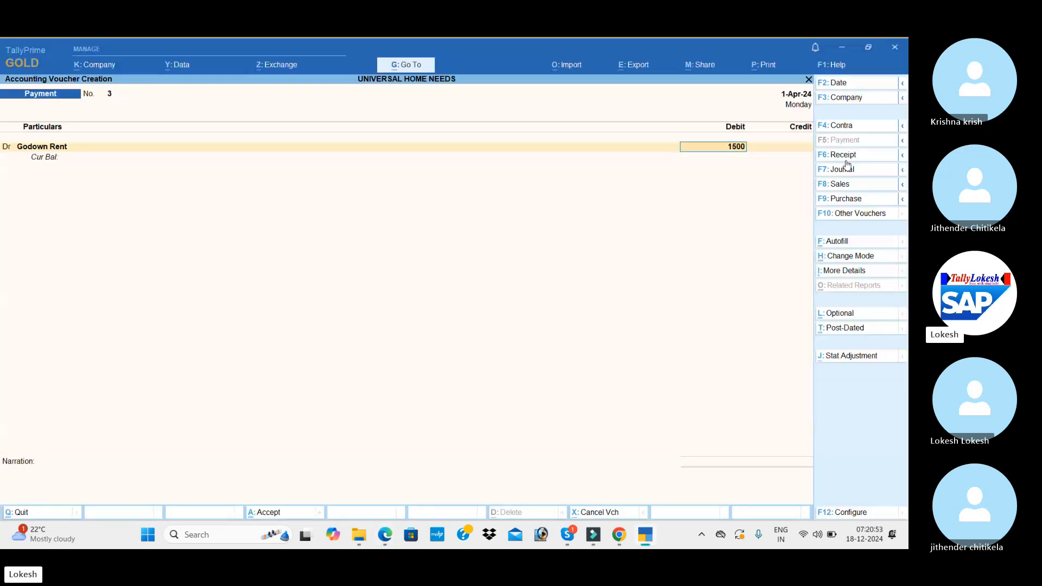
{"action": "key", "text": "Return"}
- Credit Cash for the godown rent and save the payment voucher without a narration
{"action": "key", "text": "Down"}
{"action": "key", "text": "Down"}
{"action": "key", "text": "Return"}
{"action": "key", "text": "Return"}
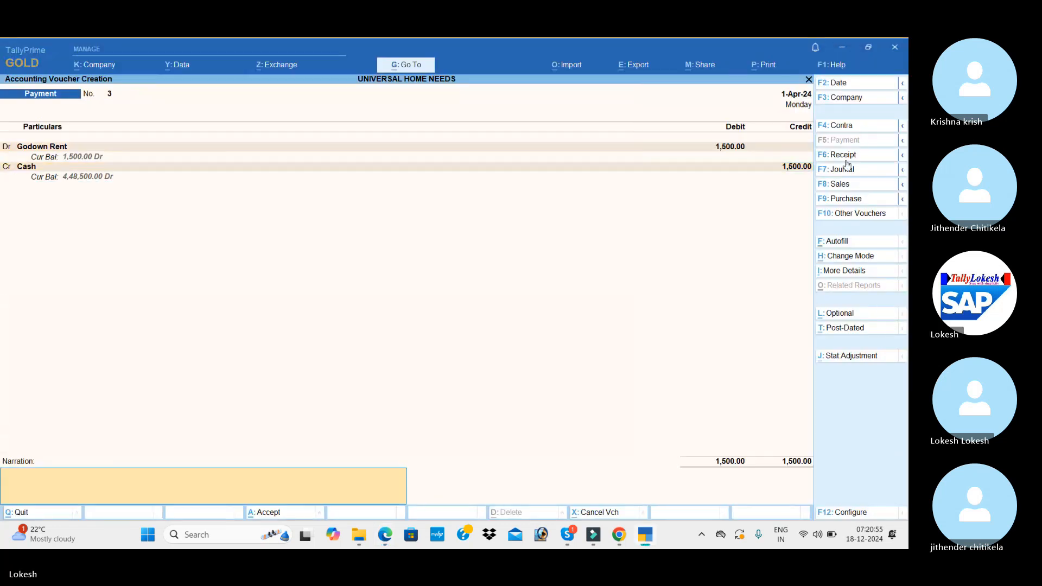
{"action": "key", "text": "Return"}
{"action": "key", "text": "Return"}
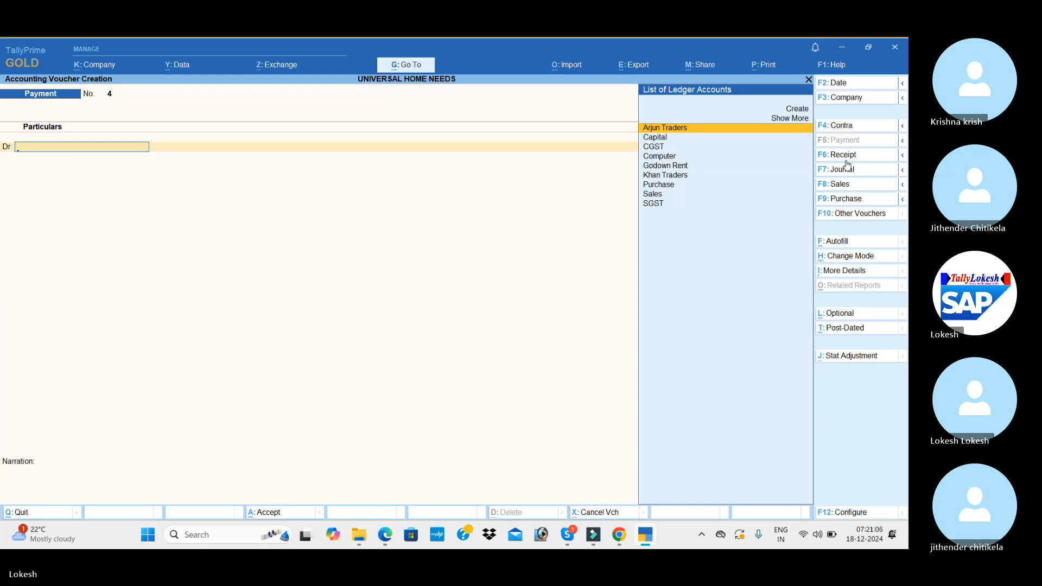
- Leave voucher entry and review the saved vouchers in the Day Book
{"action": "key", "text": "Escape"}
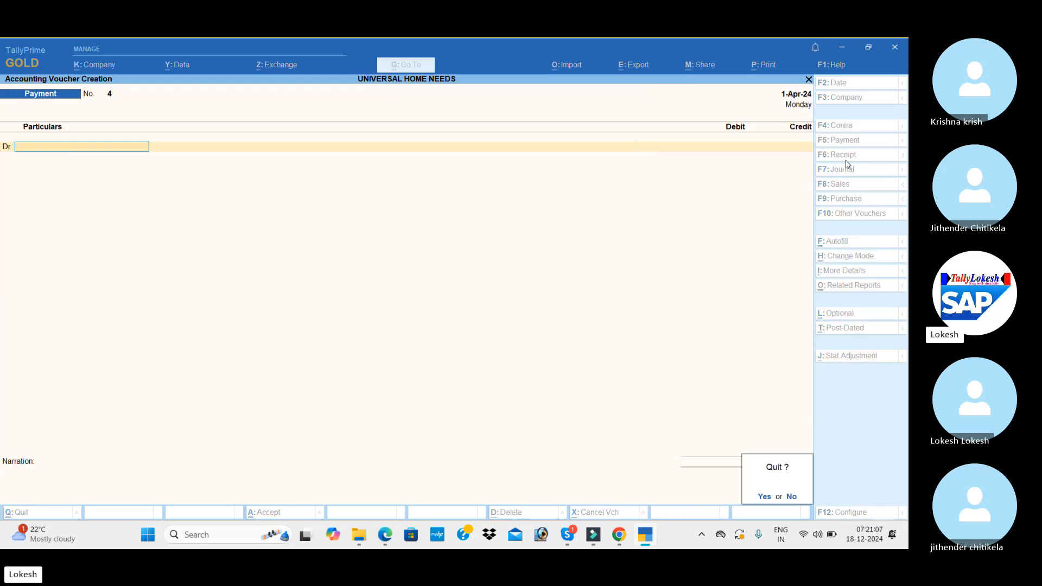
{"action": "key", "text": "y"}
{"action": "key", "text": "Down"}
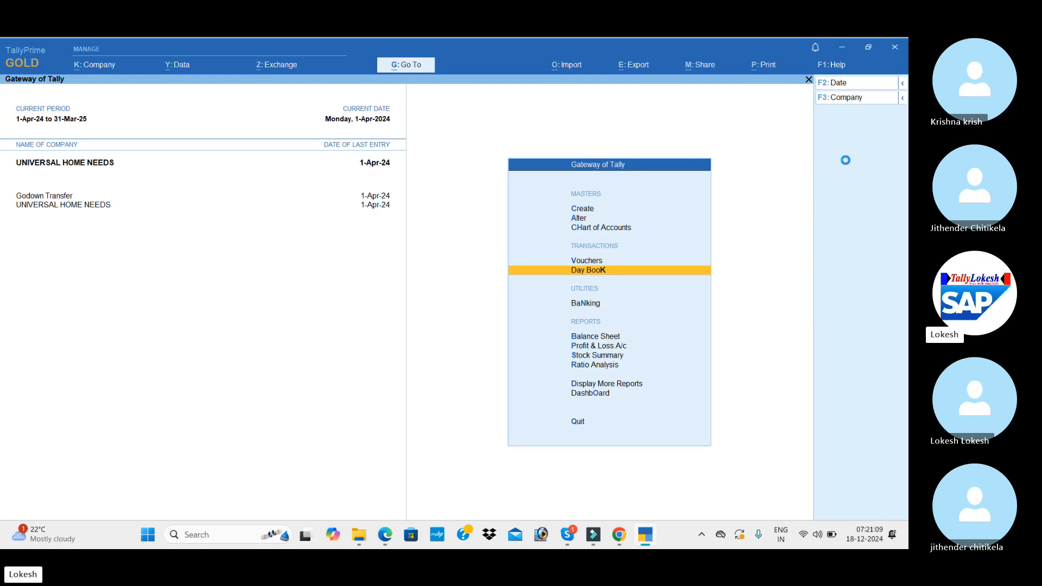
{"action": "key", "text": "Return"}
{"action": "key", "text": "Down"}
{"action": "key", "text": "Down"}
{"action": "key", "text": "Down"}
{"action": "key", "text": "Down"}
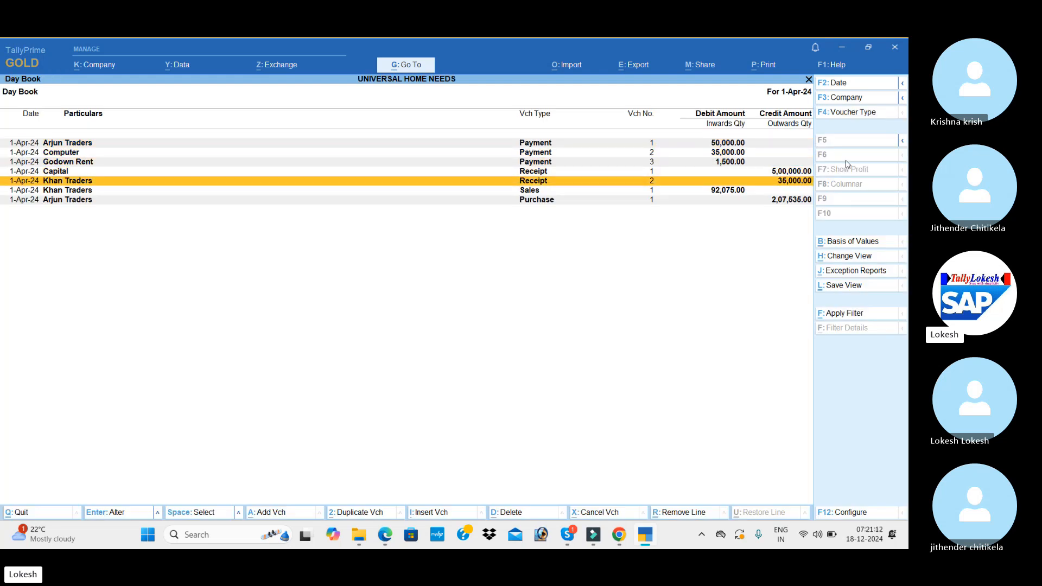
- View the Profit & Loss A/c in detailed form and go through its lines down to Nett Profit
{"action": "key", "text": "Escape"}
{"action": "key", "text": "Down"}
{"action": "key", "text": "Down"}
{"action": "key", "text": "Down"}
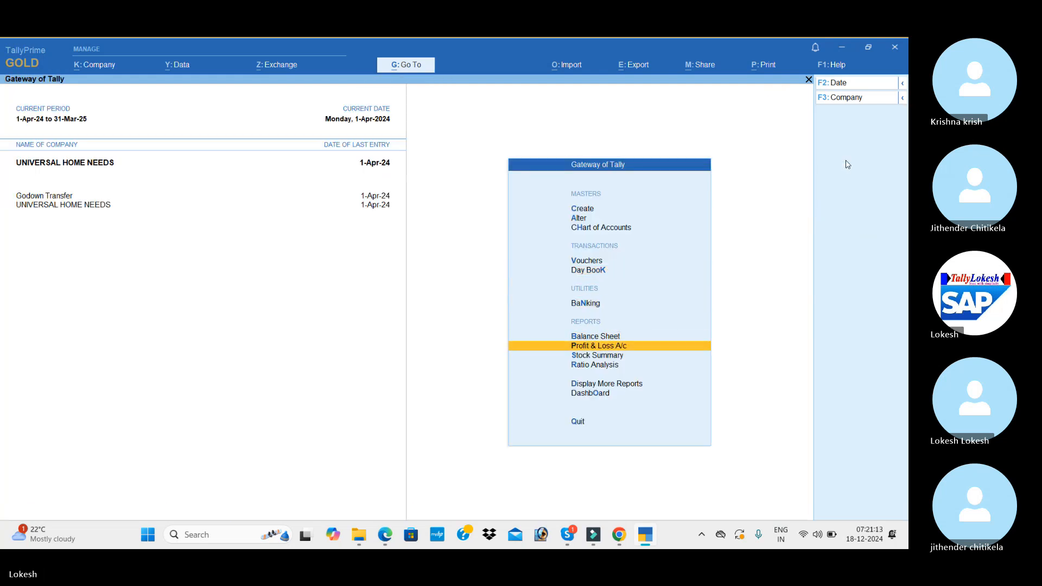
{"action": "key", "text": "Return"}
{"action": "key", "text": "alt+F5"}
{"action": "key", "text": "Down"}
{"action": "key", "text": "Down"}
{"action": "key", "text": "Down"}
{"action": "key", "text": "Down"}
{"action": "key", "text": "Down"}
{"action": "key", "text": "Down"}
{"action": "key", "text": "Down"}
{"action": "key", "text": "Down"}
{"action": "key", "text": "Down"}
{"action": "key", "text": "Down"}
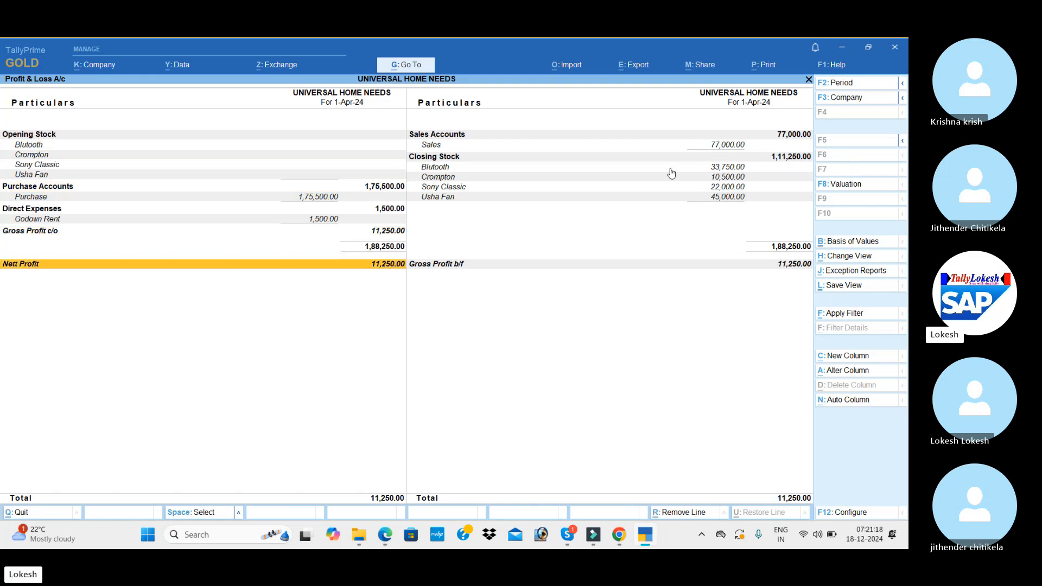
- Compare the report's net profit with the net profit given in the problem PDF
{"action": "key", "text": "alt+Tab"}
{"action": "left_click", "coordinate": [411, 259]}
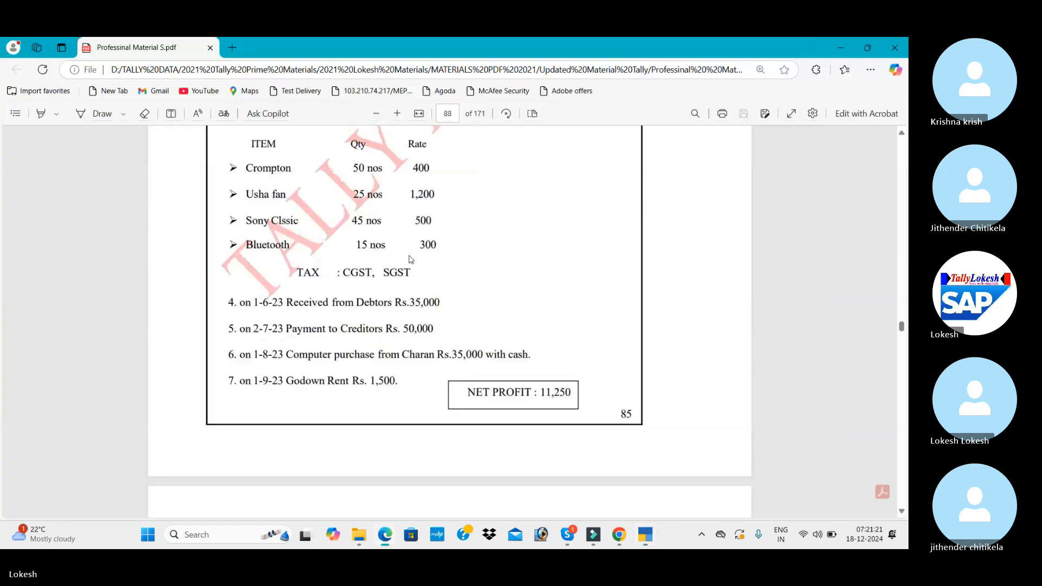
{"action": "key", "text": "alt+Tab"}
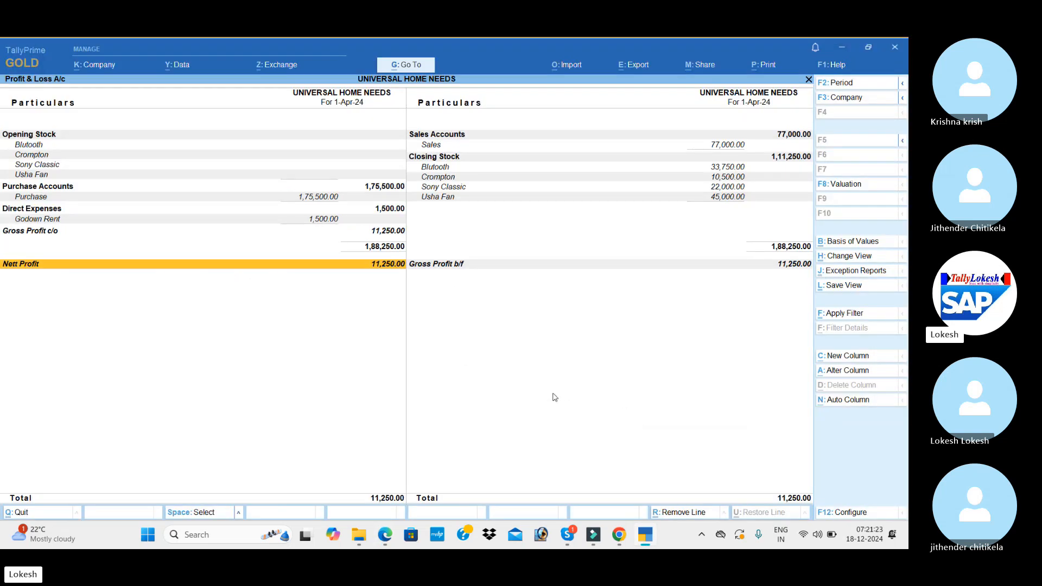
- Open the Stock Summary and configure it to show goods inwards and goods outwards
{"action": "key", "text": "Escape"}
{"action": "key", "text": "Down"}
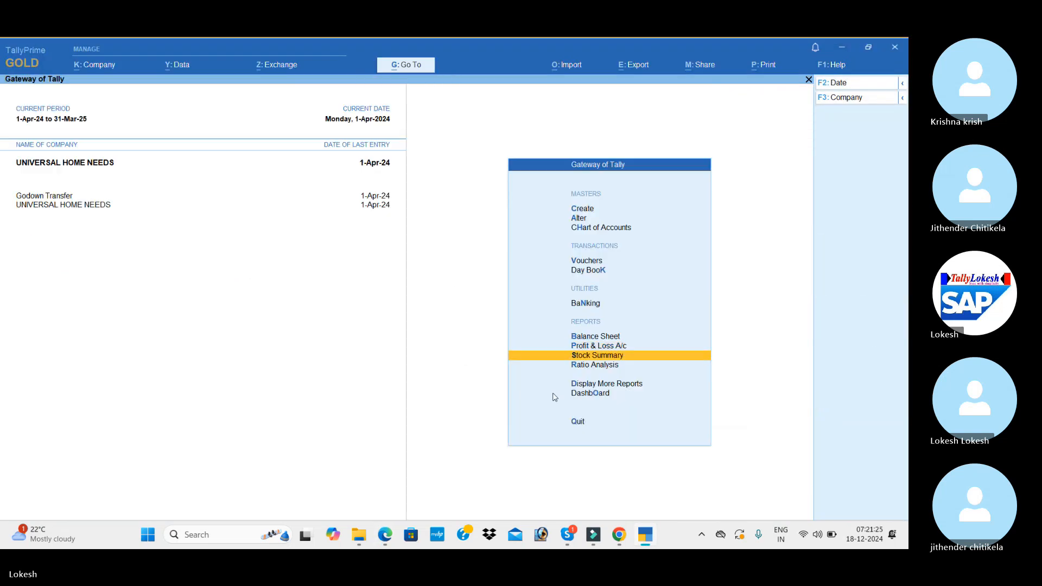
{"action": "key", "text": "Return"}
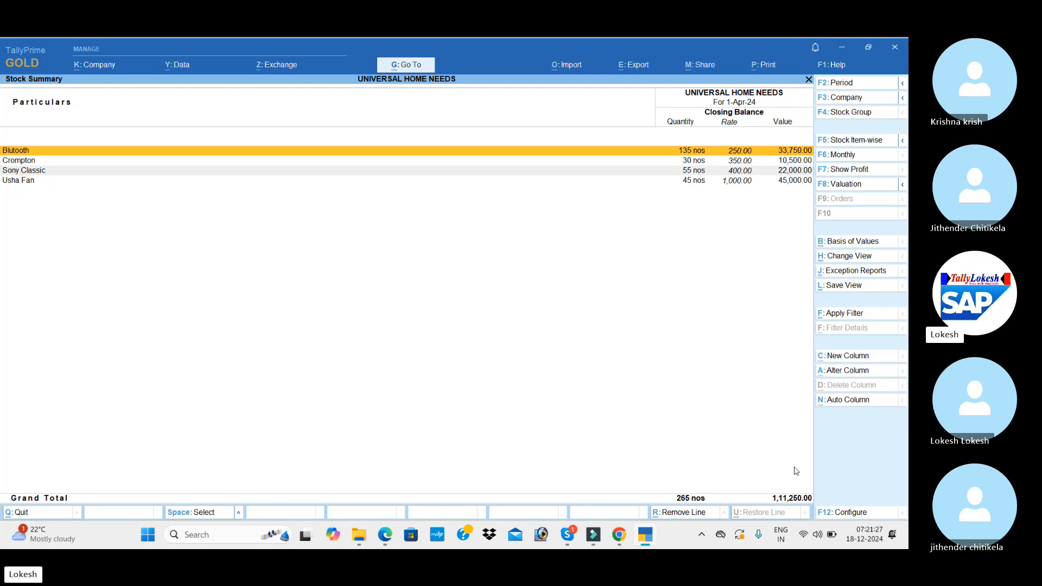
{"action": "left_click", "coordinate": [857, 513]}
{"action": "key", "text": "Return"}
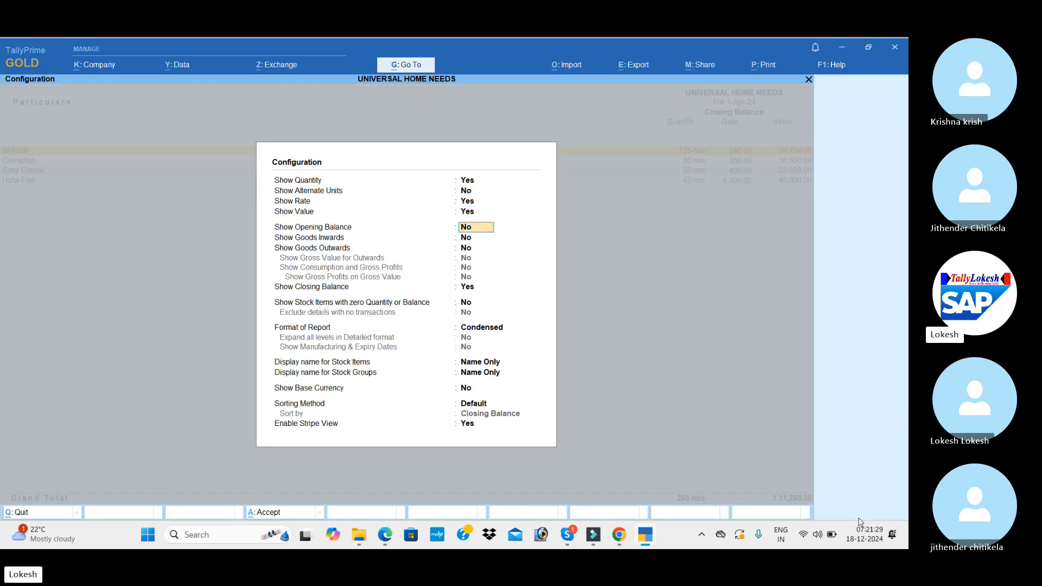
{"action": "key", "text": "Return"}
{"action": "type", "text": "y"}
{"action": "key", "text": "Return"}
{"action": "type", "text": "y"}
{"action": "key", "text": "Return"}
{"action": "key", "text": "Return"}
{"action": "key", "text": "Return"}
{"action": "key", "text": "Return"}
{"action": "key", "text": "Return"}
{"action": "key", "text": "Return"}
{"action": "key", "text": "Return"}
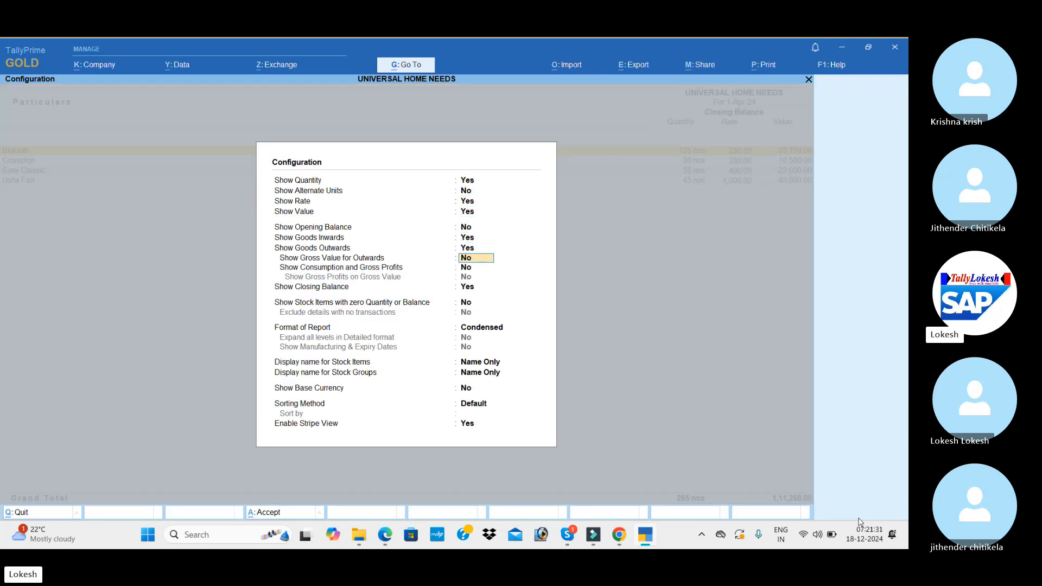
{"action": "key", "text": "Return"}
{"action": "key", "text": "Return"}
{"action": "key", "text": "Return"}
{"action": "key", "text": "Return"}
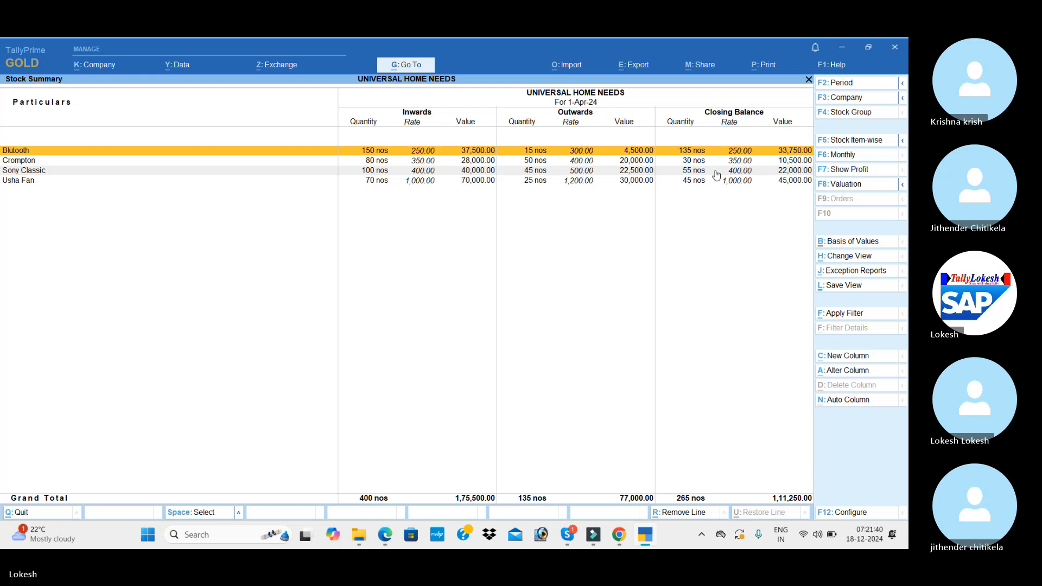
- Close the Stock Summary and view the company's Dashboard
{"action": "key", "text": "Escape"}
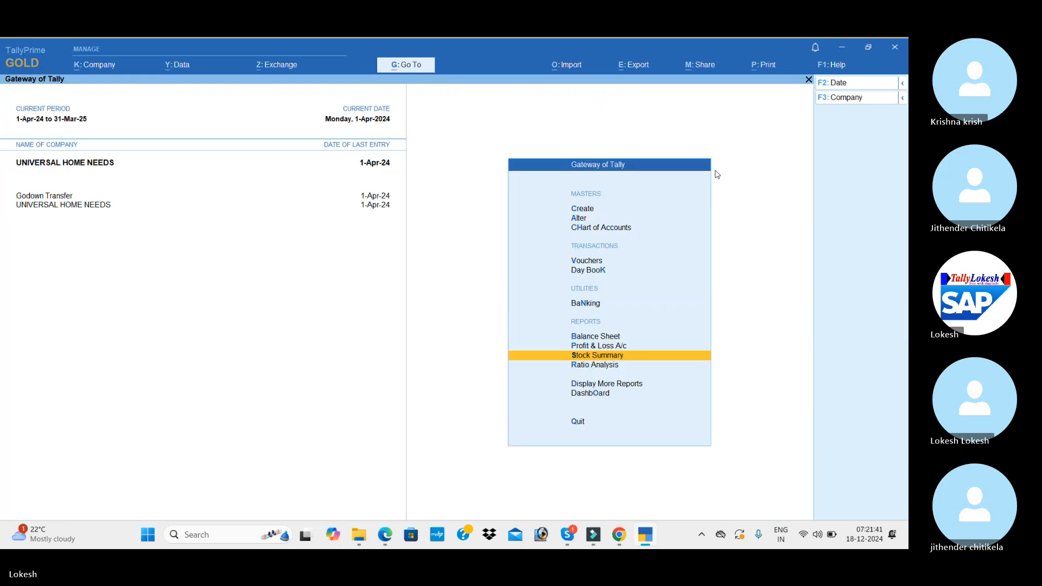
{"action": "key", "text": "Down"}
{"action": "key", "text": "Down"}
{"action": "key", "text": "Down"}
{"action": "key", "text": "Return"}
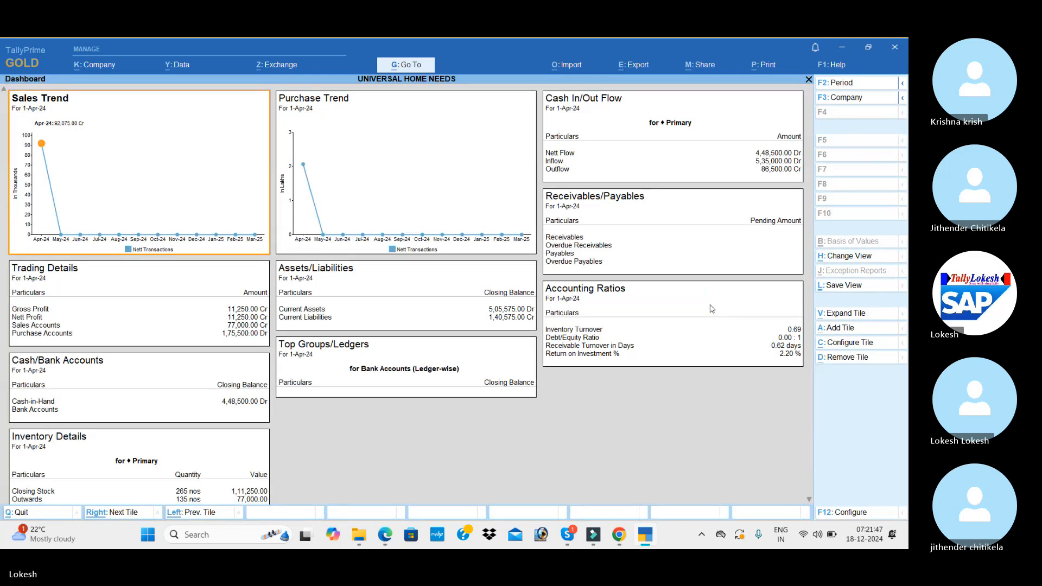
- Close the Dashboard and view the Trial Balance in detailed form
{"action": "key", "text": "Escape"}
{"action": "key", "text": "Up"}
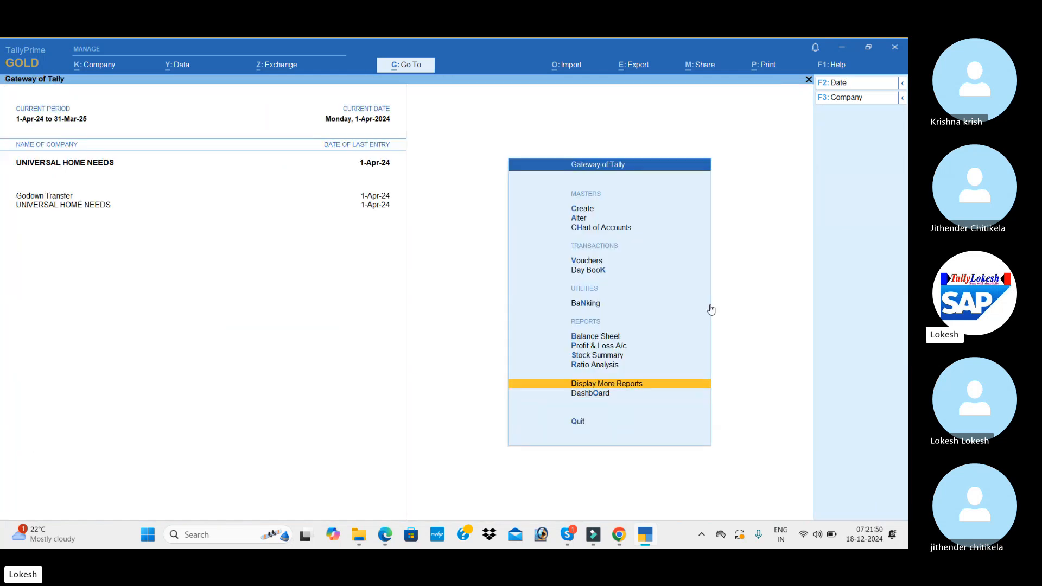
{"action": "key", "text": "Return"}
{"action": "key", "text": "Return"}
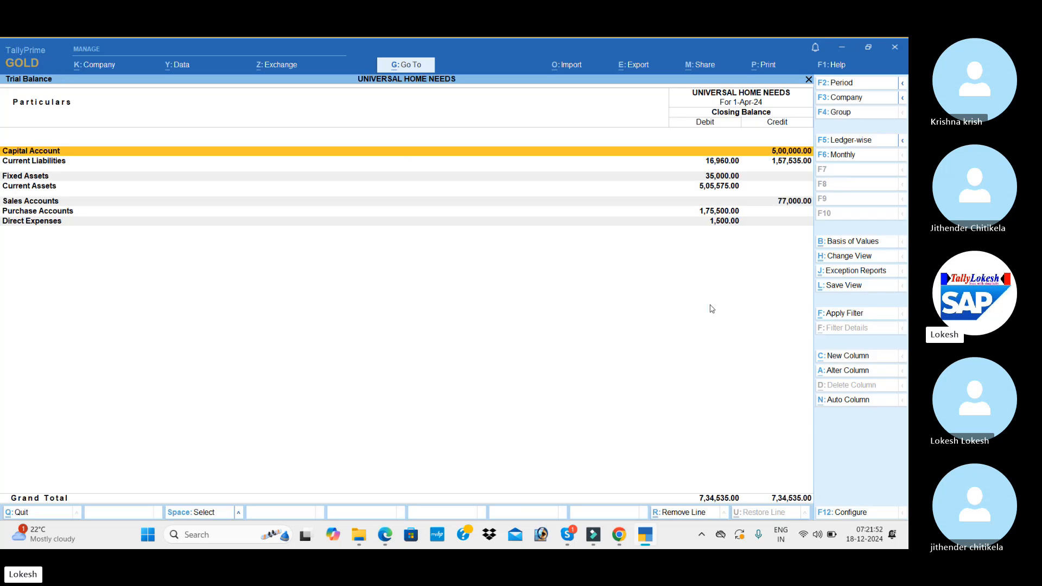
{"action": "key", "text": "alt+F5"}
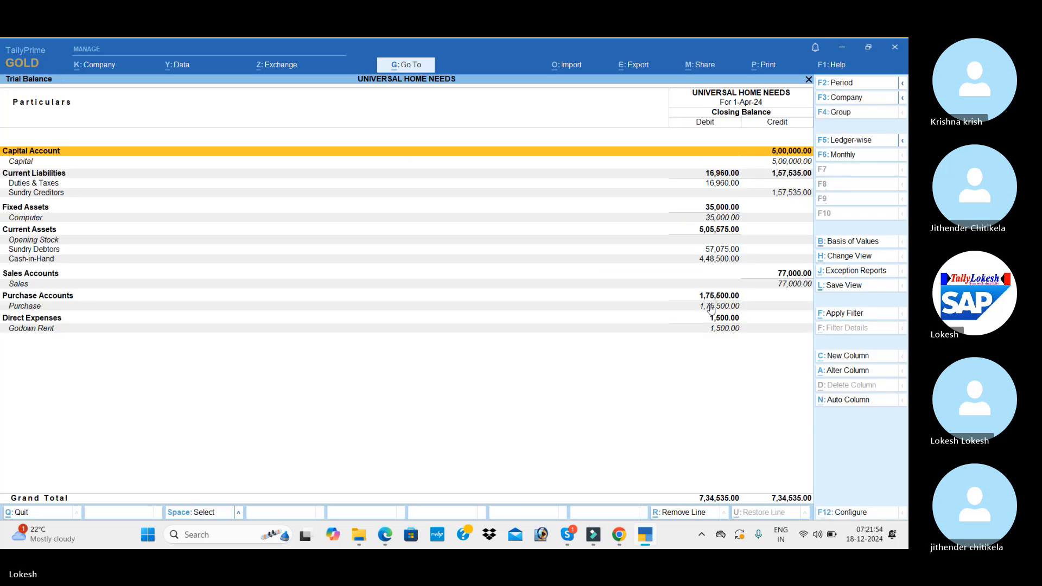
- Close the Trial Balance and open the Inventory Books report list
{"action": "key", "text": "Escape"}
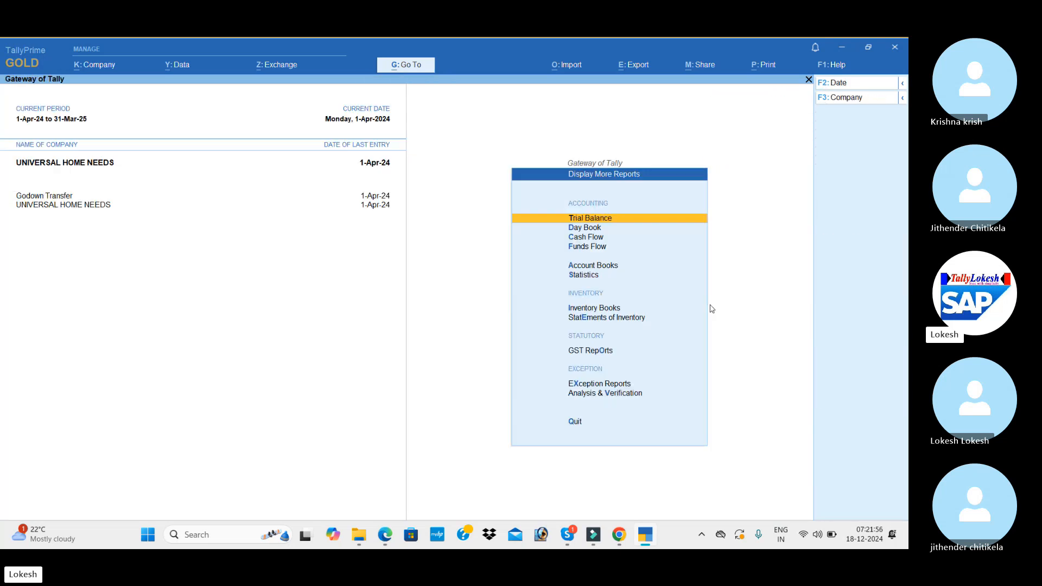
{"action": "key", "text": "Down"}
{"action": "key", "text": "Down"}
{"action": "key", "text": "Down"}
{"action": "key", "text": "Down"}
{"action": "key", "text": "Down"}
{"action": "key", "text": "Down"}
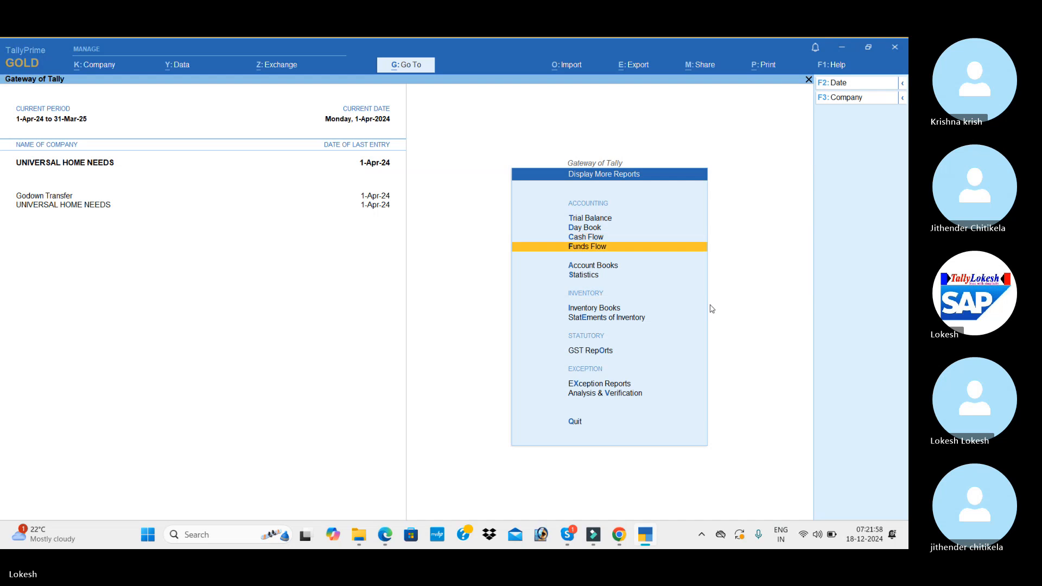
{"action": "key", "text": "Return"}
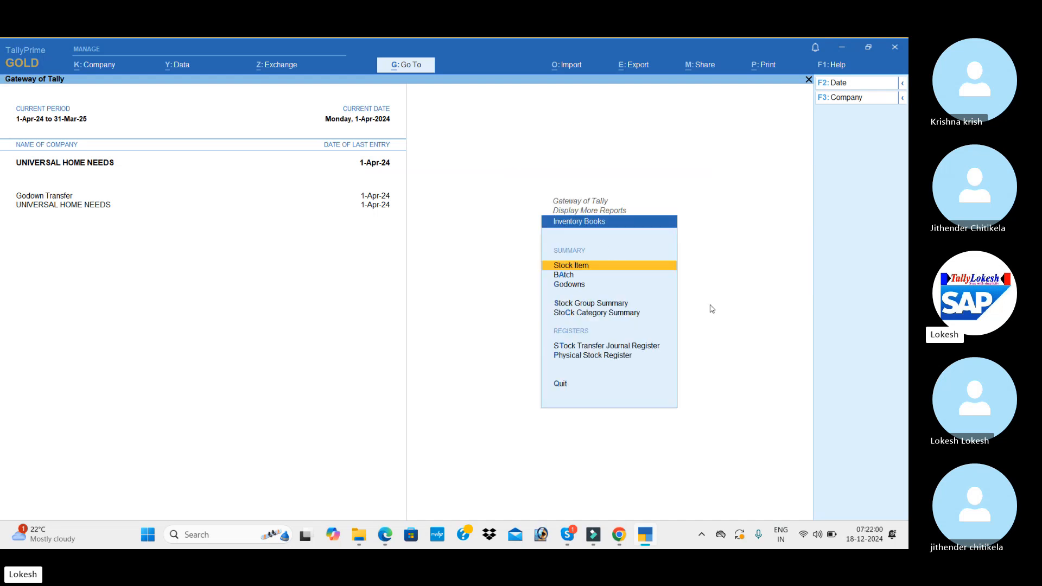
- Open the batch vouchers report for stock item Blutooth, batch 852312
{"action": "key", "text": "Down"}
{"action": "key", "text": "Return"}
{"action": "key", "text": "Return"}
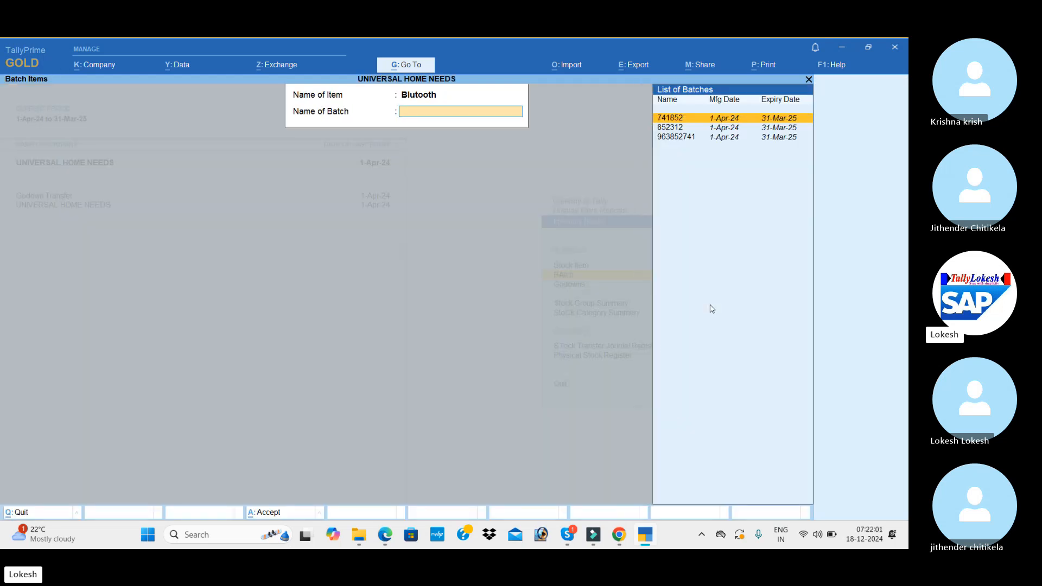
{"action": "key", "text": "Down"}
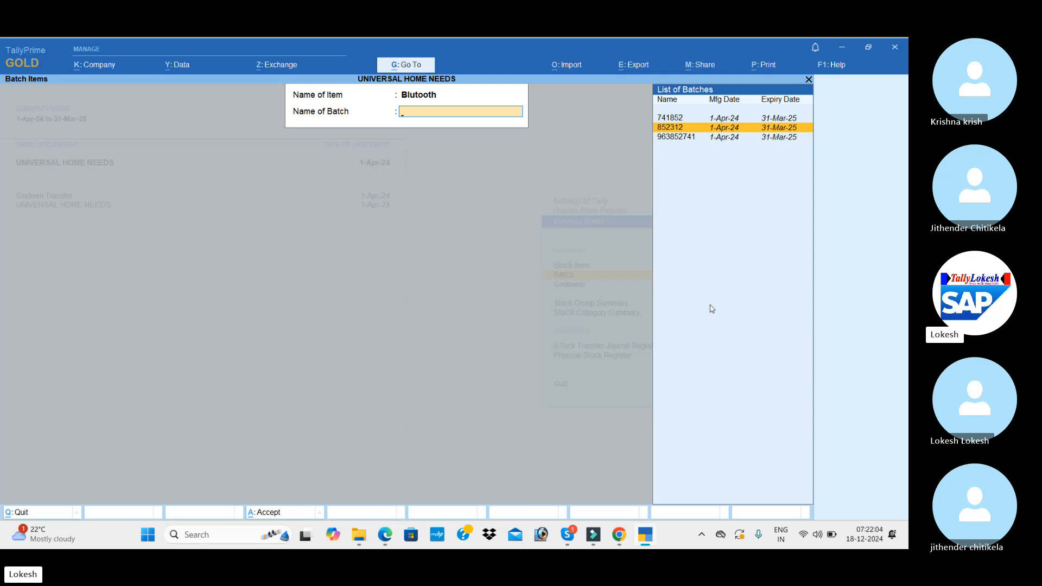
{"action": "key", "text": "Return"}
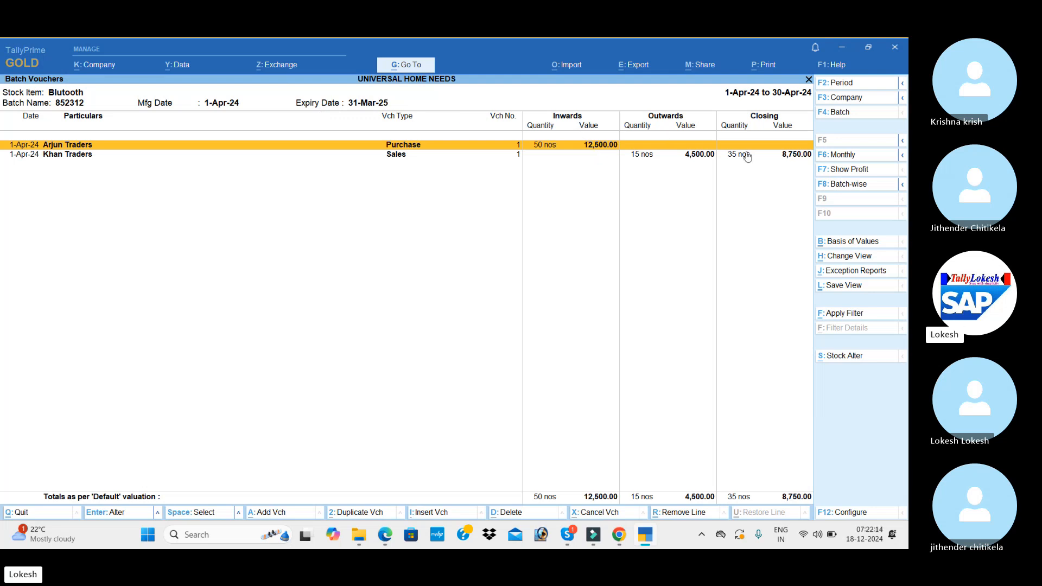
- View the batch vouchers of Blutooth's other two batches, 741852 and 963852741
{"action": "left_click", "coordinate": [841, 113]}
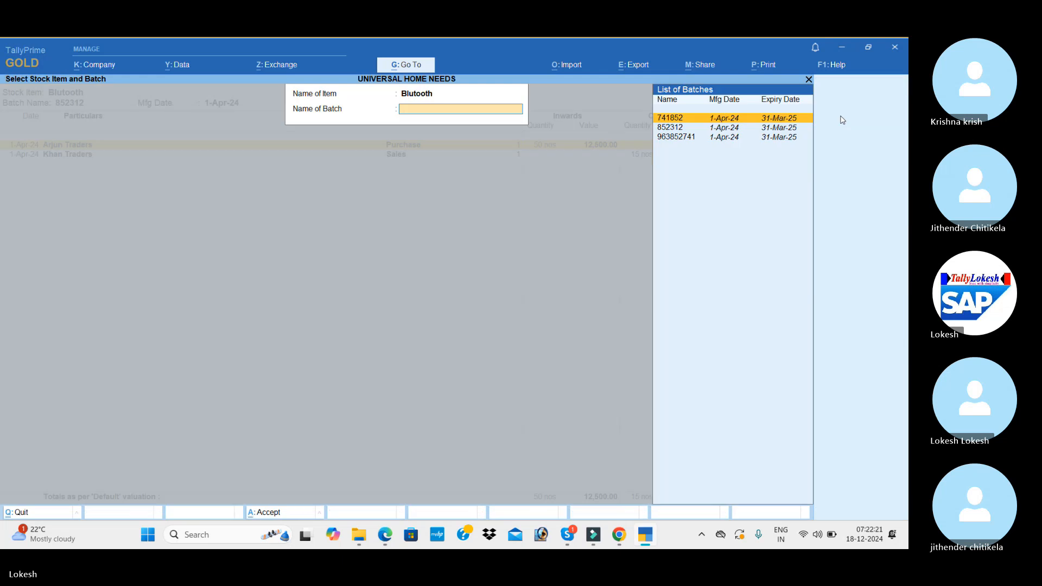
{"action": "key", "text": "Return"}
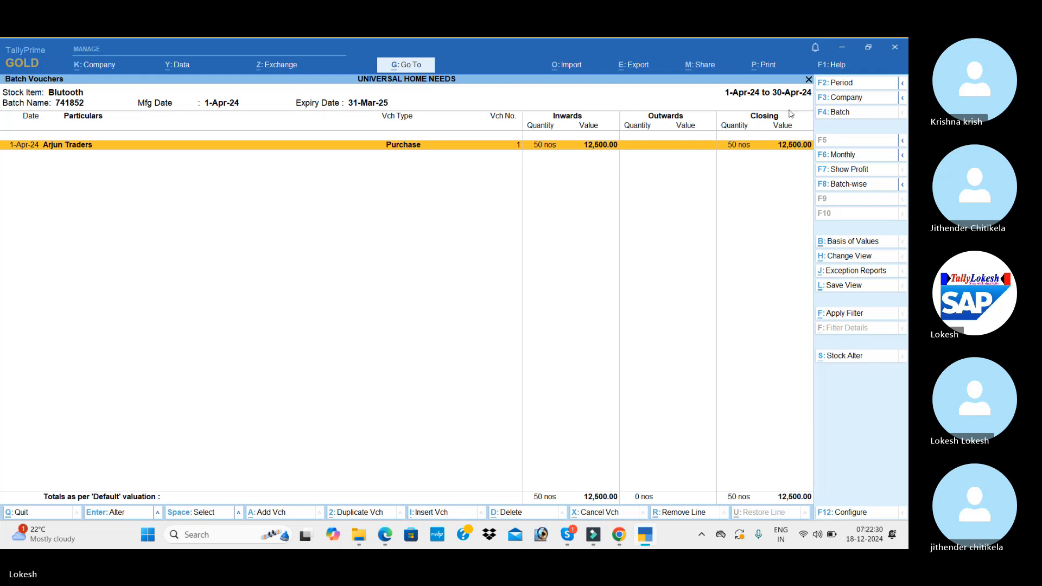
{"action": "left_click", "coordinate": [844, 113]}
{"action": "key", "text": "Down"}
{"action": "key", "text": "Down"}
{"action": "key", "text": "Return"}
- Switch the batch vouchers report to stock item Crompton, batch 985445
{"action": "left_click", "coordinate": [852, 116]}
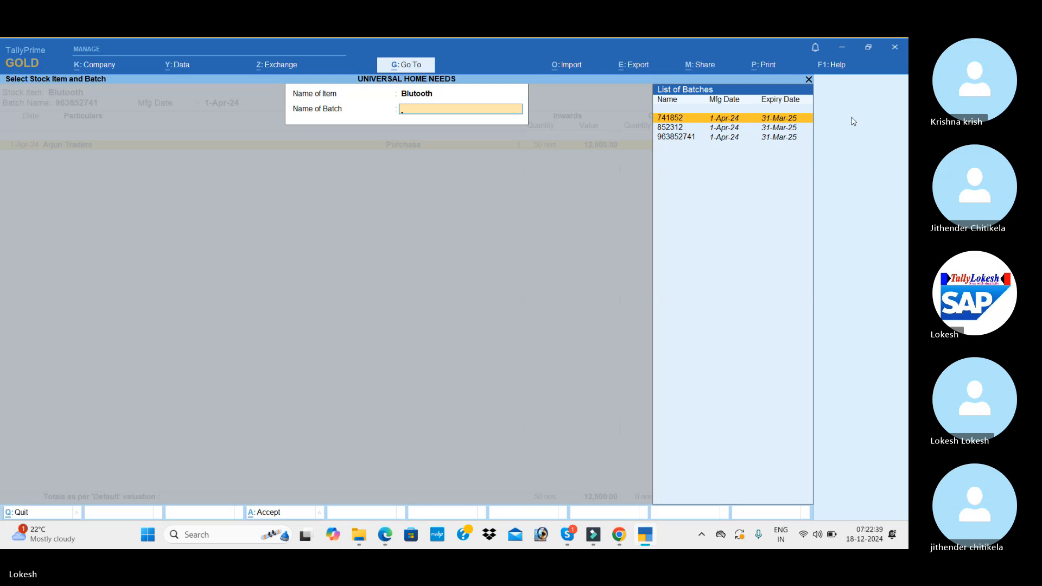
{"action": "key", "text": "BackSpace"}
{"action": "key", "text": "Down"}
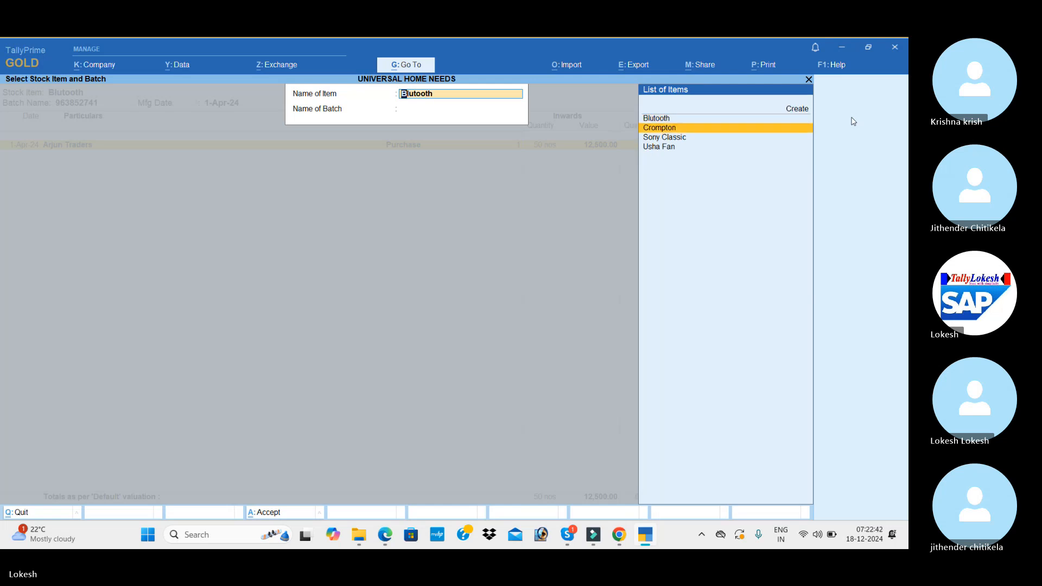
{"action": "key", "text": "Return"}
{"action": "key", "text": "Return"}
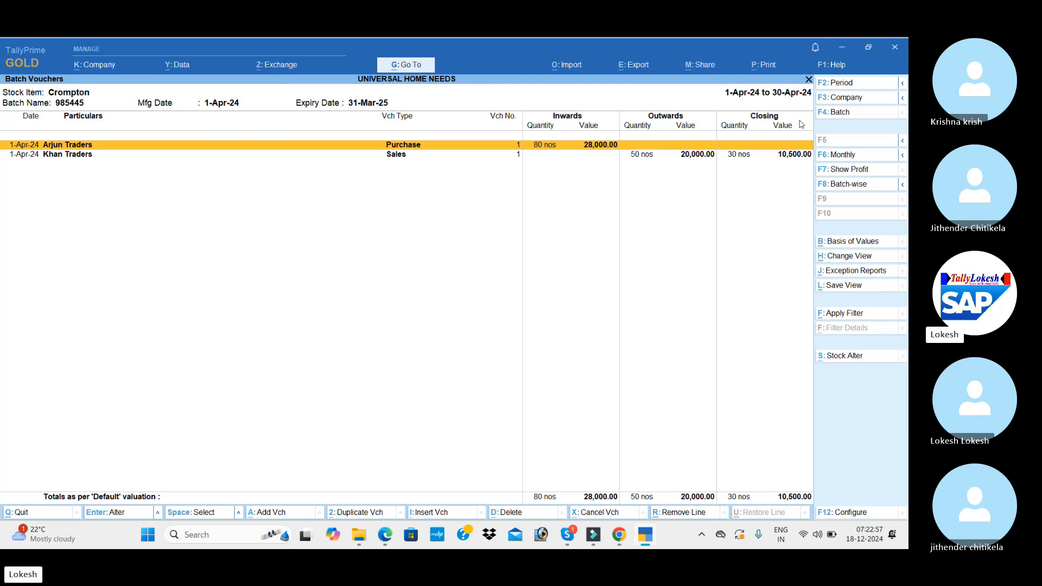
- Switch the batch vouchers report to stock item Sony Classic, batch 654124
{"action": "left_click", "coordinate": [848, 116]}
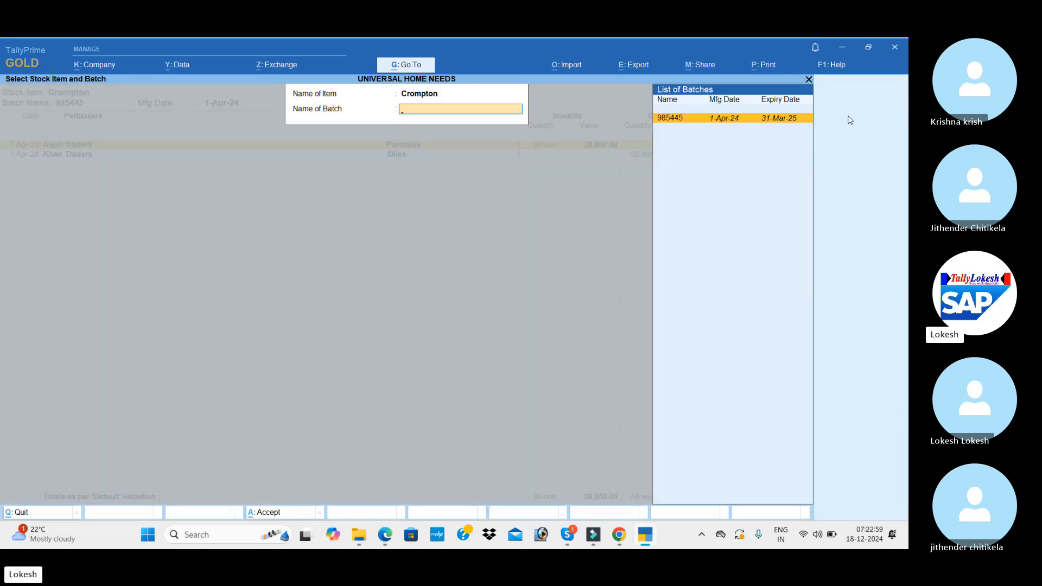
{"action": "key", "text": "BackSpace"}
{"action": "key", "text": "Down"}
{"action": "key", "text": "Return"}
{"action": "key", "text": "Return"}
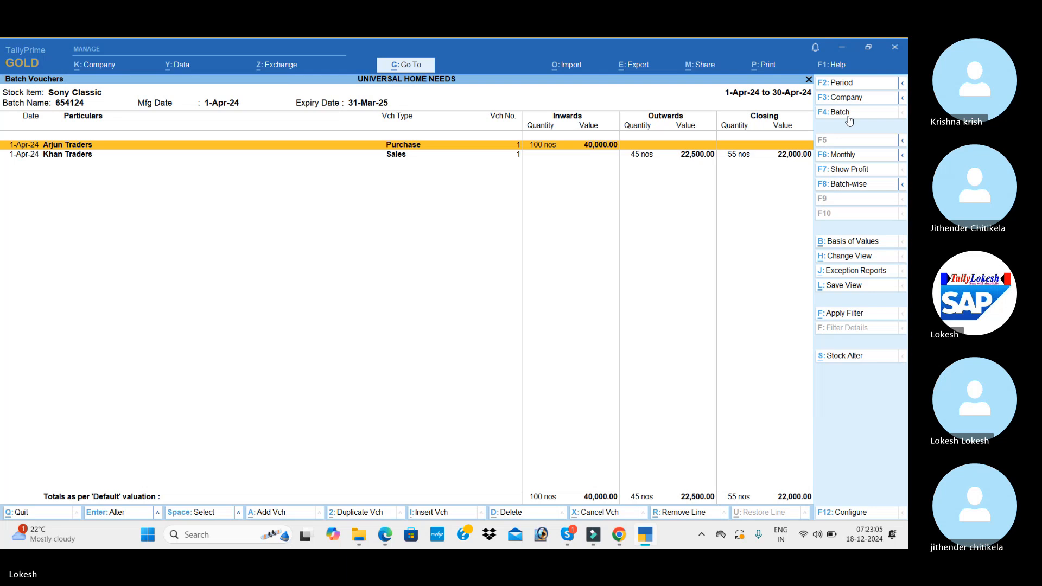
- Close the batch report and its parent report lists to return to the Gateway of Tally
{"action": "key", "text": "Escape"}
{"action": "key", "text": "Escape"}
{"action": "key", "text": "Escape"}
{"action": "key", "text": "Escape"}
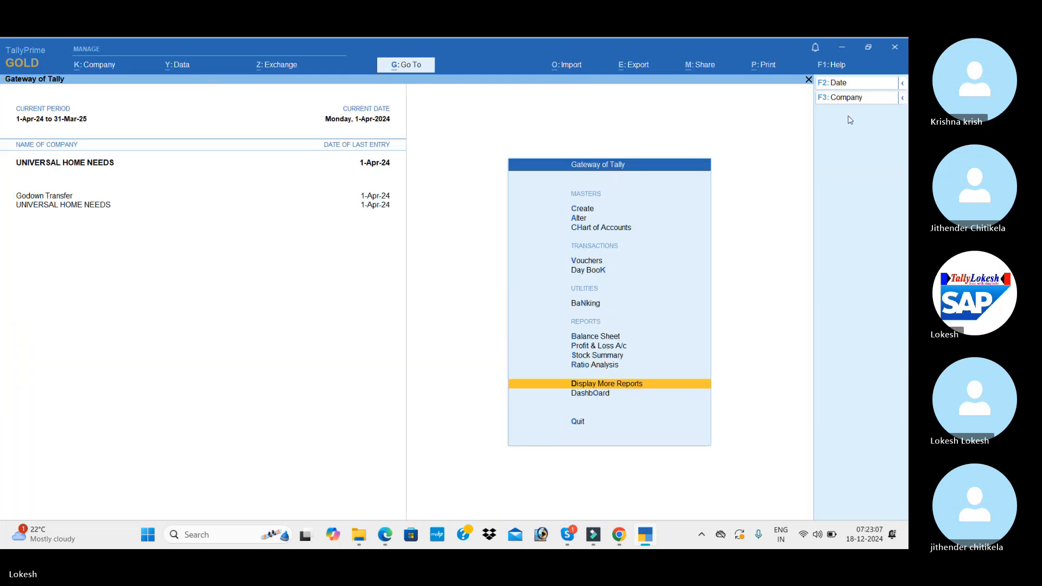
{"action": "key", "text": "Escape"}
{"action": "key", "text": "Escape"}
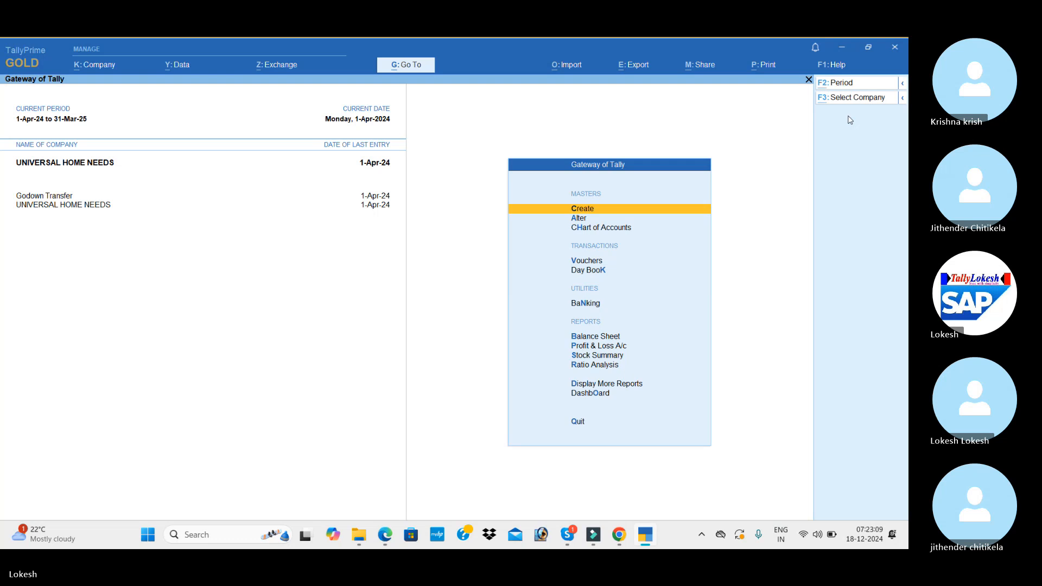
- Review the transactions and net profit in the problem PDF, and switch to the Skype call window
{"action": "key", "text": "alt+Tab"}
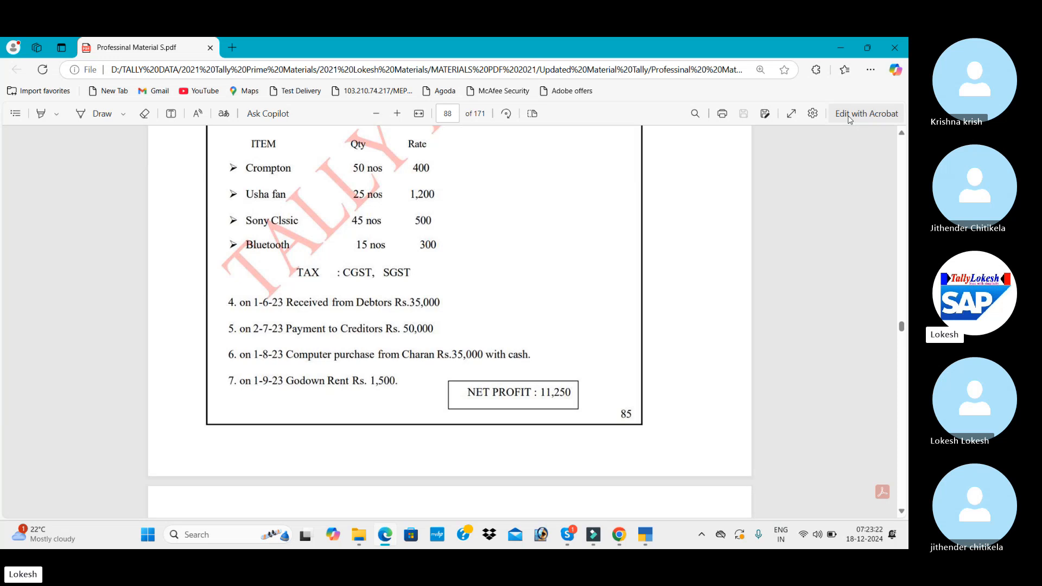
{"action": "key", "text": "alt+Tab"}
{"action": "key", "text": "alt+Tab"}
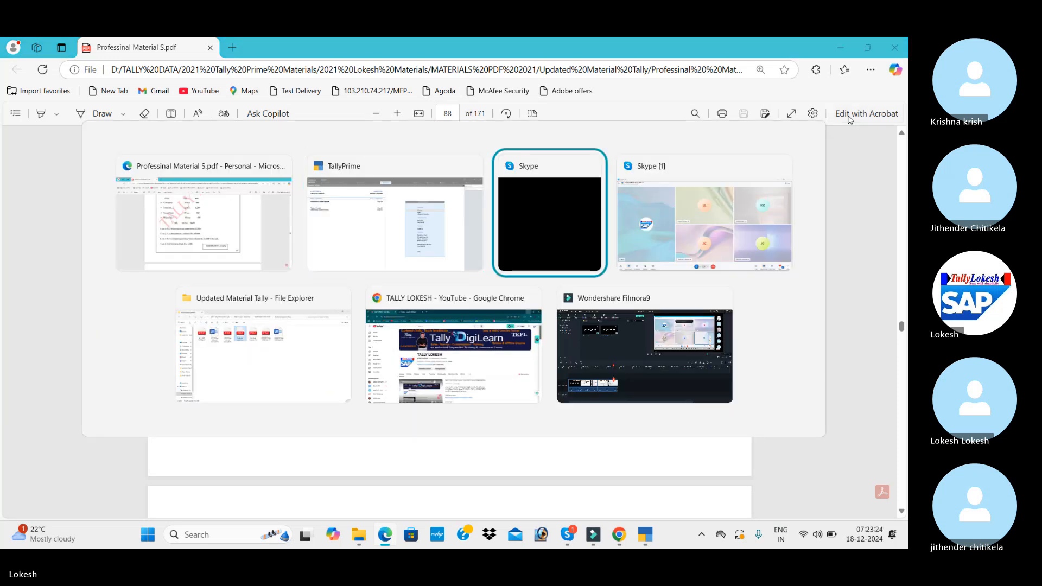
{"action": "key", "text": "alt+Tab"}
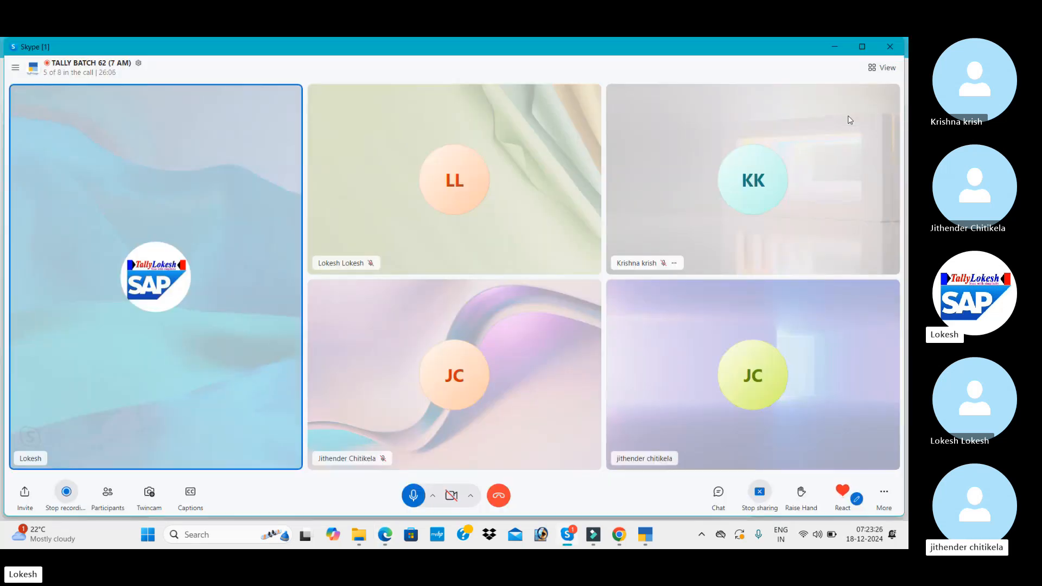